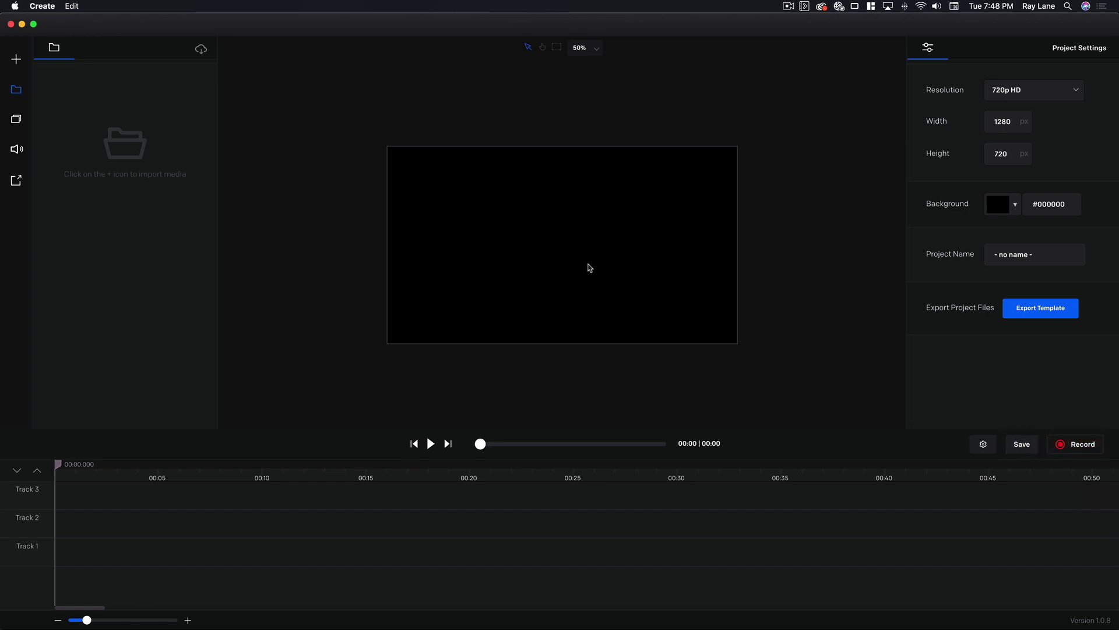
# Add a default text element to the timeline and delete it again
pyautogui.scroll(1, 587, 268)
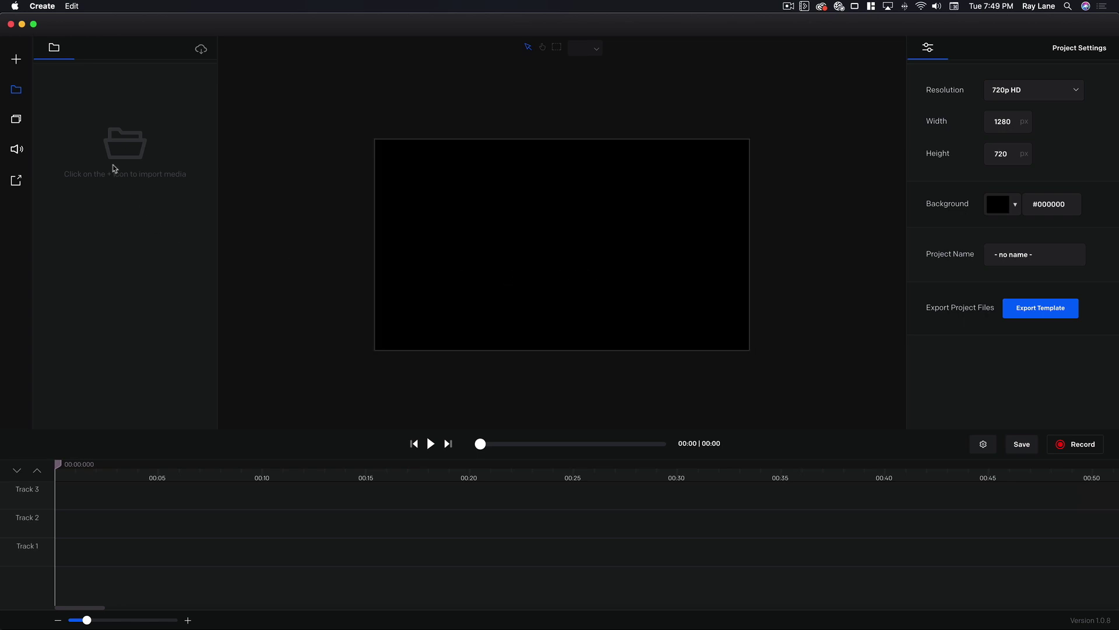
pyautogui.scroll(1, 302, 175)
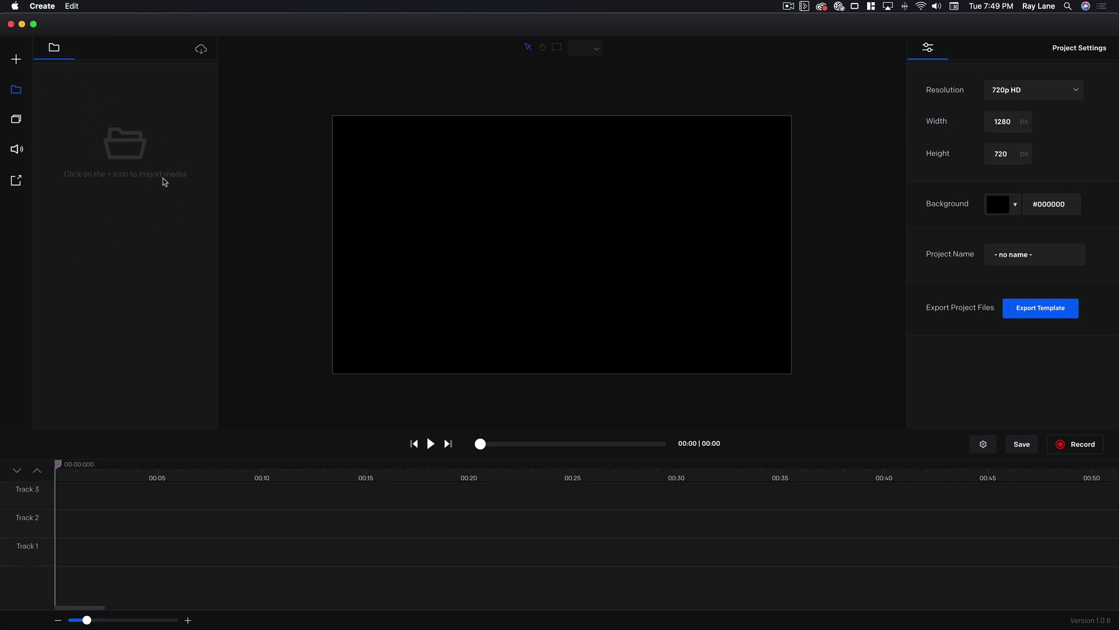
pyautogui.click(16, 119)
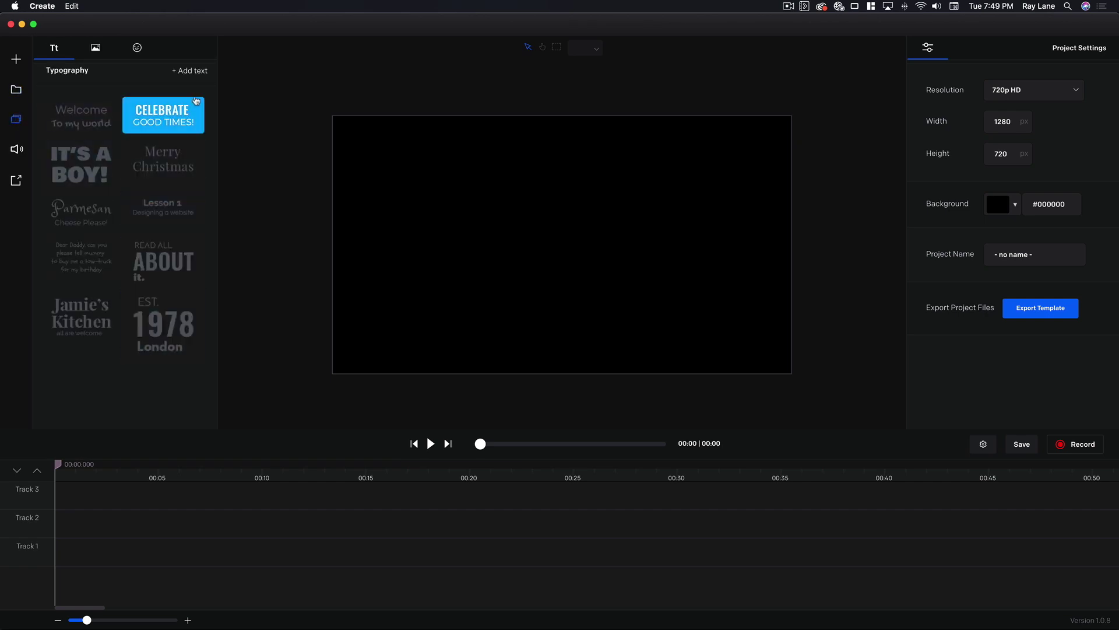
pyautogui.click(201, 73)
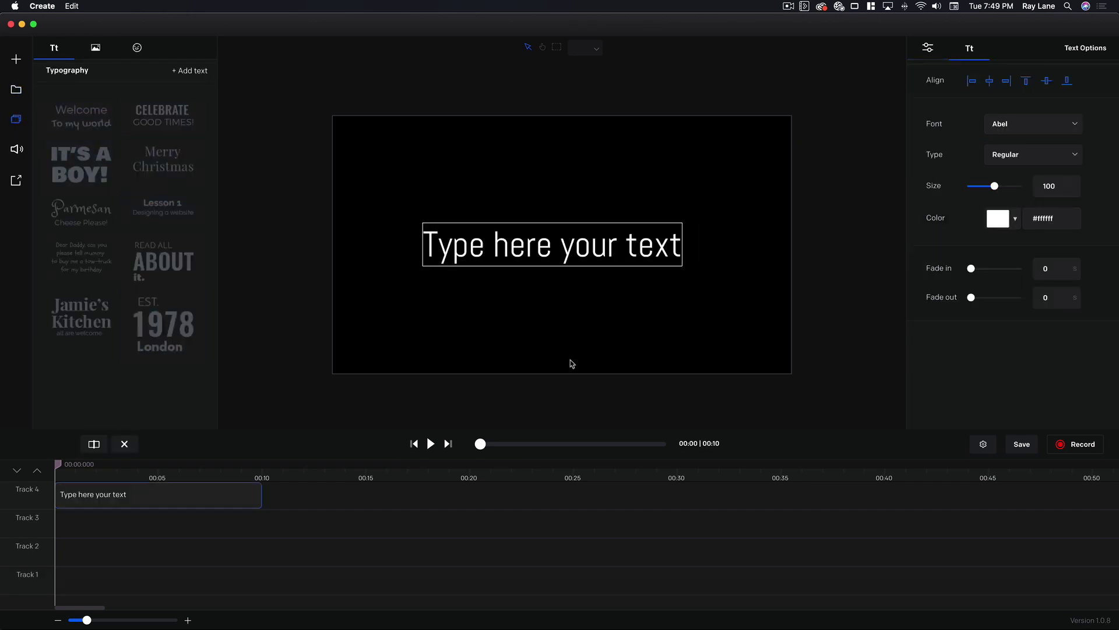
pyautogui.click(124, 444)
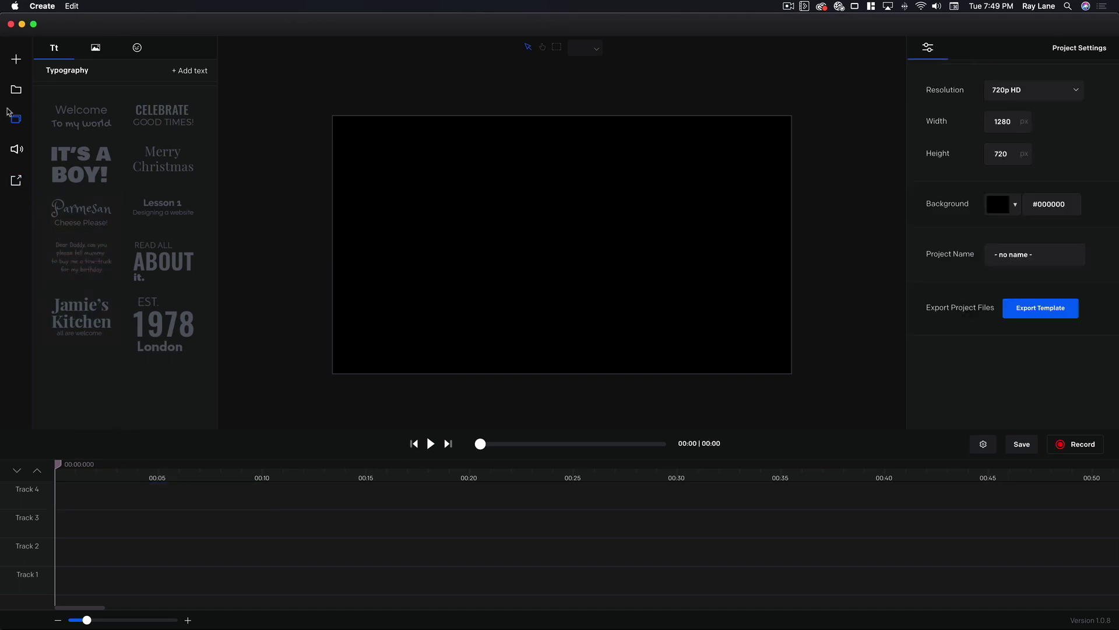
# Explore the Pop tracks and genres in the music library, previewing Smile On The Face, and look at the text-to-speech generator
pyautogui.click(13, 148)
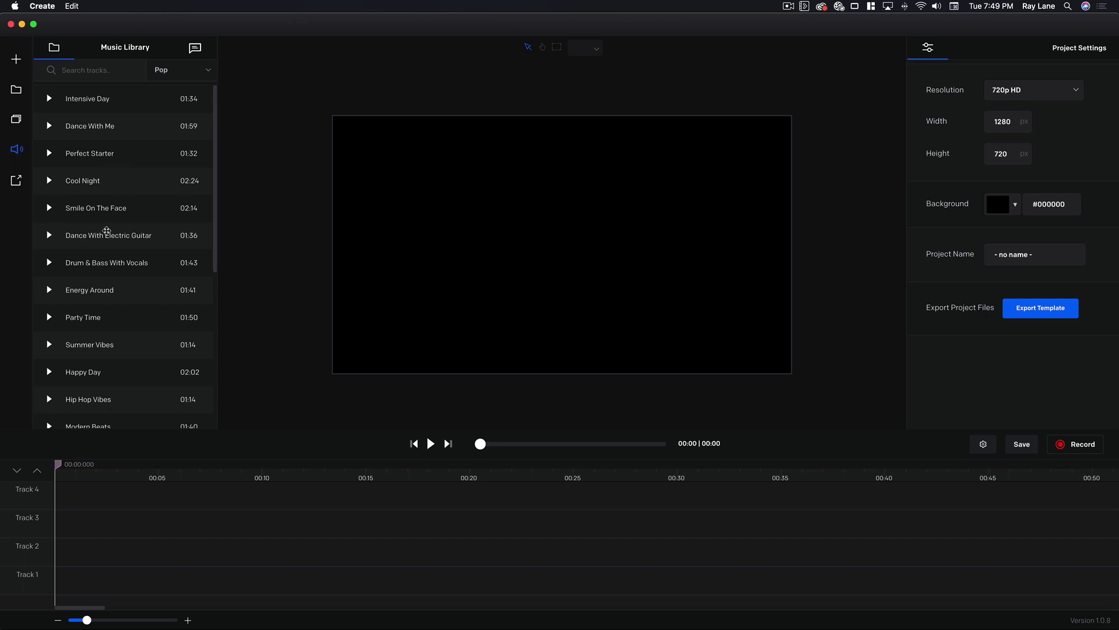
pyautogui.scroll(-8, 105, 231)
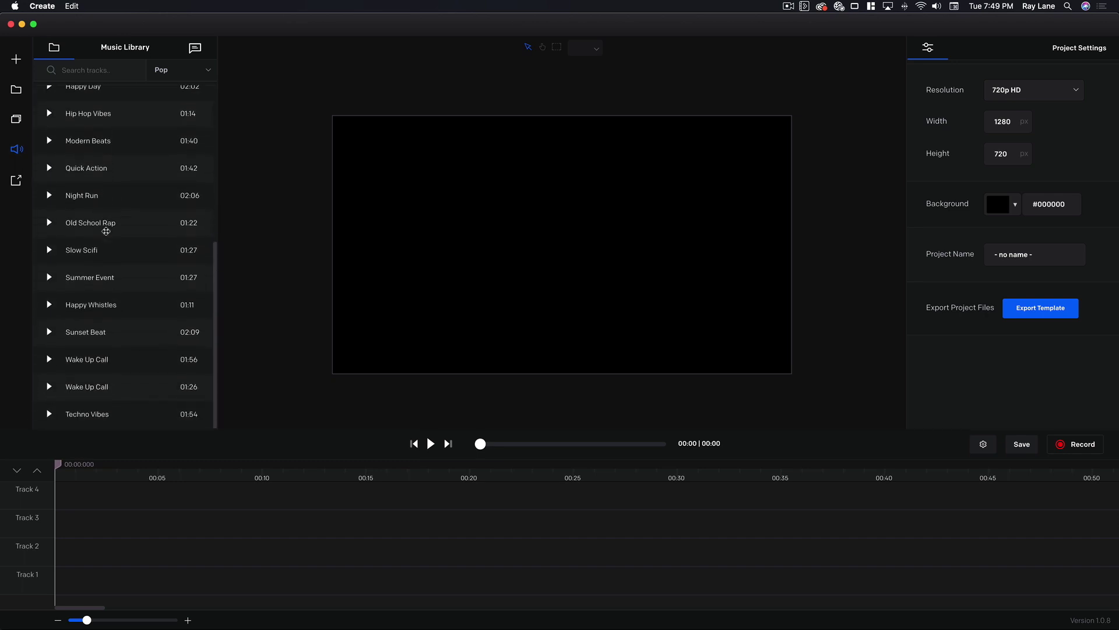
pyautogui.scroll(8, 106, 232)
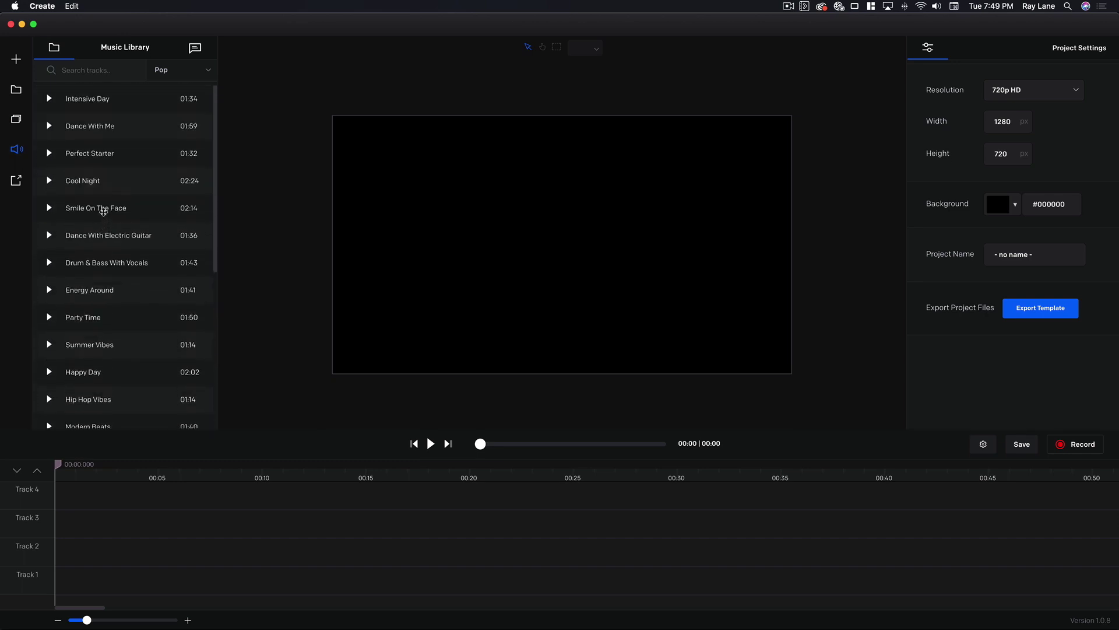
pyautogui.click(50, 208)
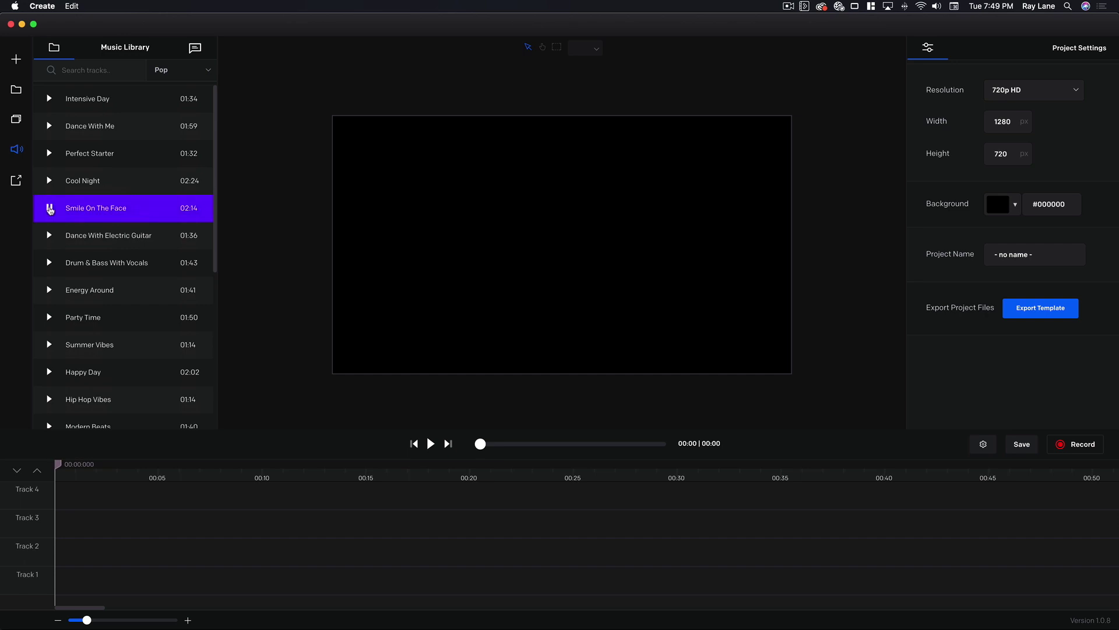
pyautogui.click(50, 208)
pyautogui.moveTo(55, 209); pyautogui.dragTo(79, 184)
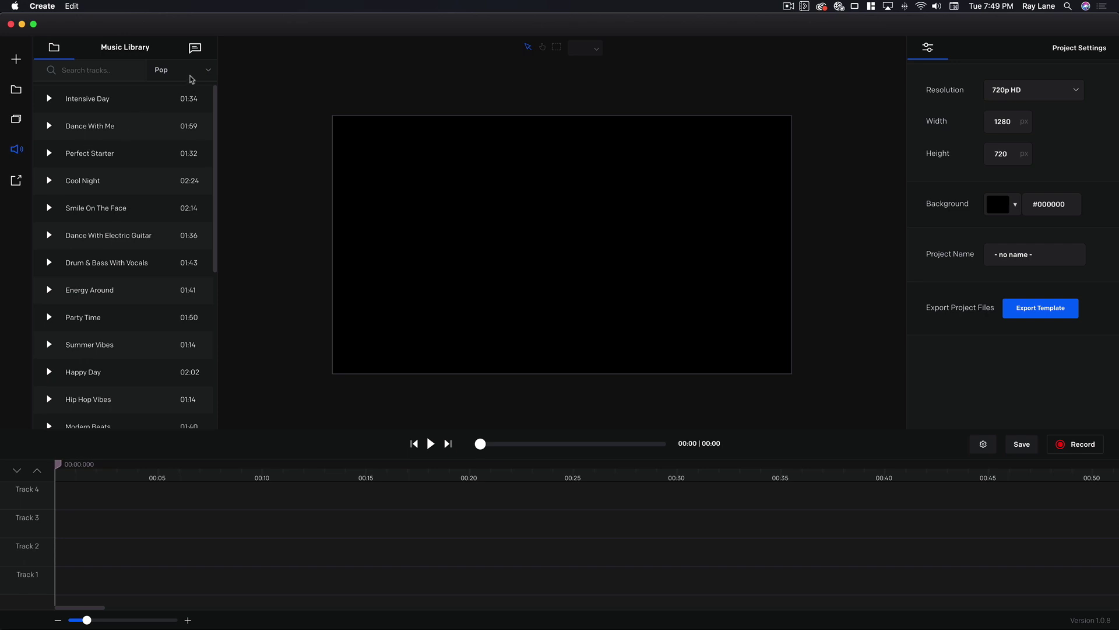
pyautogui.click(194, 73)
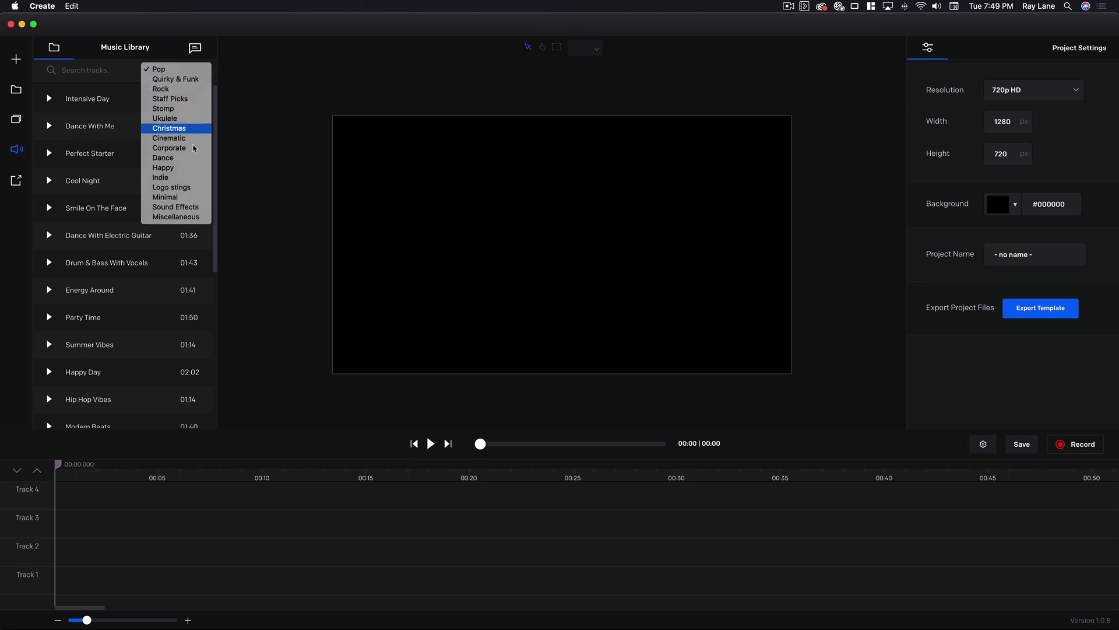
pyautogui.click(193, 52)
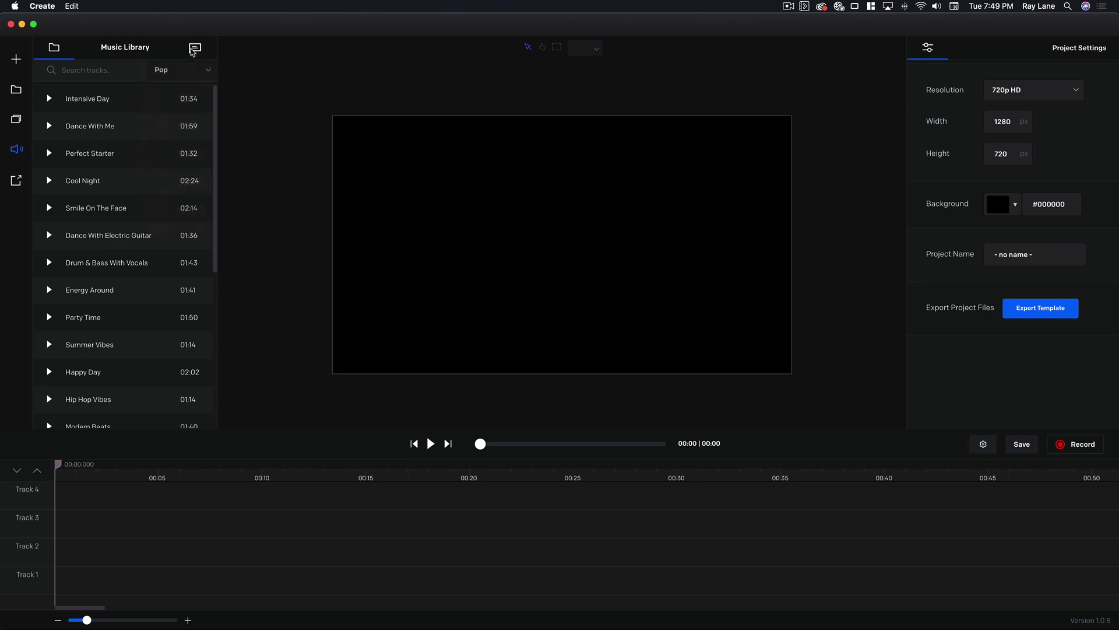
pyautogui.click(194, 51)
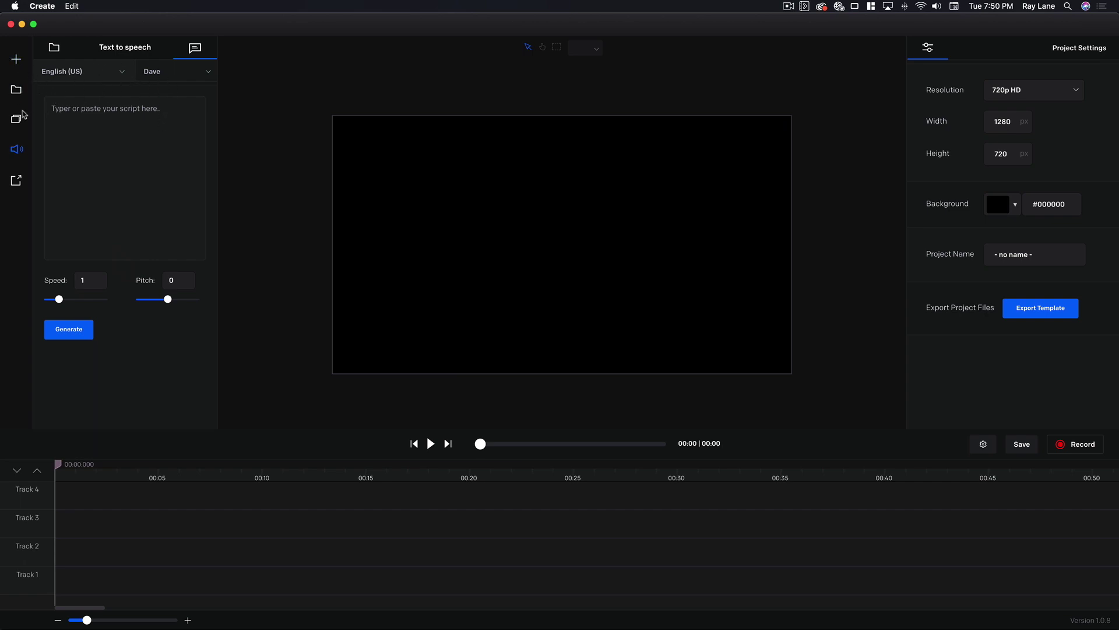
# Import the video BookKeeping No Music.mp4 from the Bookkeeping folder into the project media
pyautogui.click(16, 89)
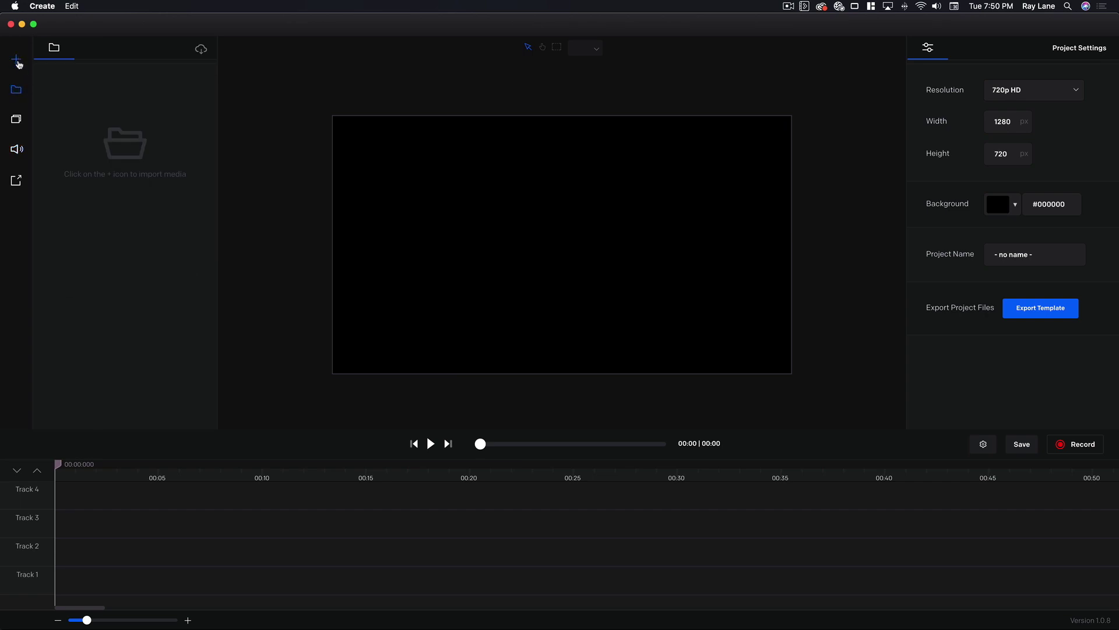
pyautogui.click(16, 61)
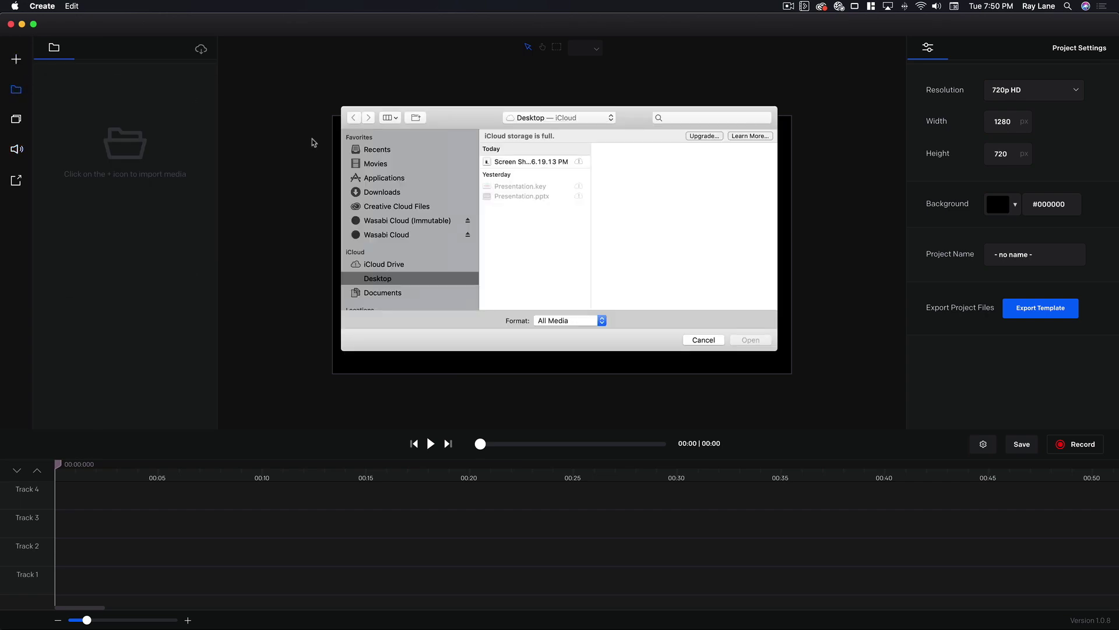
pyautogui.click(576, 118)
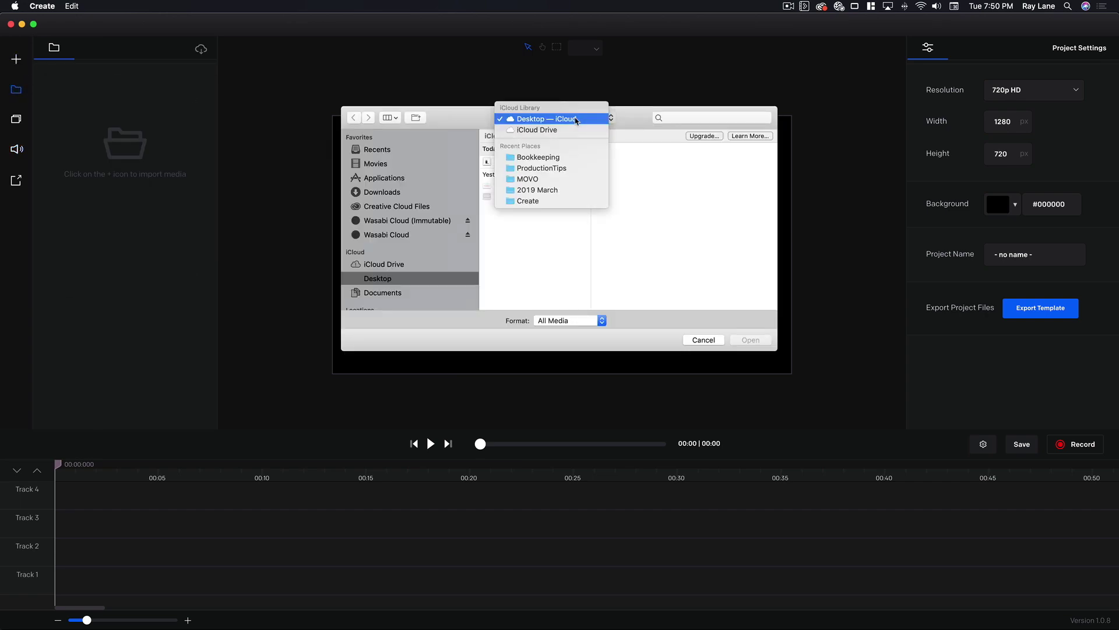
pyautogui.click(547, 162)
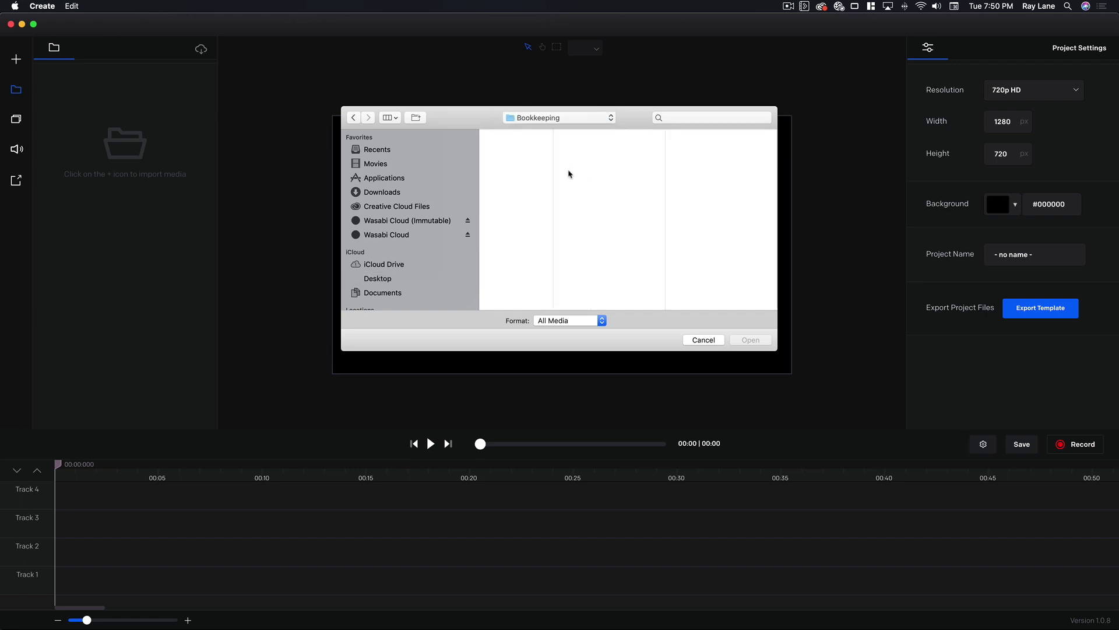
pyautogui.click(727, 159)
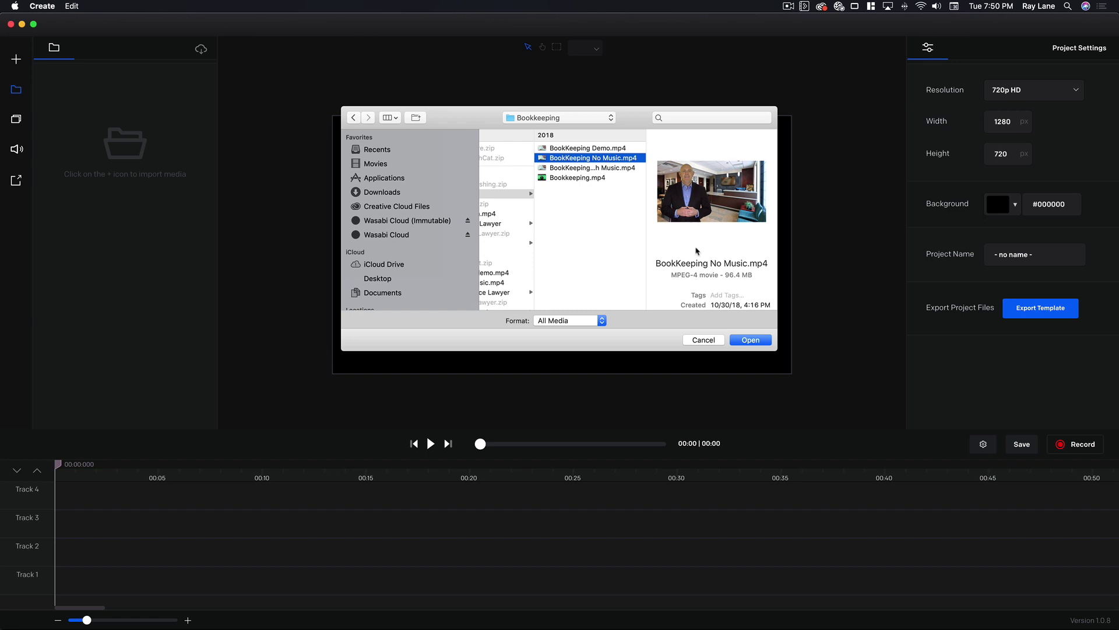
pyautogui.click(744, 342)
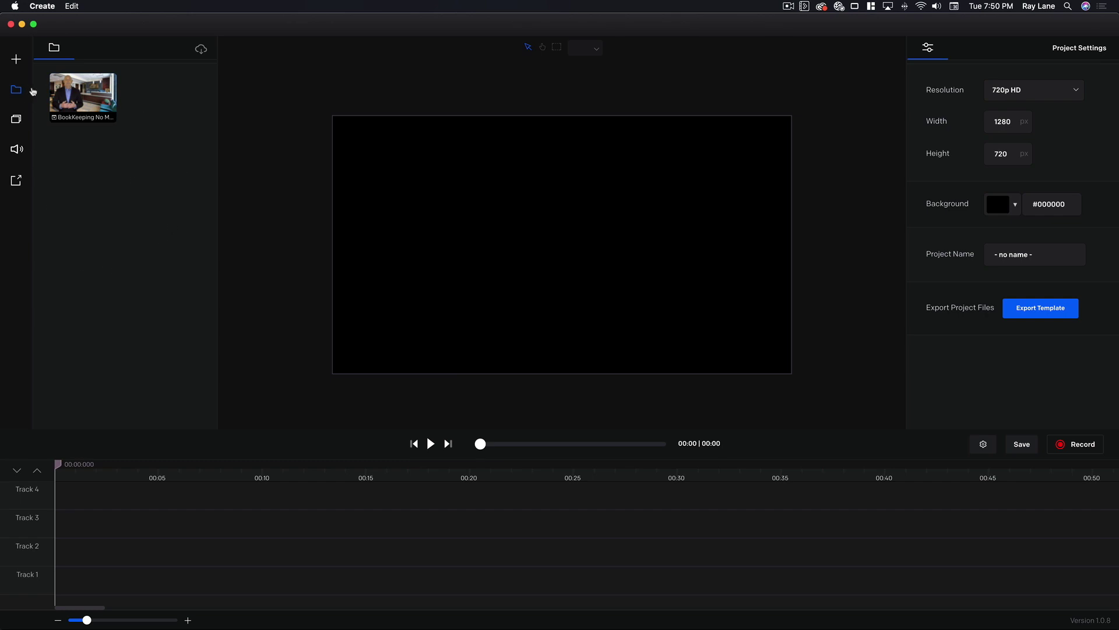
# Place the imported video at the start of Track 2 and scale it to fit the canvas
pyautogui.moveTo(86, 103)
pyautogui.moveTo(87, 102); pyautogui.dragTo(83, 551)
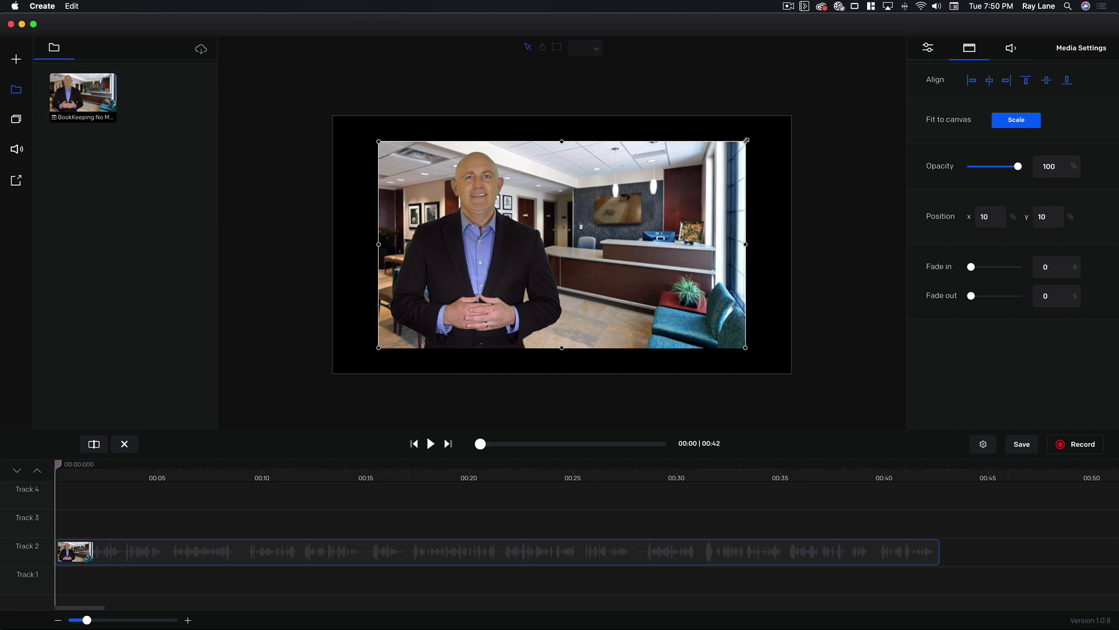
pyautogui.moveTo(746, 140); pyautogui.dragTo(755, 137)
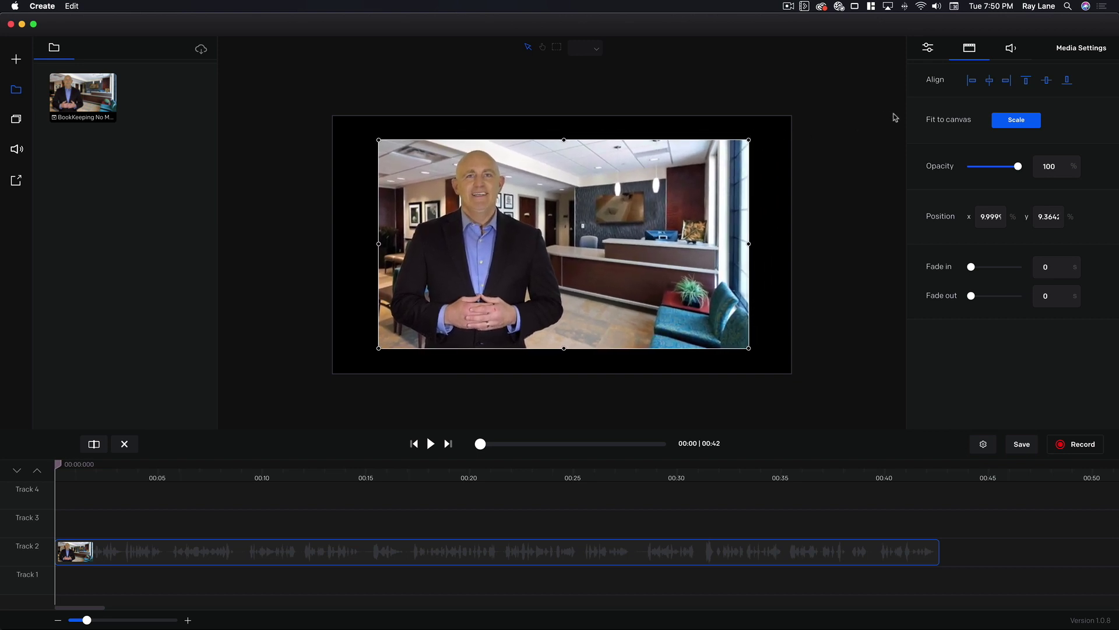
pyautogui.click(1015, 123)
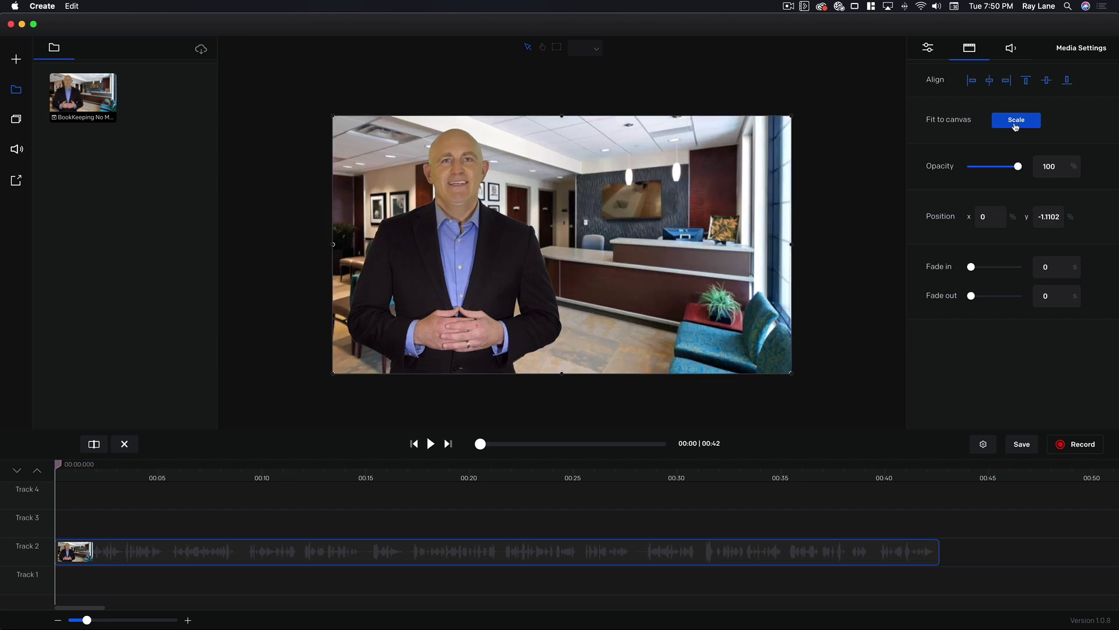
# Set the project resolution to 1080p HD and name the project test1
pyautogui.click(928, 51)
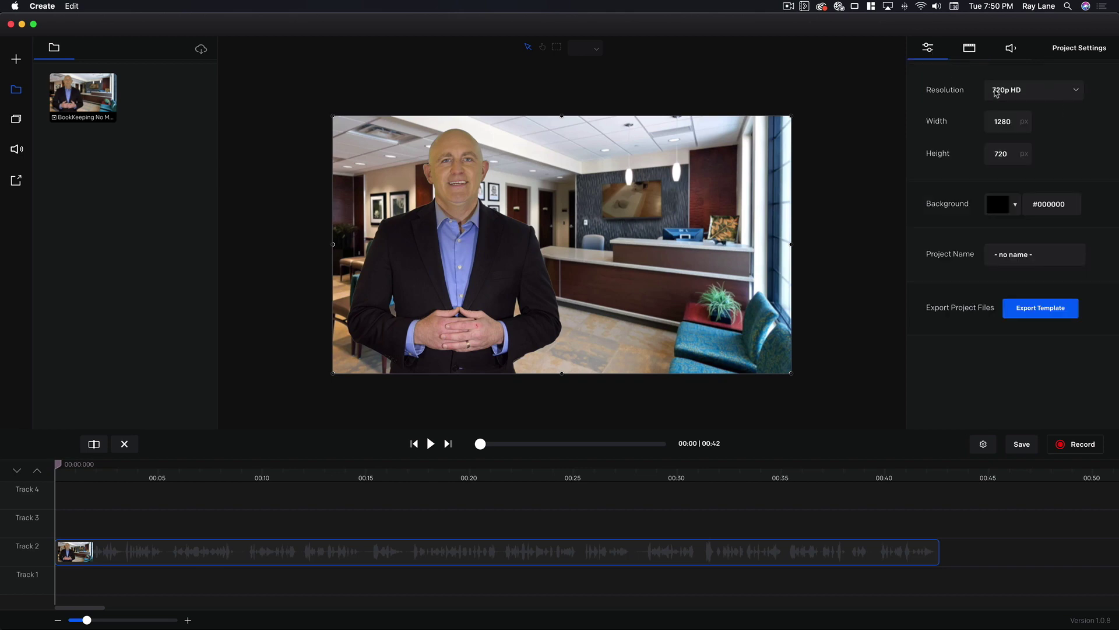
pyautogui.click(1062, 94)
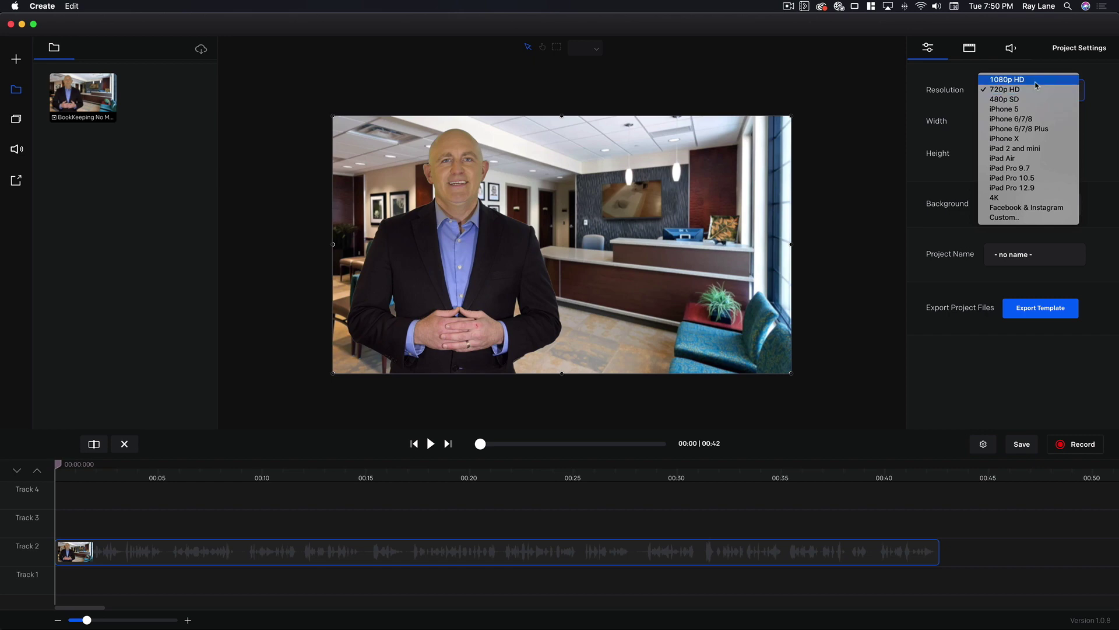
pyautogui.click(1036, 81)
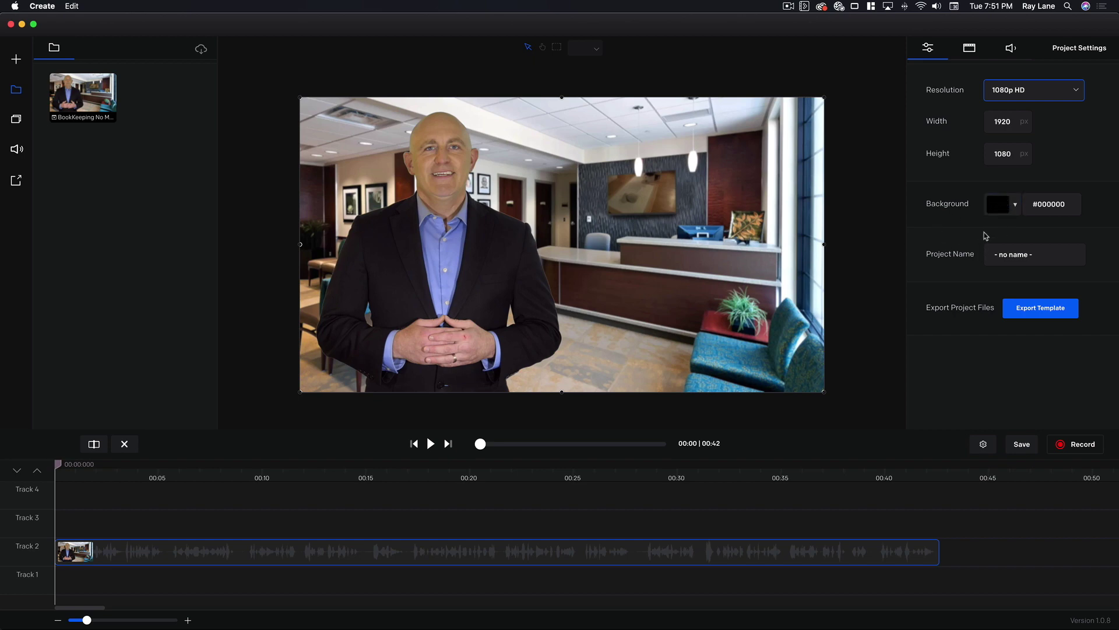
pyautogui.click(1021, 254)
pyautogui.moveTo(1030, 255); pyautogui.dragTo(976, 257)
pyautogui.write('test1')
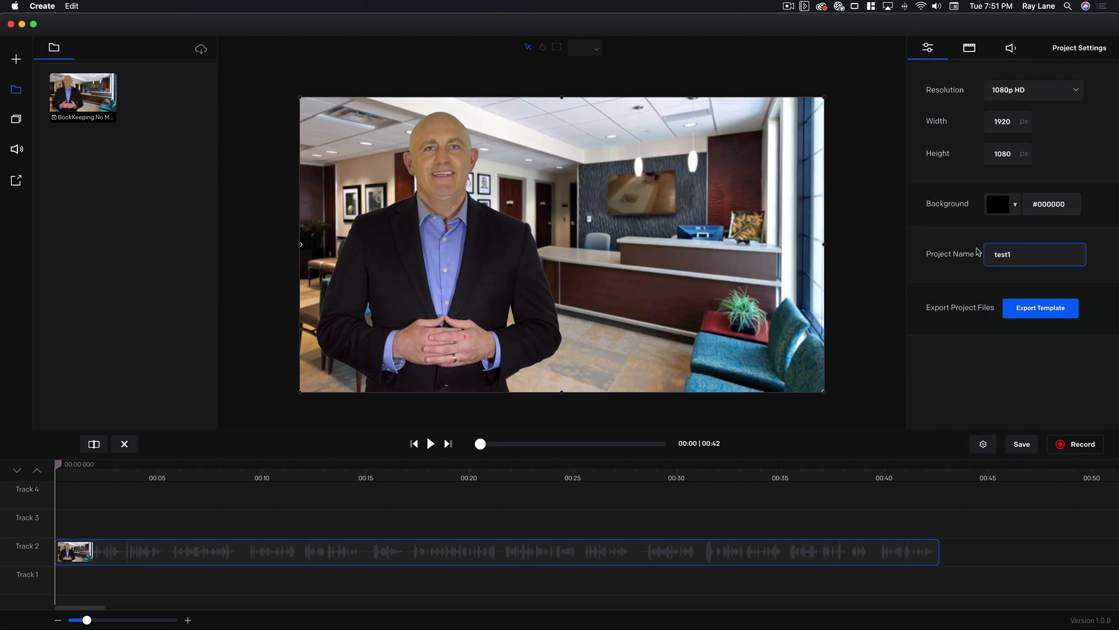
pyautogui.click(965, 348)
# Try a horizontal position of 10% for the video clip, and refit it to the canvas
pyautogui.click(971, 53)
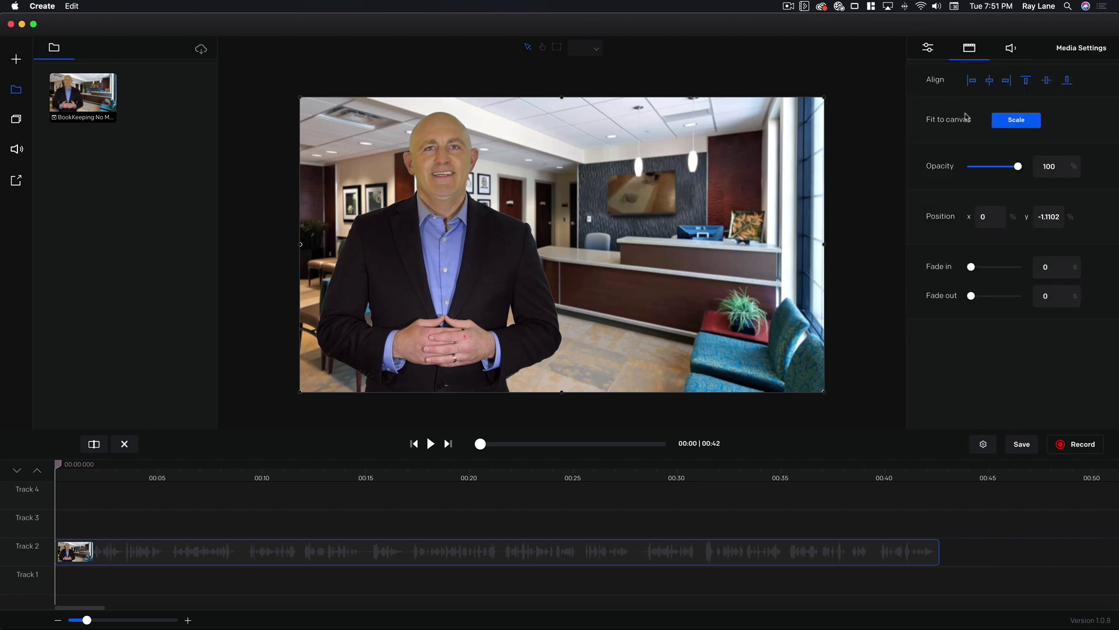
pyautogui.moveTo(1019, 169)
pyautogui.mouseDown()
pyautogui.moveTo(975, 166)
pyautogui.moveTo(1026, 169)
pyautogui.mouseUp()
pyautogui.moveTo(991, 218); pyautogui.dragTo(969, 216)
pyautogui.write('10')
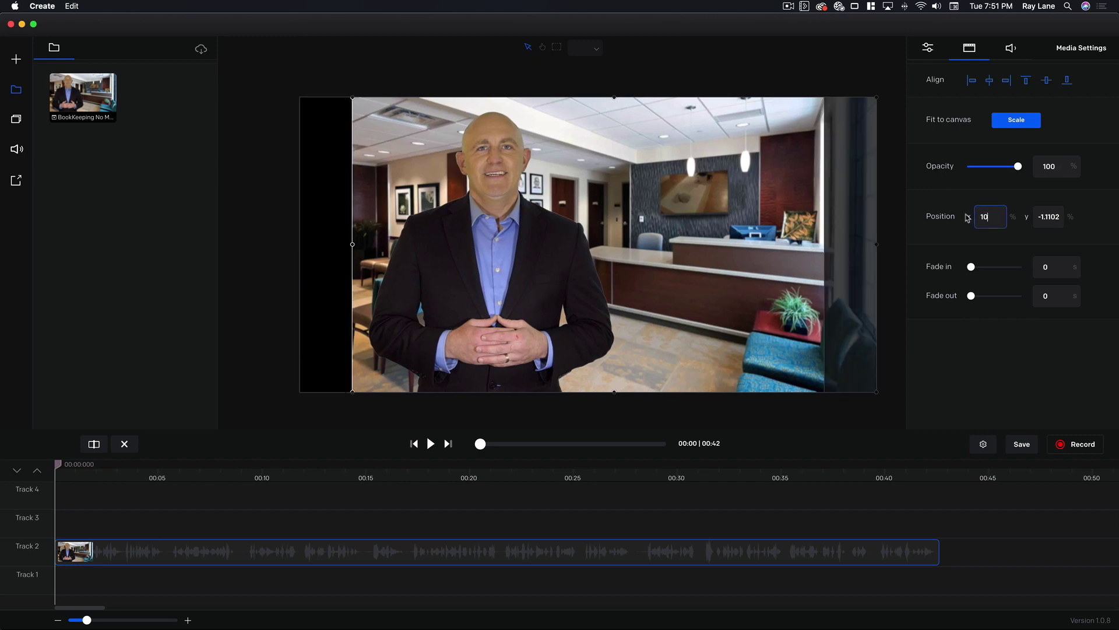
pyautogui.click(1019, 125)
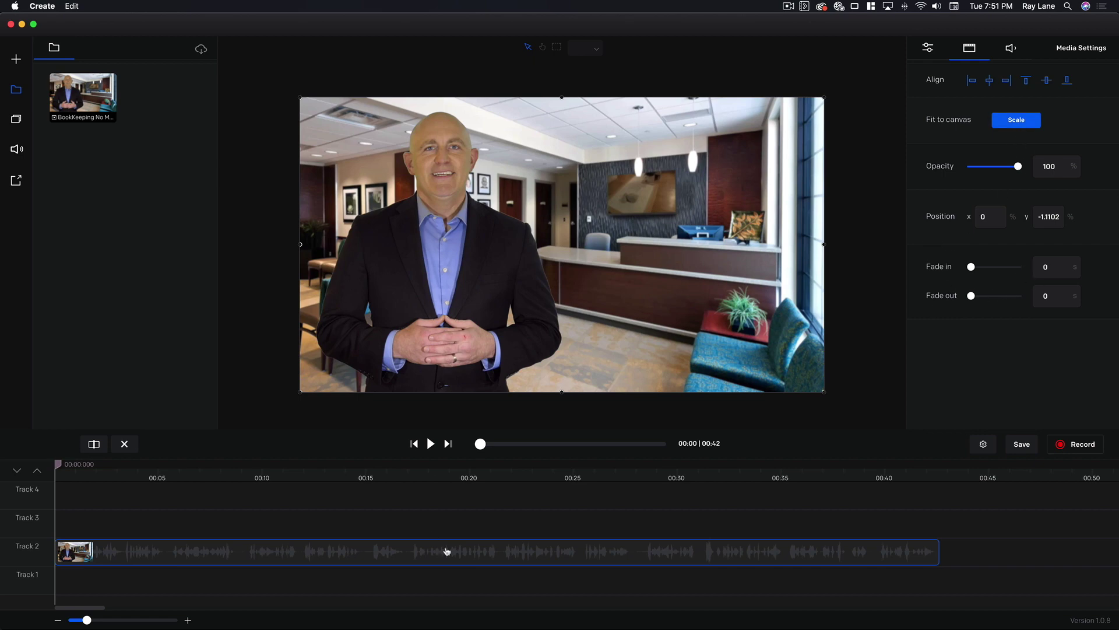
# Set both the fade in and the fade out of the video clip to .5 seconds
pyautogui.click(1050, 267)
pyautogui.write('.5')
pyautogui.click(1042, 297)
pyautogui.write('.5')
# Preview the video clip's fades at its start and end, and return the playhead to the beginning of the timeline
pyautogui.click(59, 470)
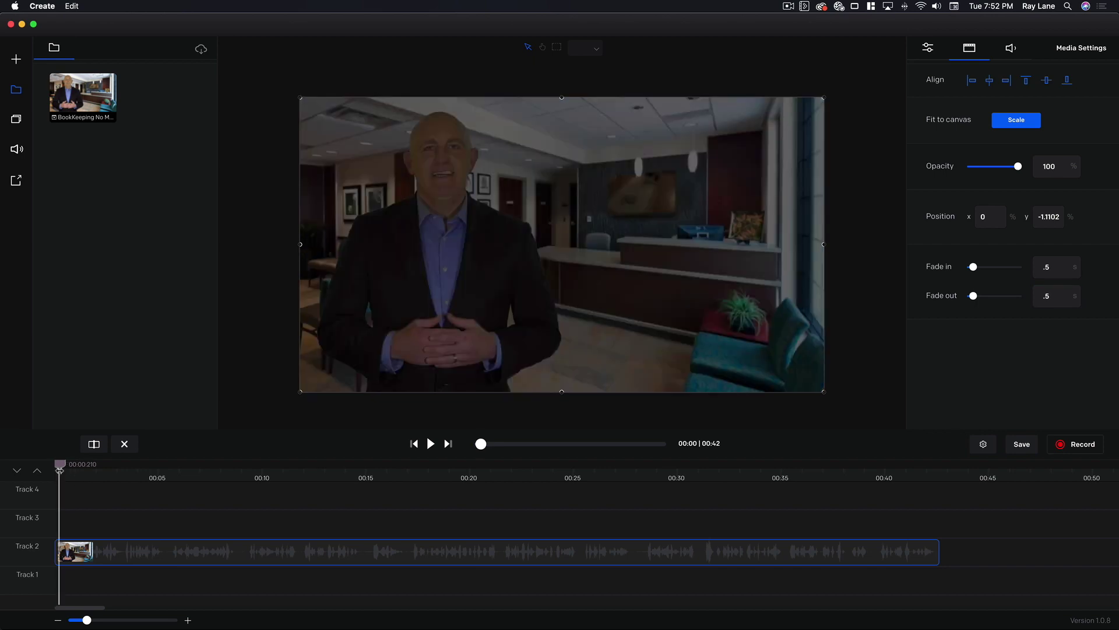
pyautogui.moveTo(58, 465); pyautogui.dragTo(56, 464)
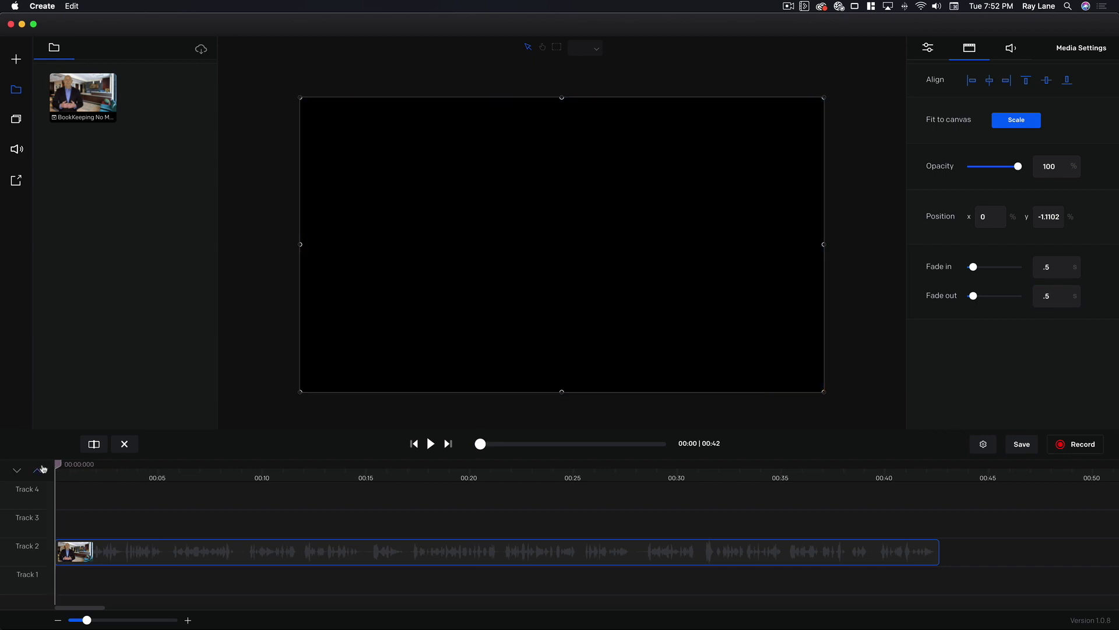
pyautogui.click(430, 446)
pyautogui.click(430, 447)
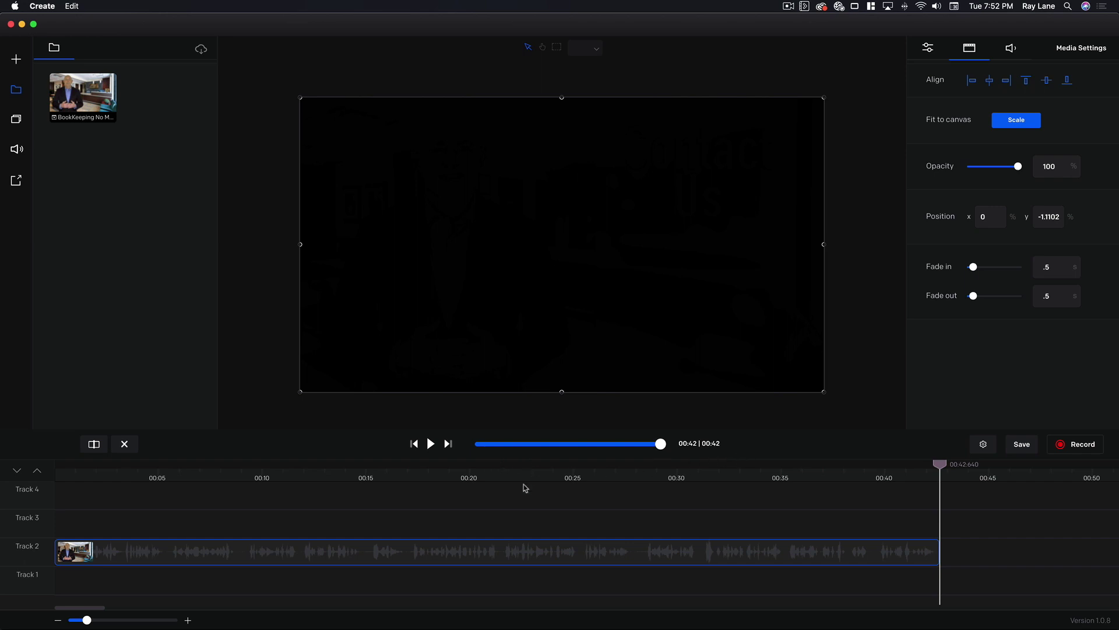
pyautogui.click(64, 477)
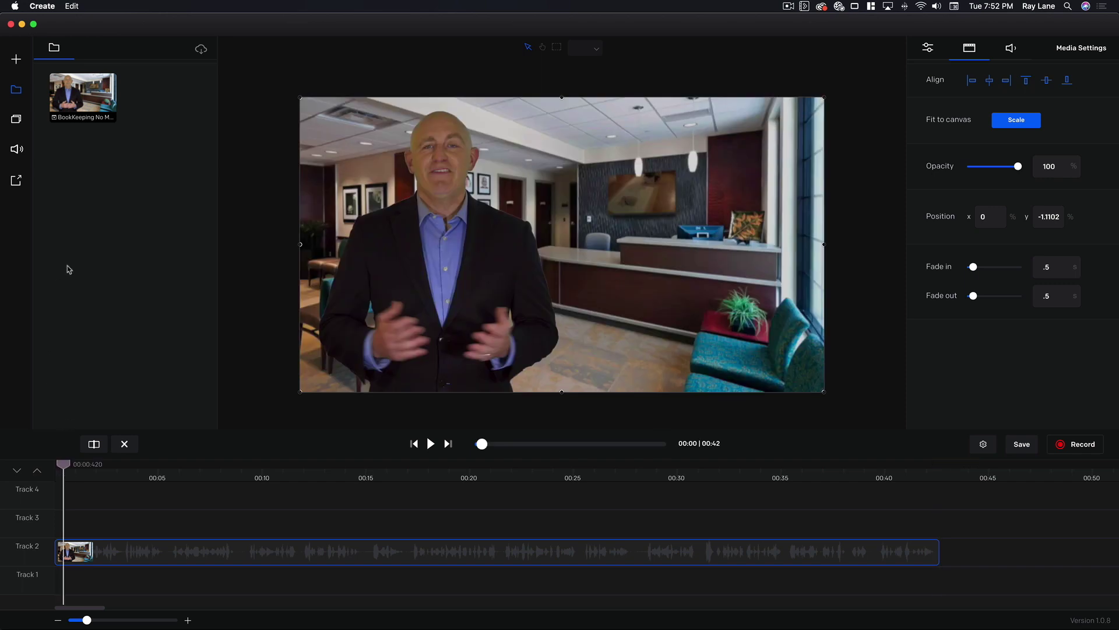
pyautogui.moveTo(58, 464); pyautogui.dragTo(53, 465)
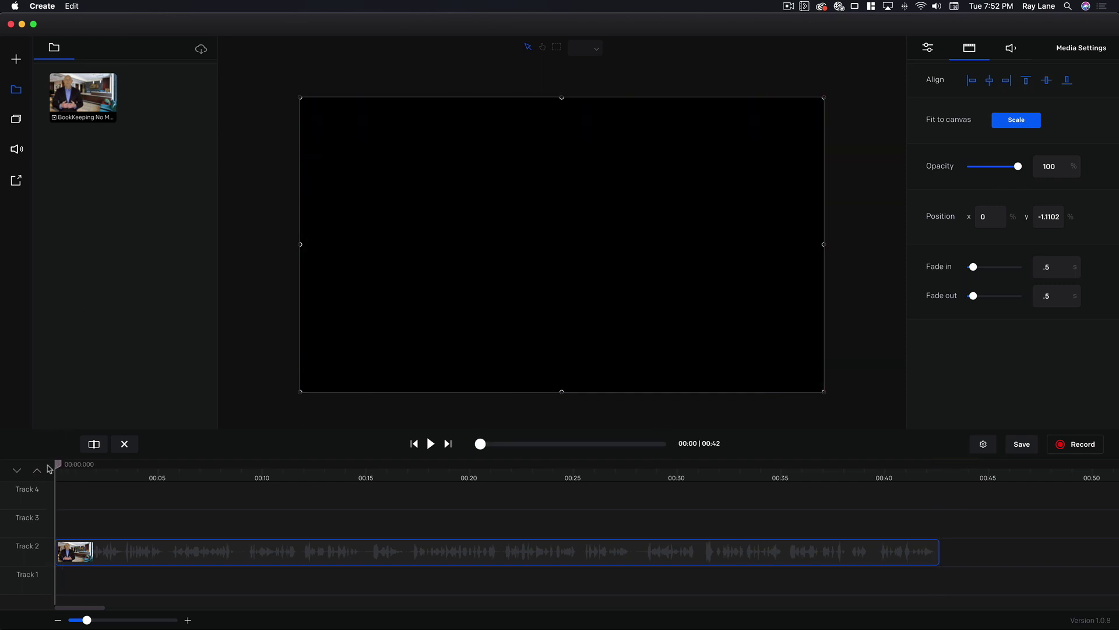
# Audition the Pop tracks Intensive Day, Dance With Me, Cool Night and Dance With Electric Guitar in the music library
pyautogui.click(15, 120)
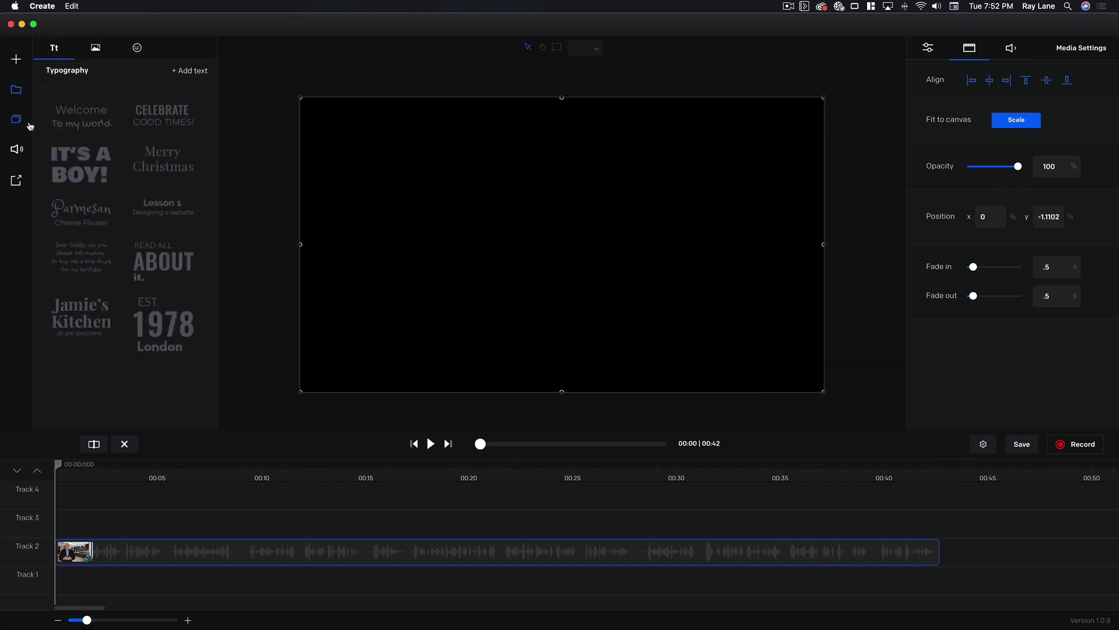
pyautogui.click(19, 151)
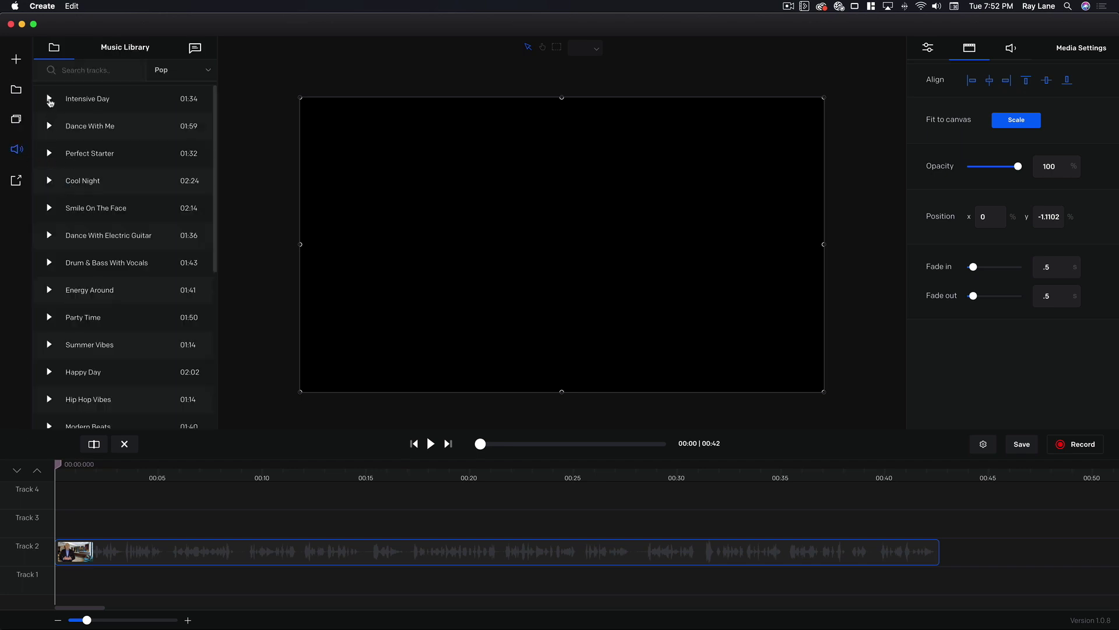
pyautogui.click(49, 100)
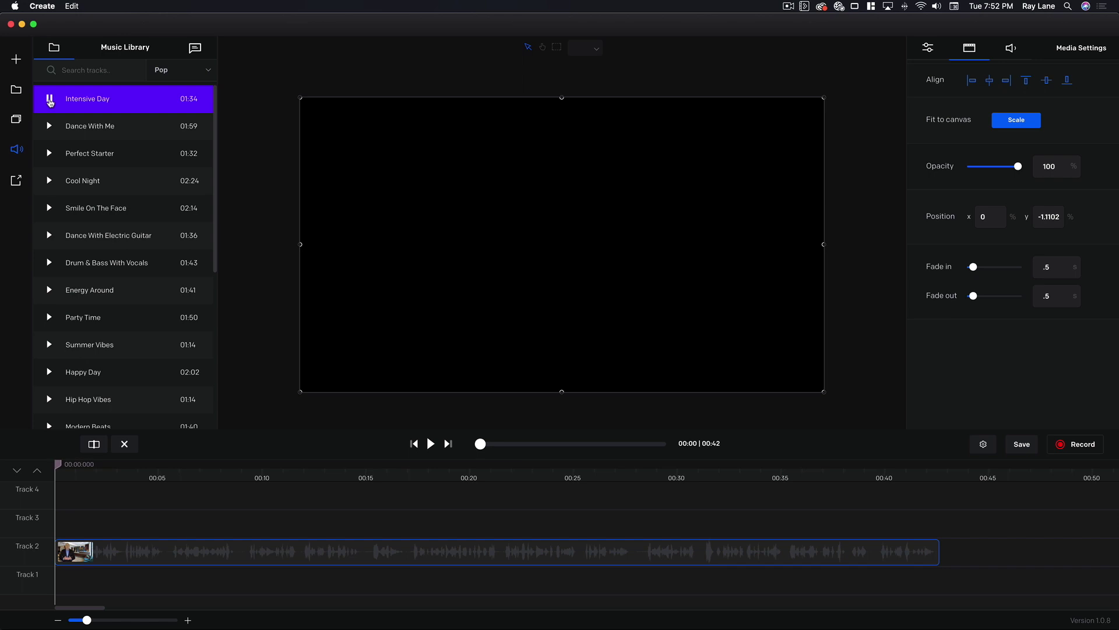
pyautogui.click(50, 126)
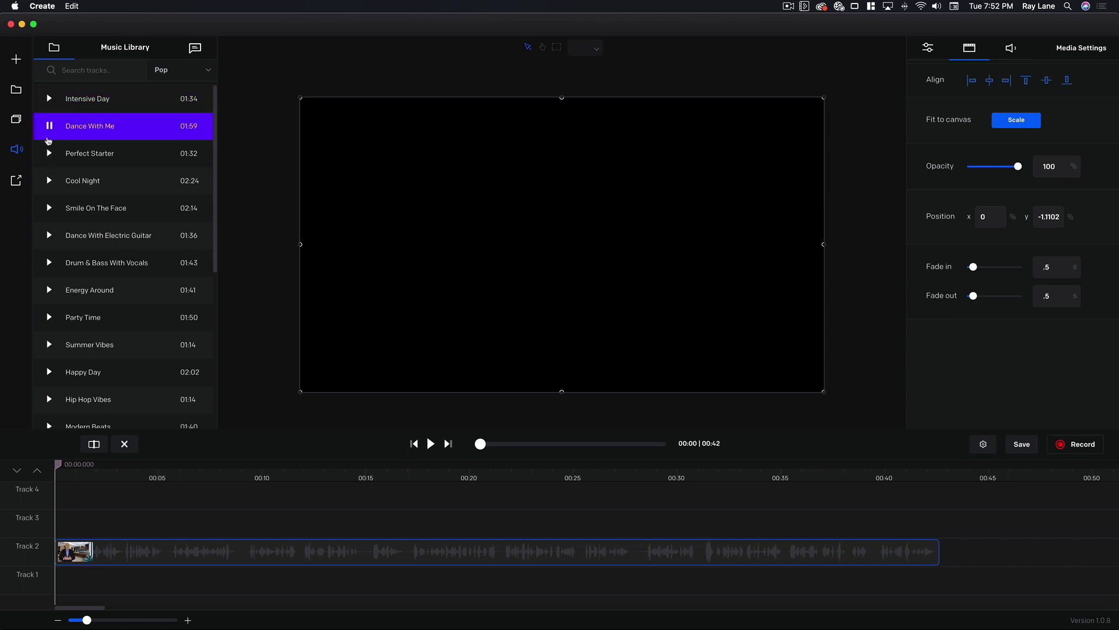
pyautogui.click(49, 132)
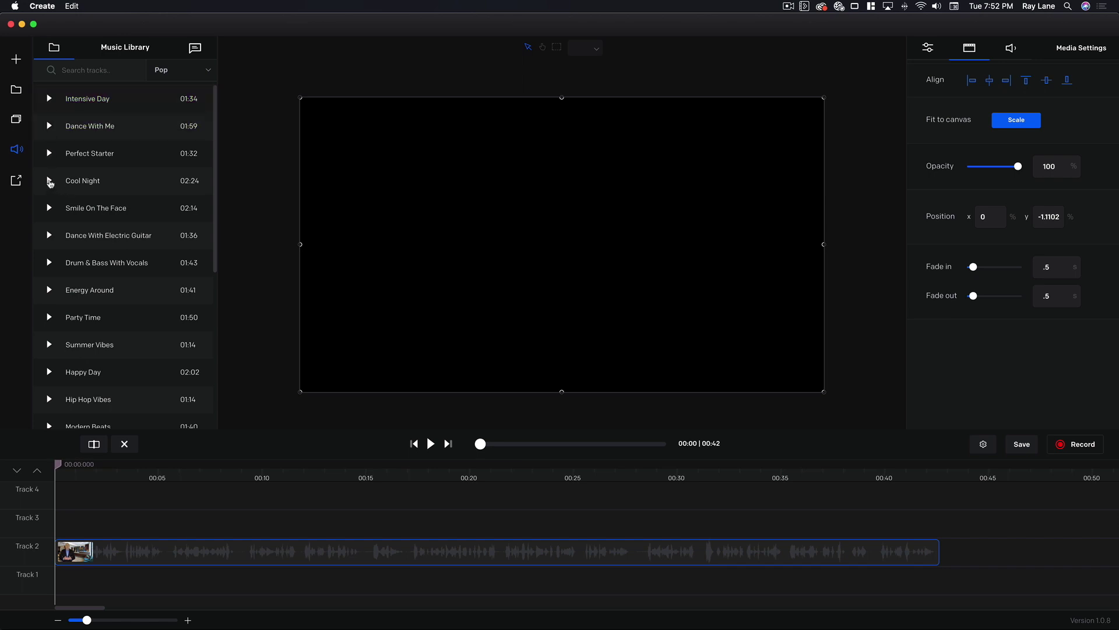
pyautogui.click(50, 181)
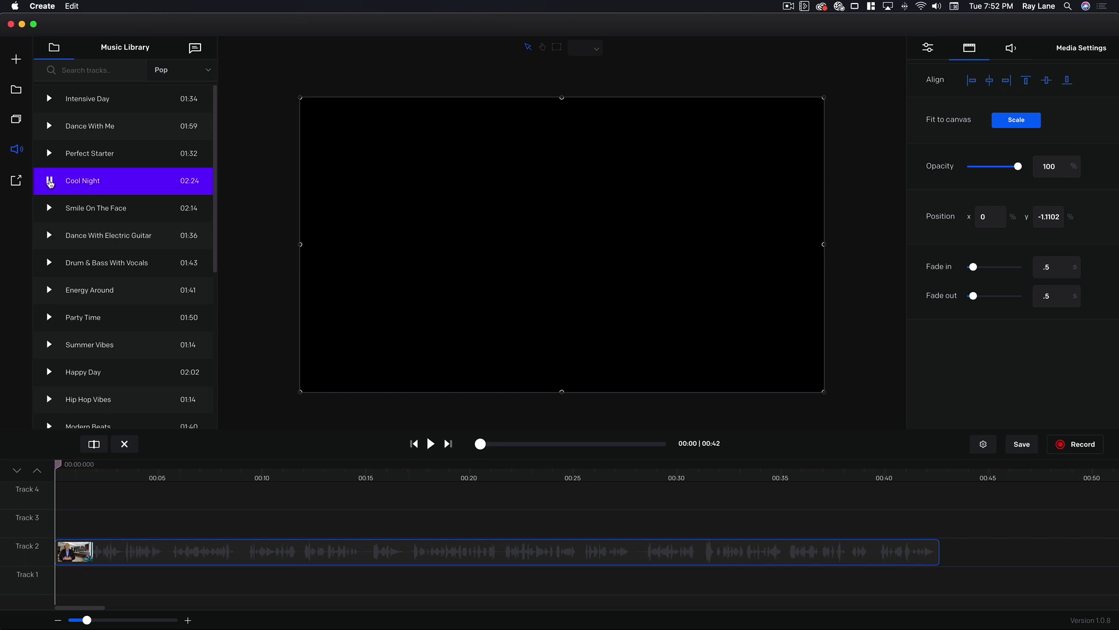
pyautogui.click(49, 182)
pyautogui.click(50, 236)
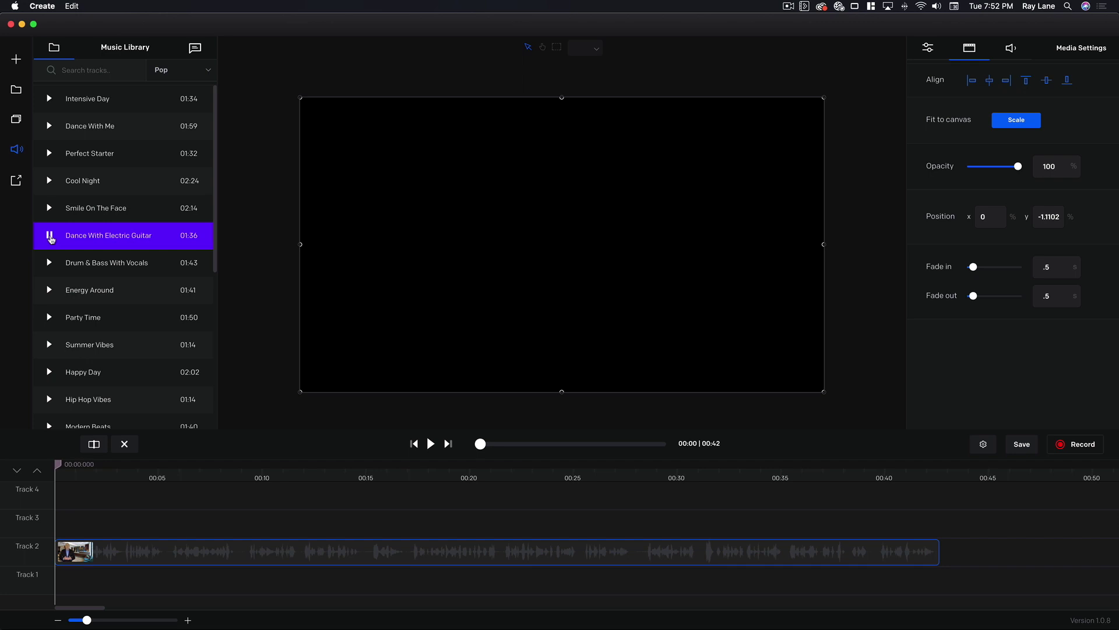
pyautogui.click(51, 236)
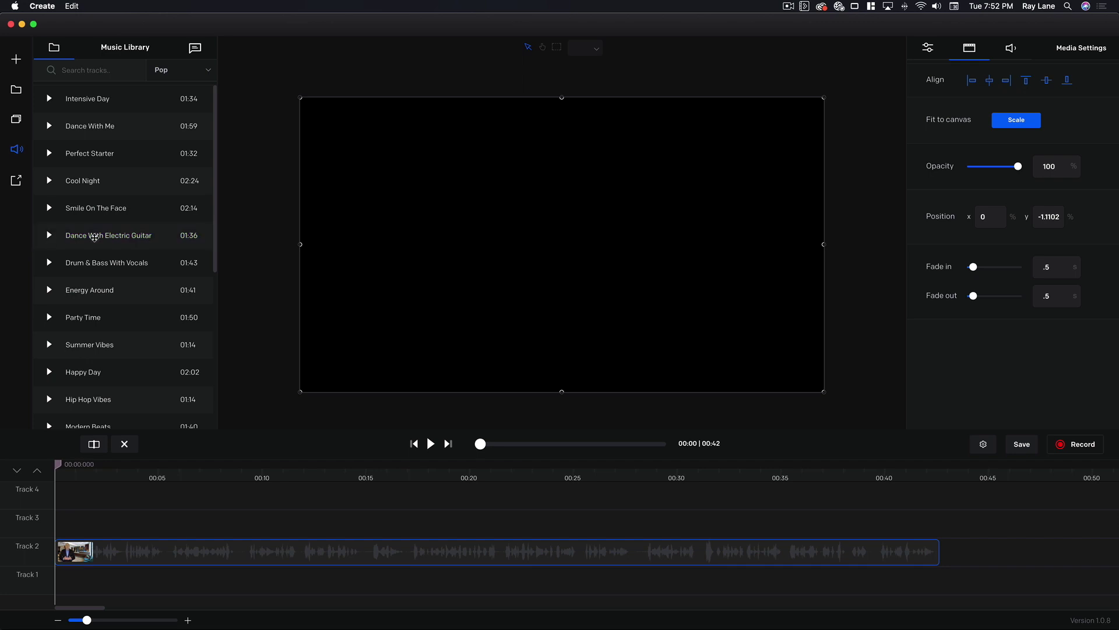
# Add Dance With Electric Guitar to the start of Track 1, beneath the video, and compare its length with the video clip
pyautogui.moveTo(94, 238); pyautogui.dragTo(109, 568)
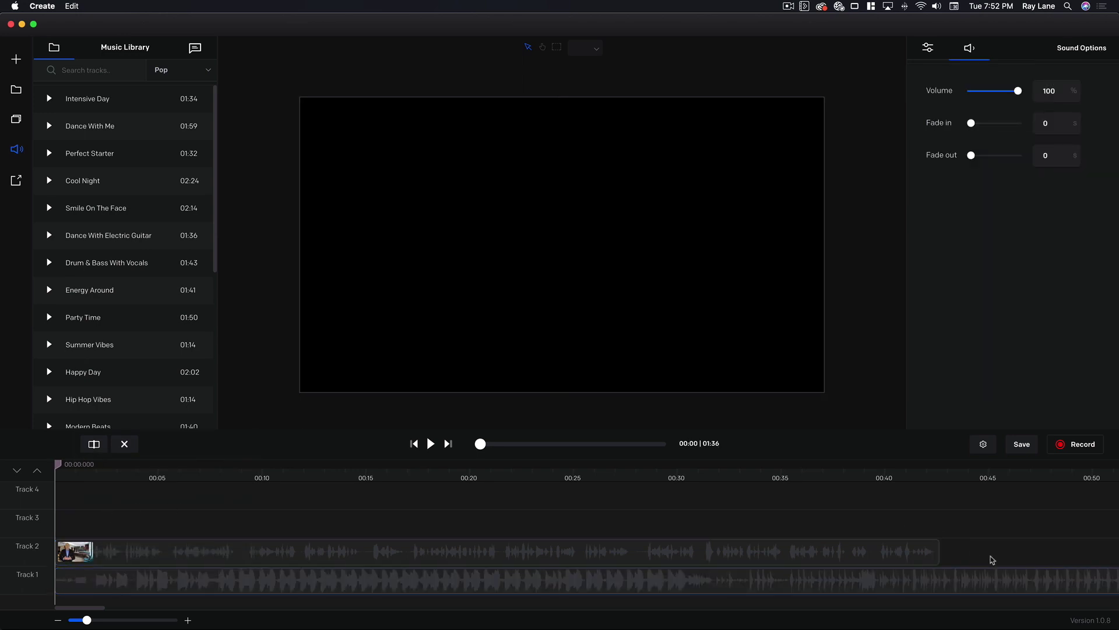
pyautogui.hscroll(15, 992, 559)
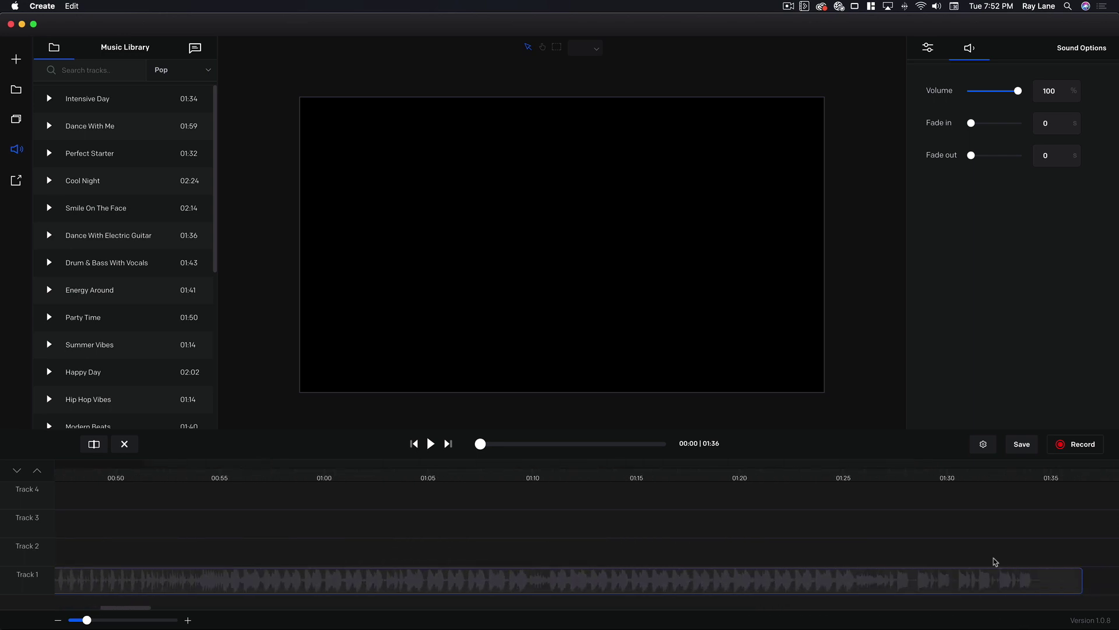
pyautogui.hscroll(3, 995, 561)
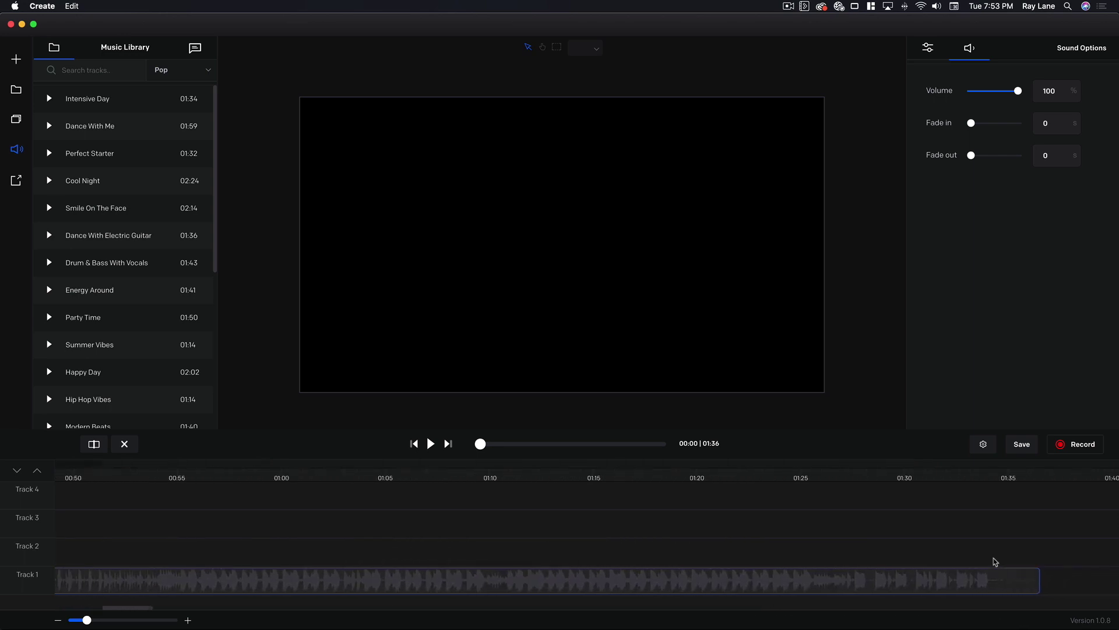
pyautogui.hscroll(-5, 995, 560)
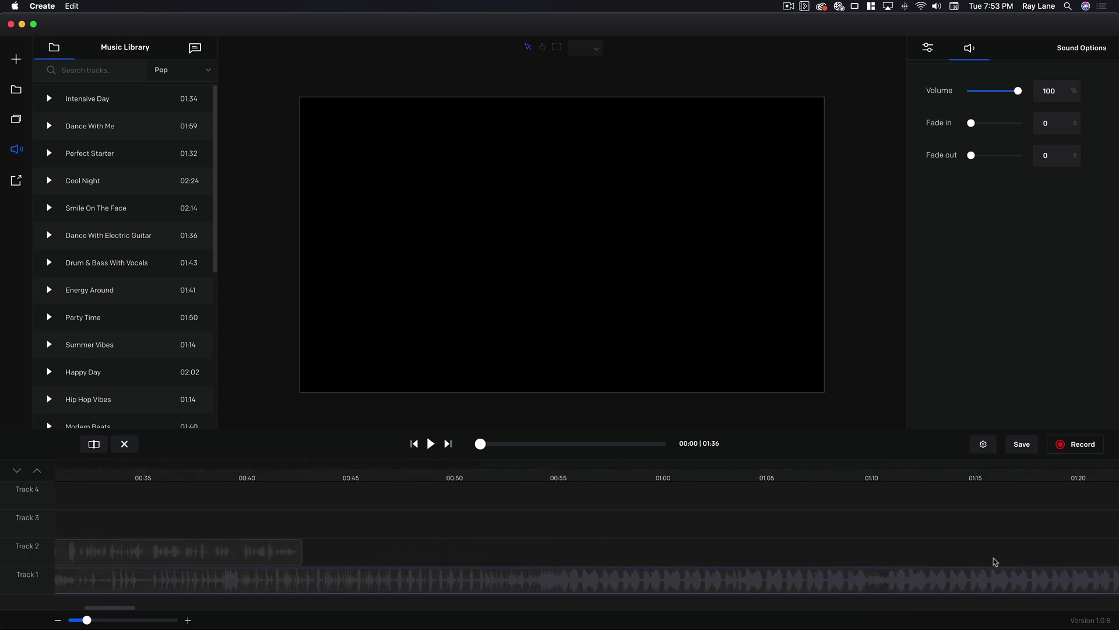
pyautogui.hscroll(-3, 995, 561)
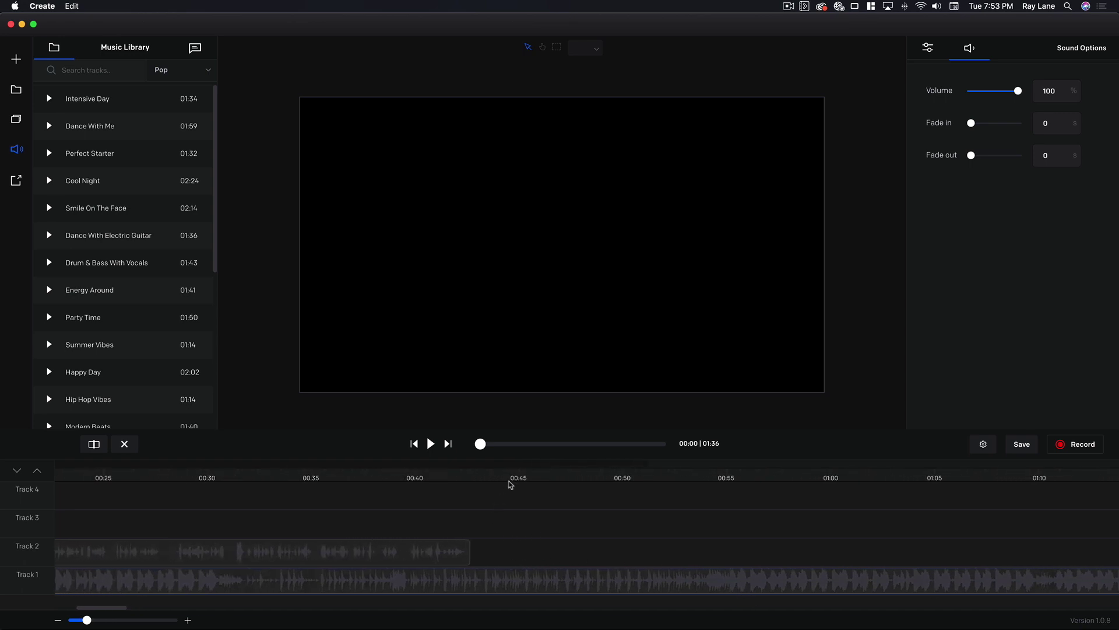
# Trim the end of the music clip on Track 1 back to about 57 seconds
pyautogui.hscroll(5, 654, 532)
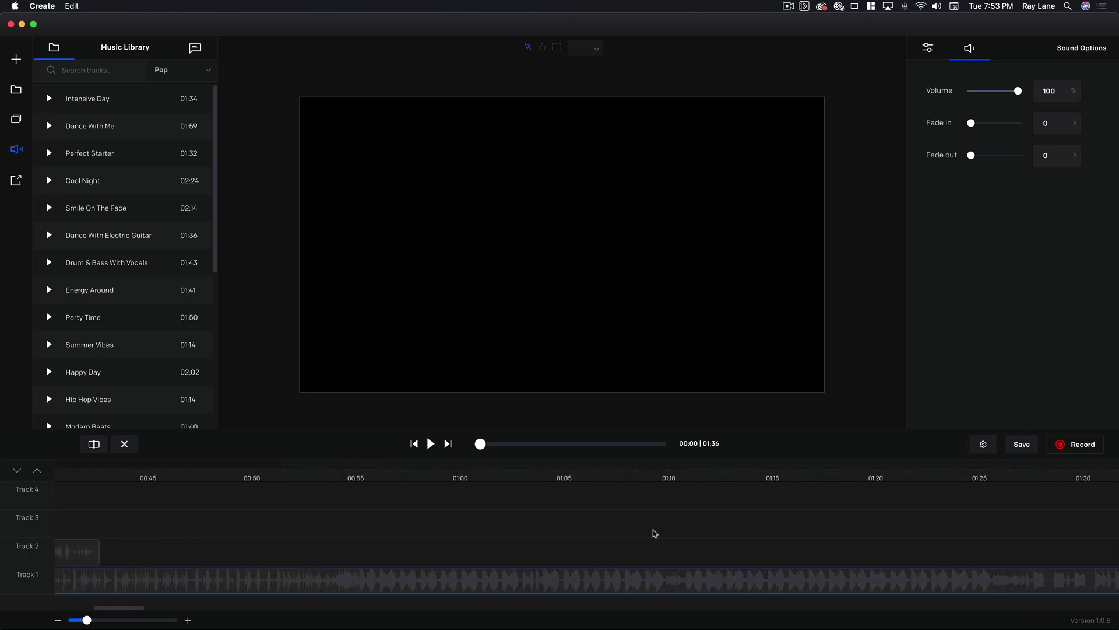
pyautogui.hscroll(3, 654, 532)
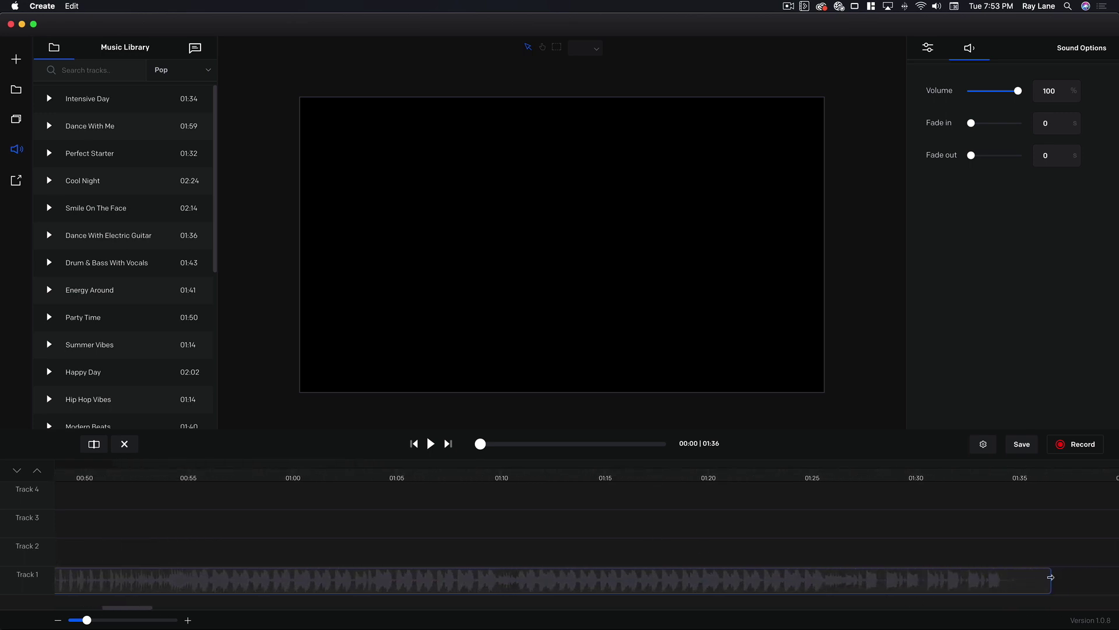
pyautogui.moveTo(1051, 576); pyautogui.dragTo(250, 580)
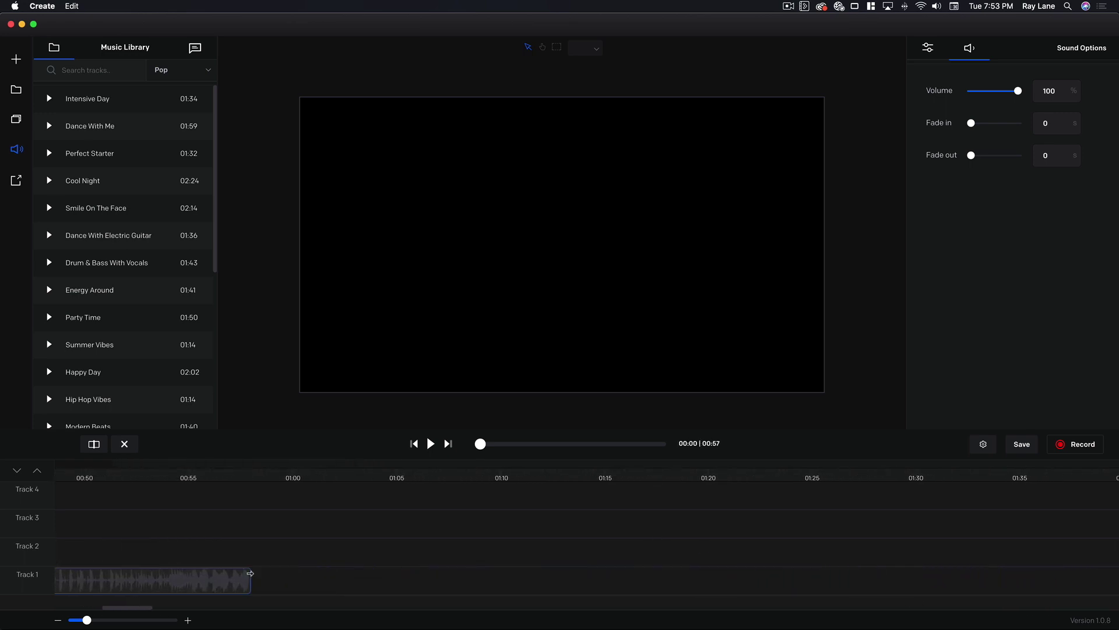
# Split the music clip where the video ends, at about 00:42.6, and delete the leftover part
pyautogui.hscroll(-5, 271, 571)
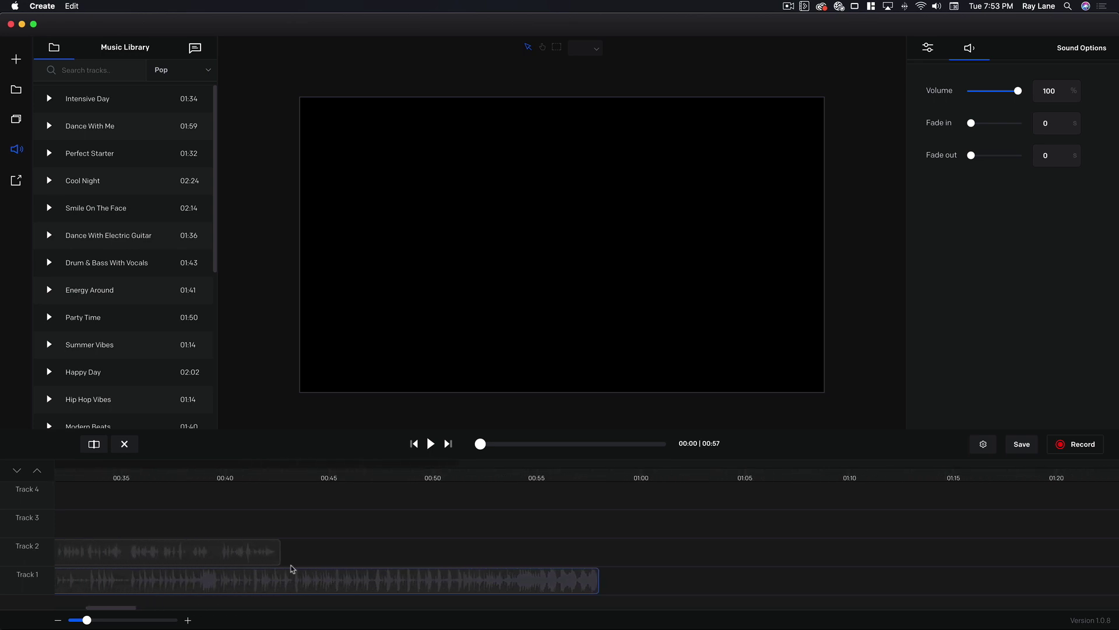
pyautogui.click(290, 477)
pyautogui.moveTo(291, 479); pyautogui.dragTo(275, 467)
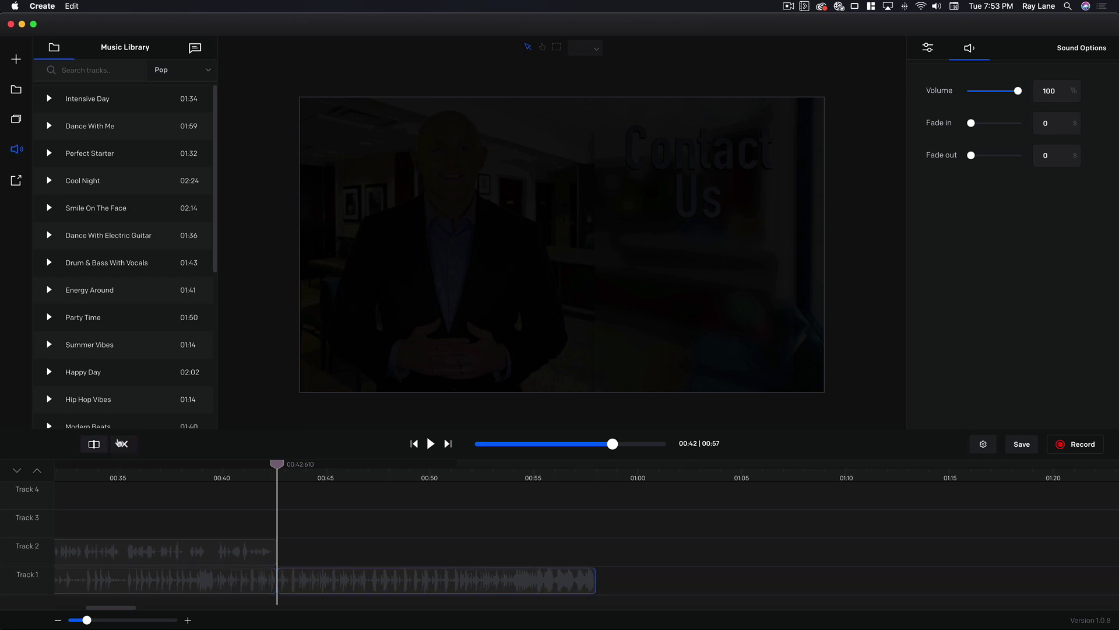
pyautogui.click(123, 445)
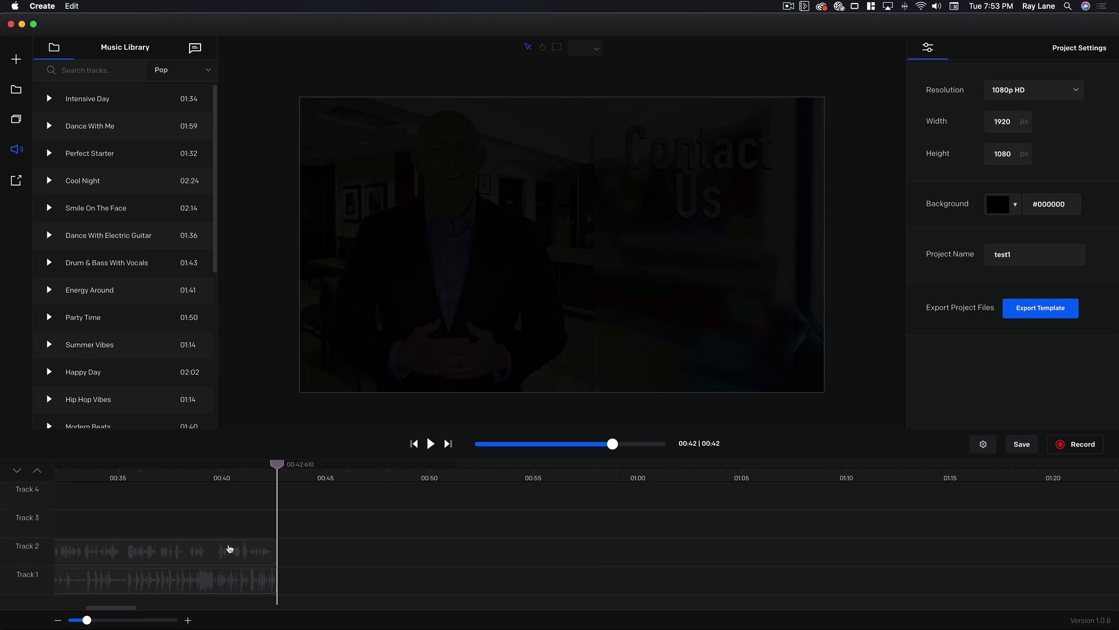
# Preview the project's last second and set the music clip's fade out to 1 second
pyautogui.click(256, 478)
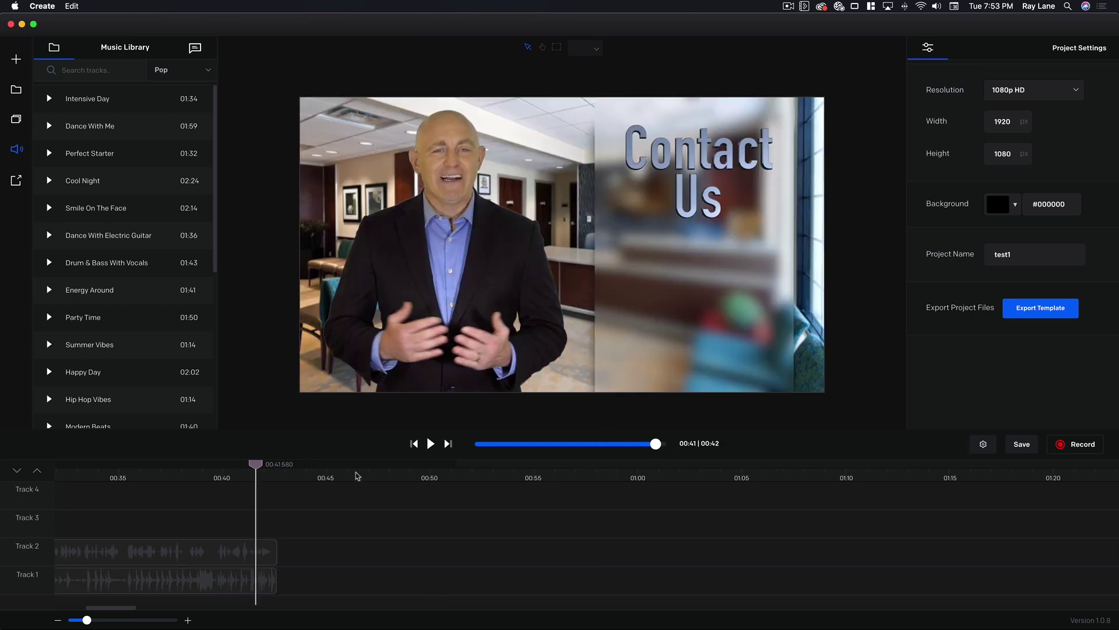
pyautogui.click(431, 444)
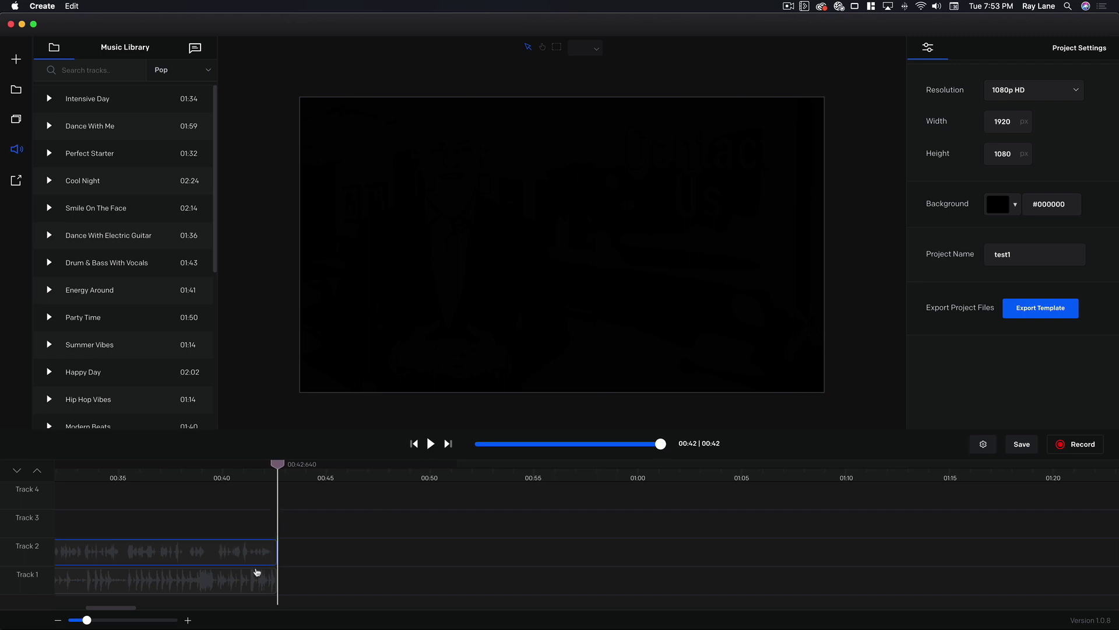
pyautogui.click(246, 585)
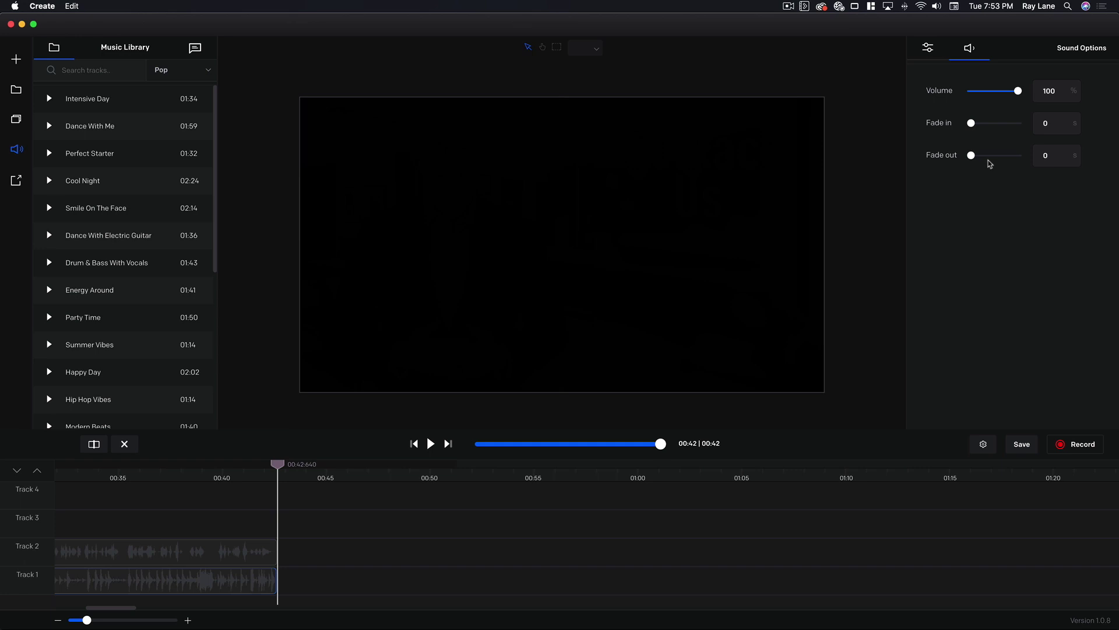
pyautogui.click(1049, 156)
pyautogui.write('1')
# Preview the music's fade out at the end, and play the music against the narration from about 00:05
pyautogui.click(218, 478)
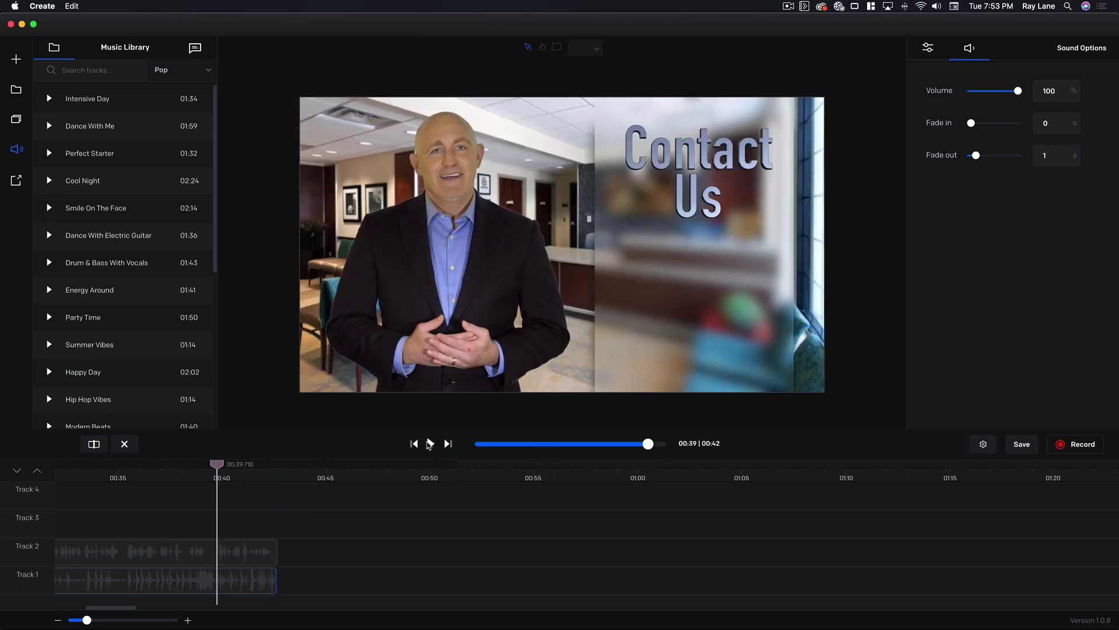
pyautogui.click(431, 445)
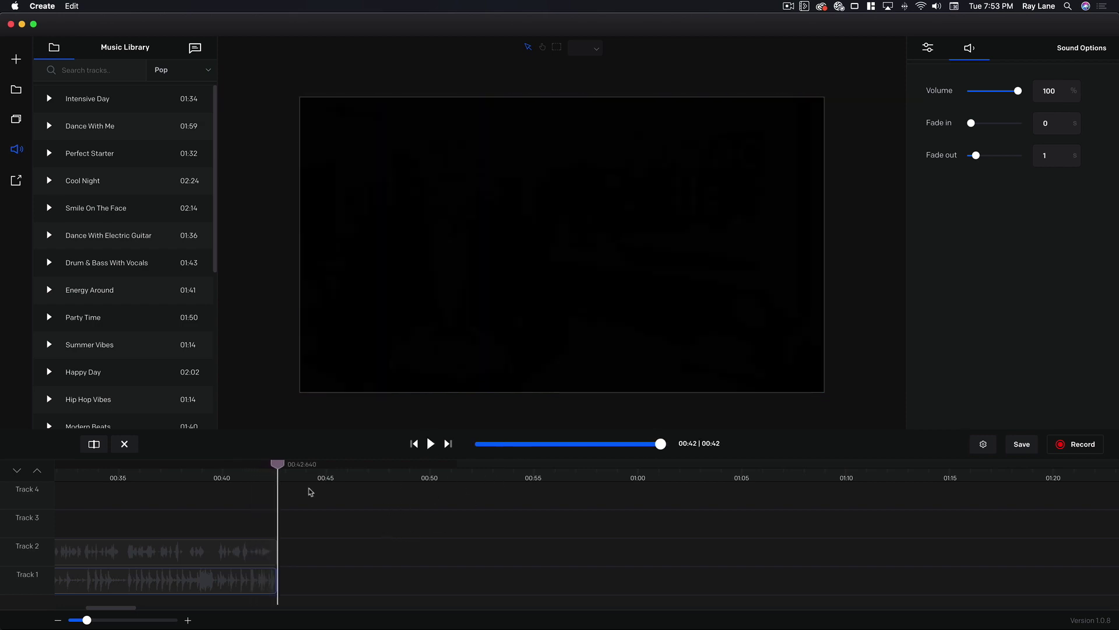
pyautogui.hscroll(-10, 327, 519)
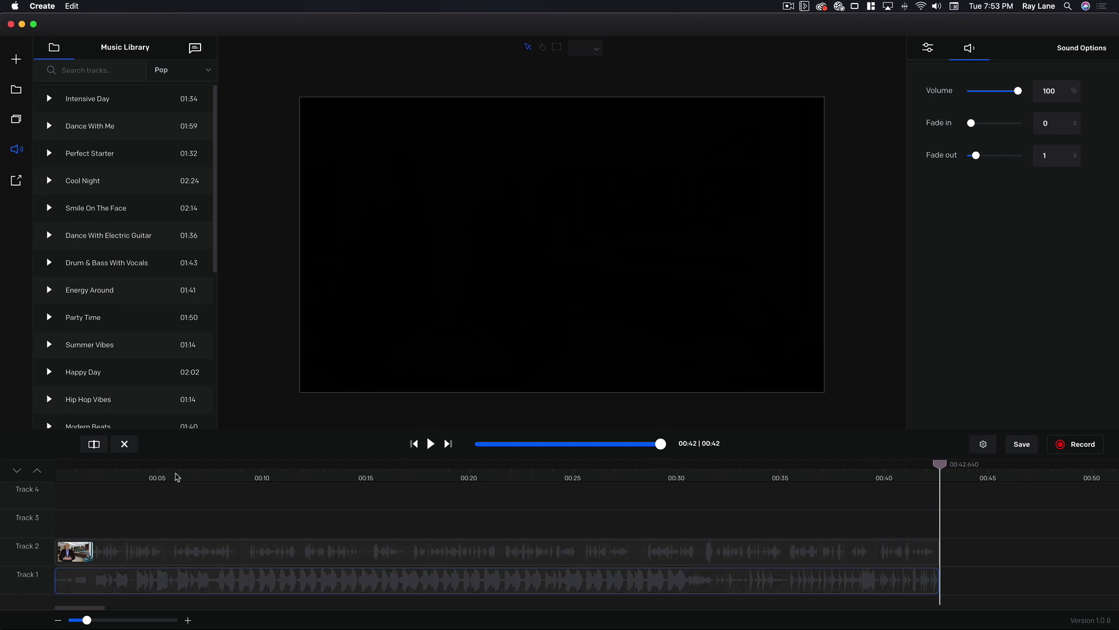
pyautogui.click(175, 475)
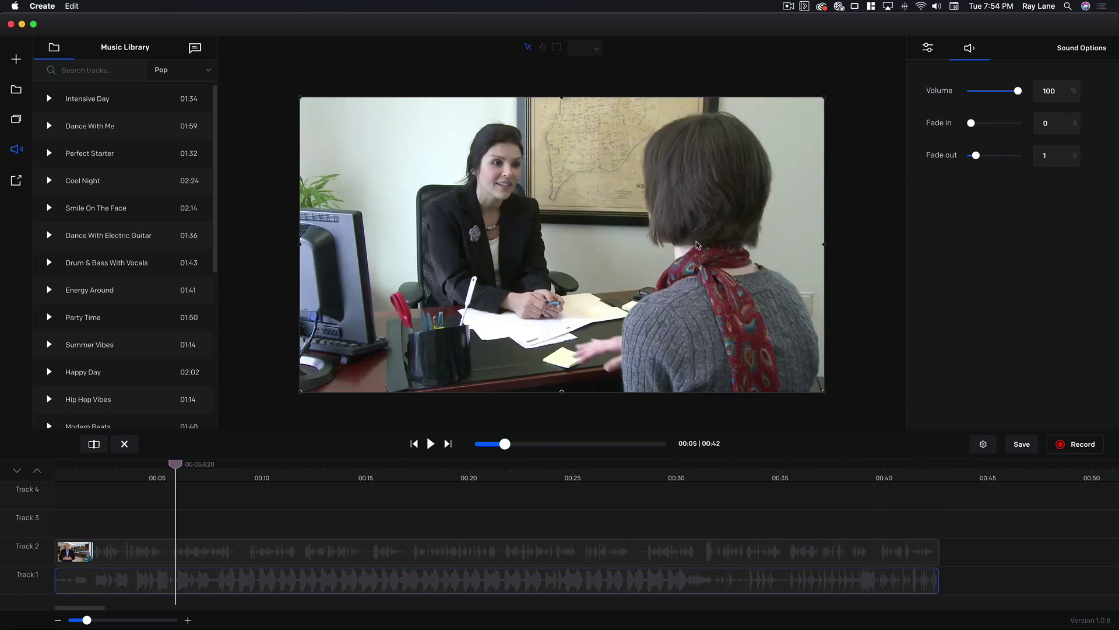
pyautogui.click(429, 451)
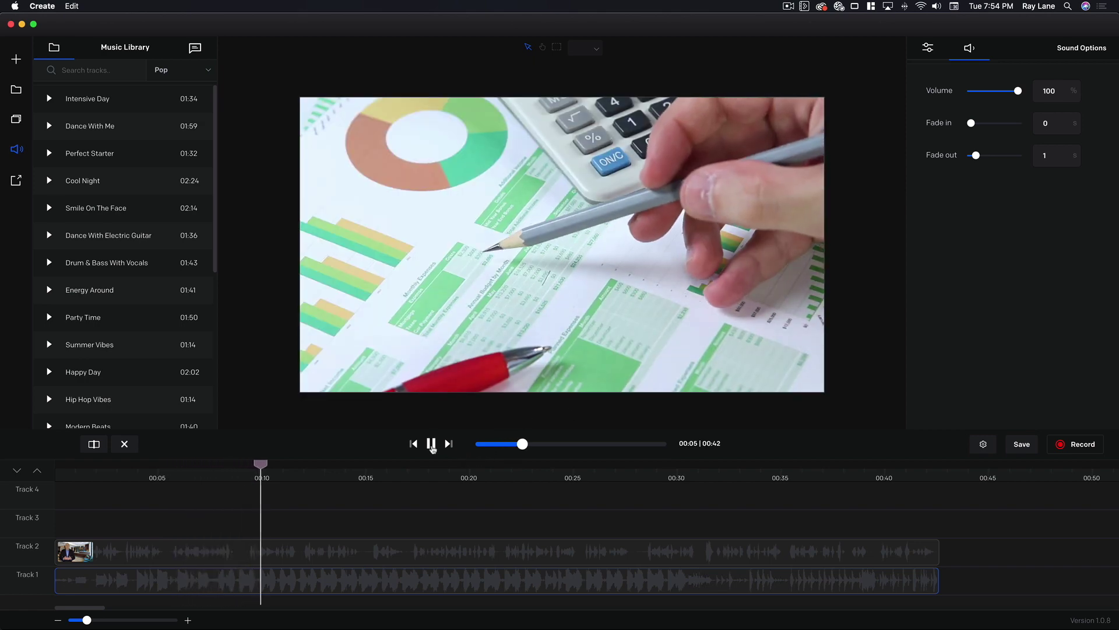
pyautogui.click(432, 445)
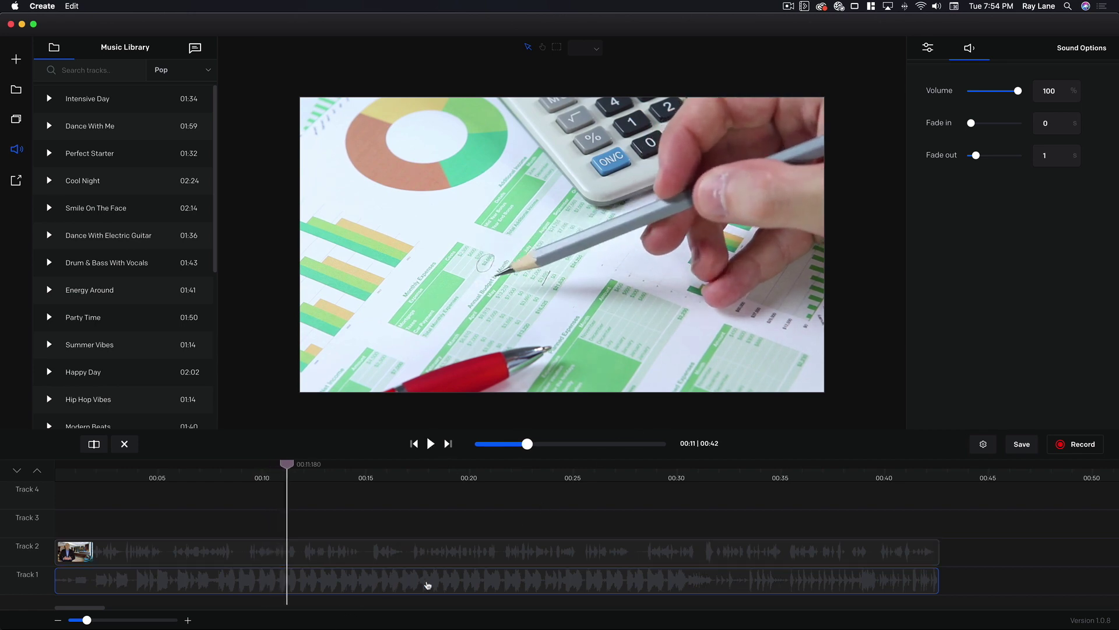
# Lower the music clip's volume to about 30% and preview the mix from about 00:11 and 00:36
pyautogui.click(472, 575)
pyautogui.moveTo(1018, 93); pyautogui.dragTo(985, 95)
pyautogui.click(429, 444)
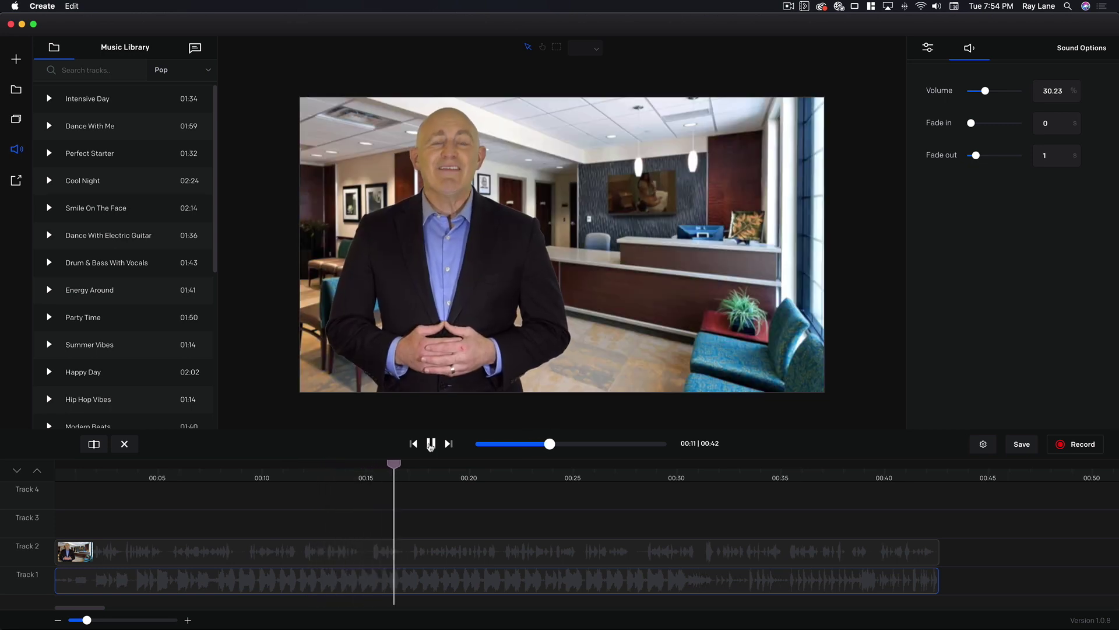
pyautogui.click(431, 445)
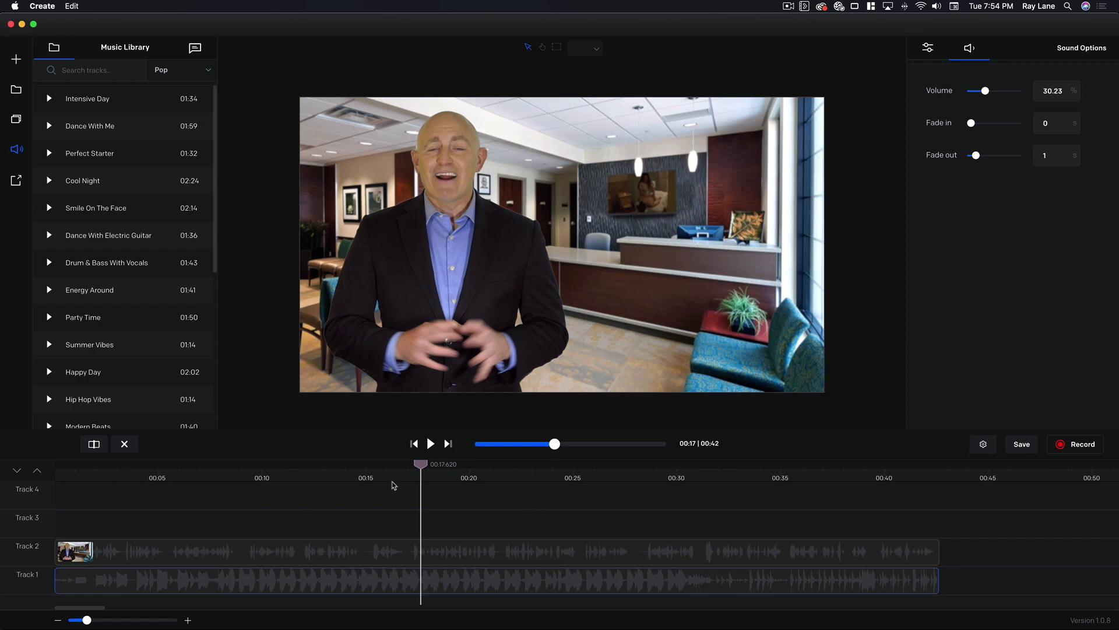
pyautogui.click(814, 479)
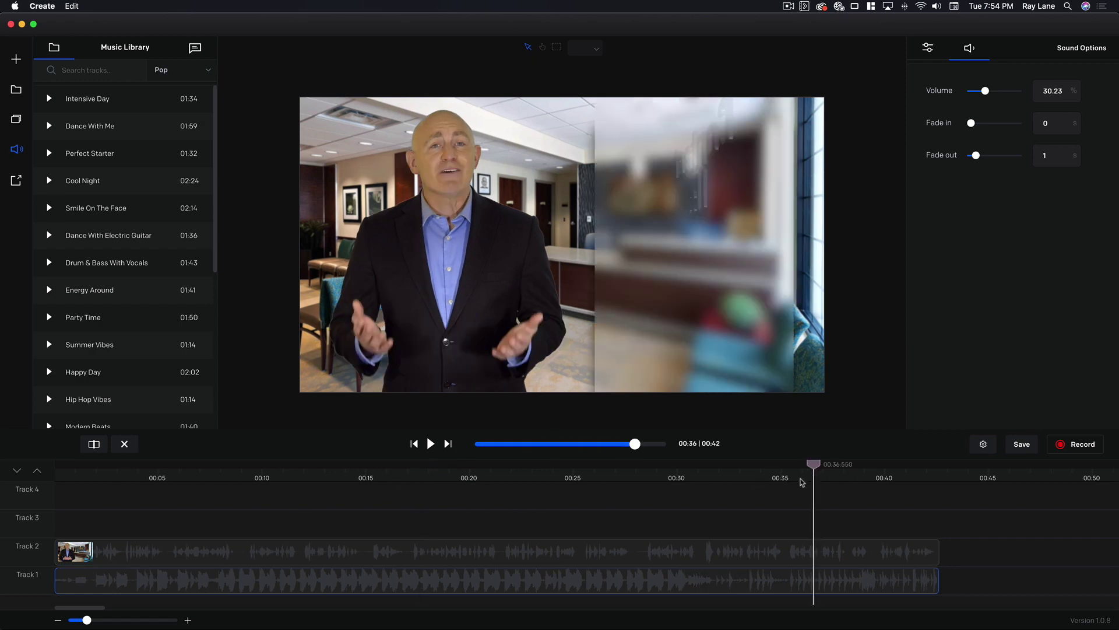
pyautogui.click(430, 445)
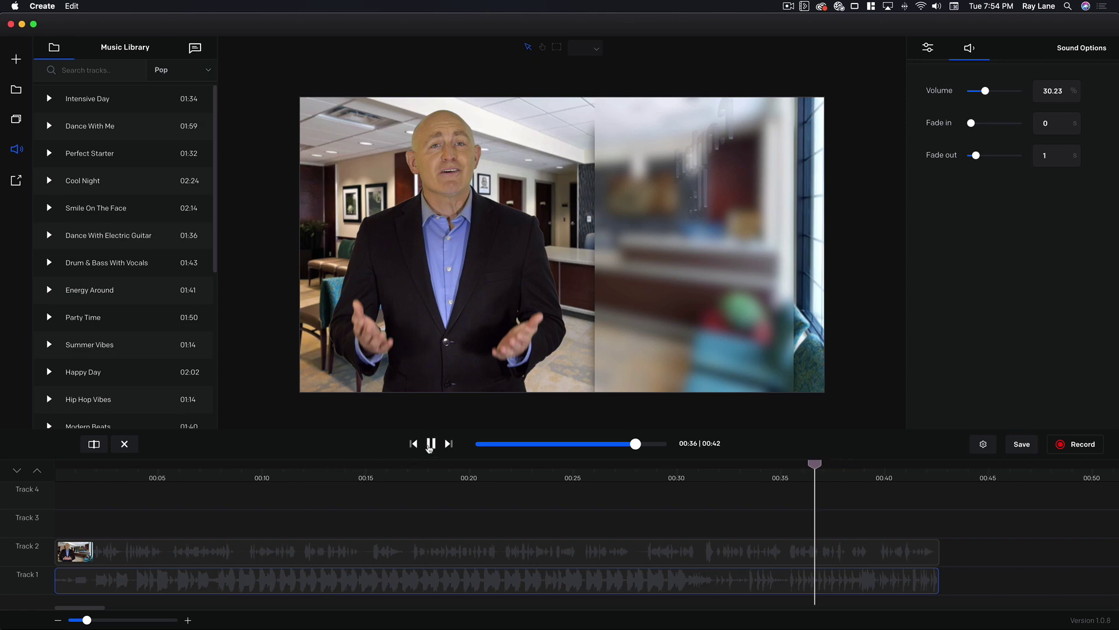
pyautogui.click(429, 444)
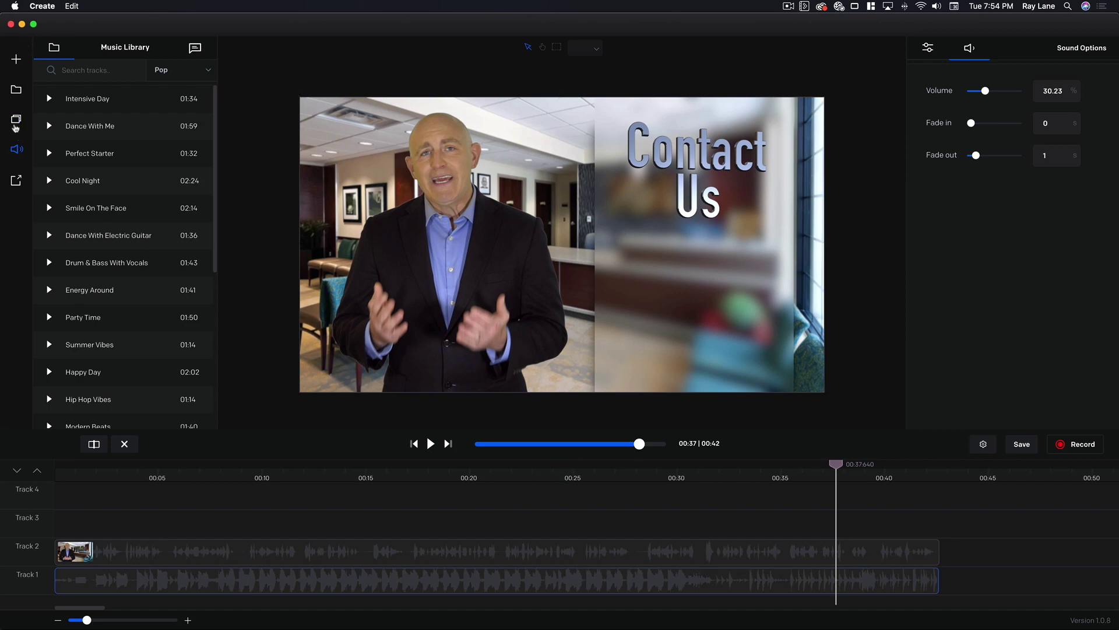
# Add the CELEBRATE GOOD TIMES! typography template to the timeline above the video, starting at about 00:37.6
pyautogui.click(16, 122)
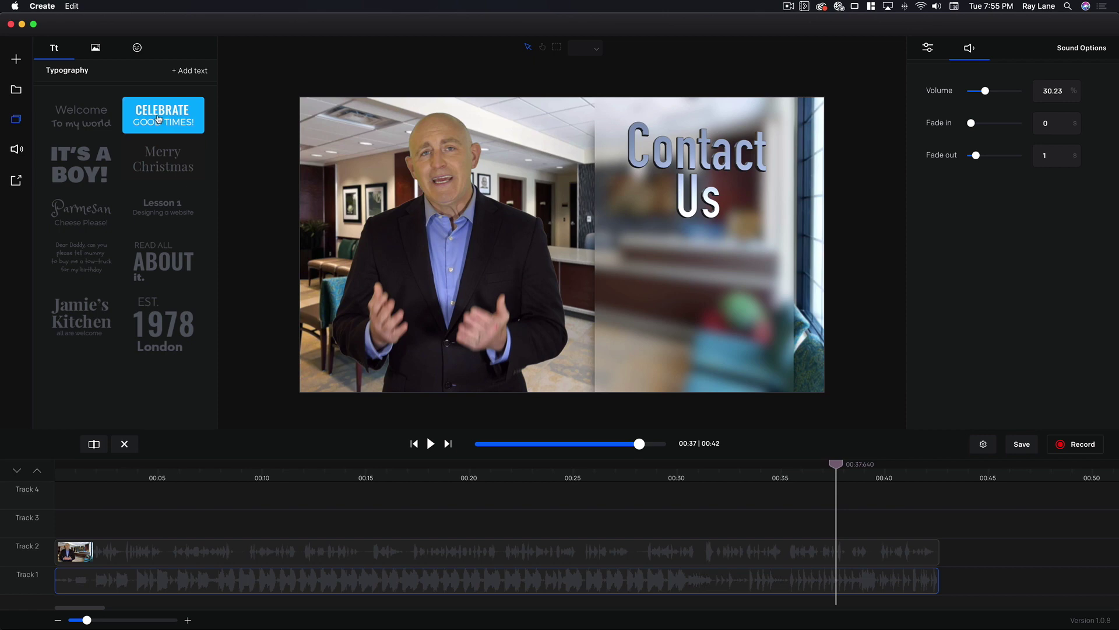
pyautogui.moveTo(158, 119); pyautogui.dragTo(841, 523)
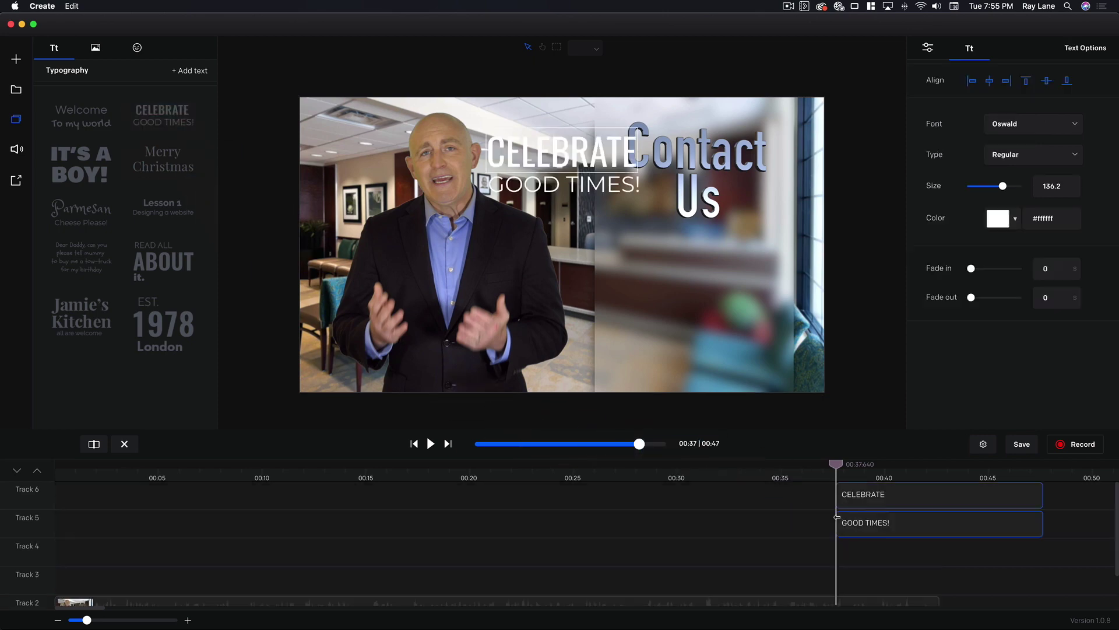
# Move the CELEBRATE and GOOD TIMES! title clips down to Tracks 4 and 3, directly above the video
pyautogui.click(890, 526)
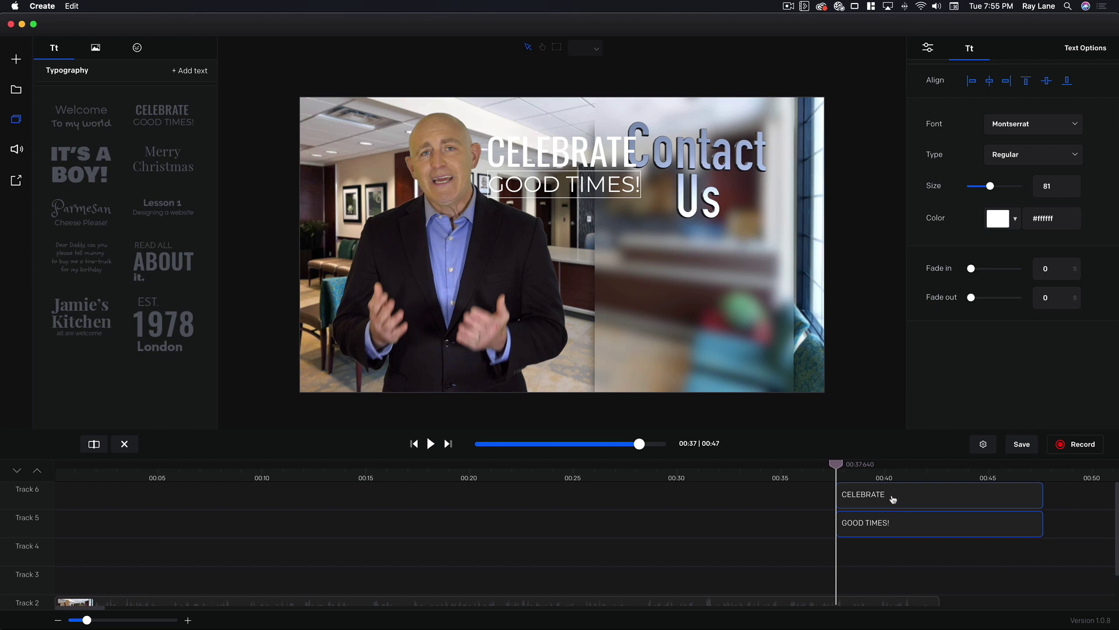
pyautogui.click(891, 498)
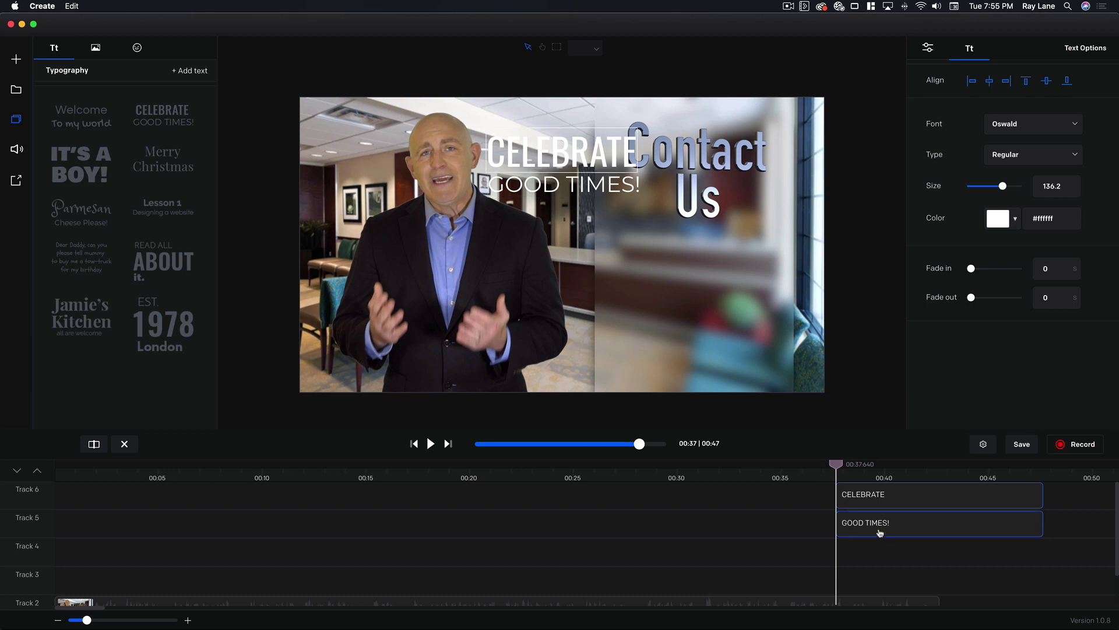
pyautogui.moveTo(880, 532); pyautogui.dragTo(881, 585)
pyautogui.moveTo(879, 496); pyautogui.dragTo(872, 520)
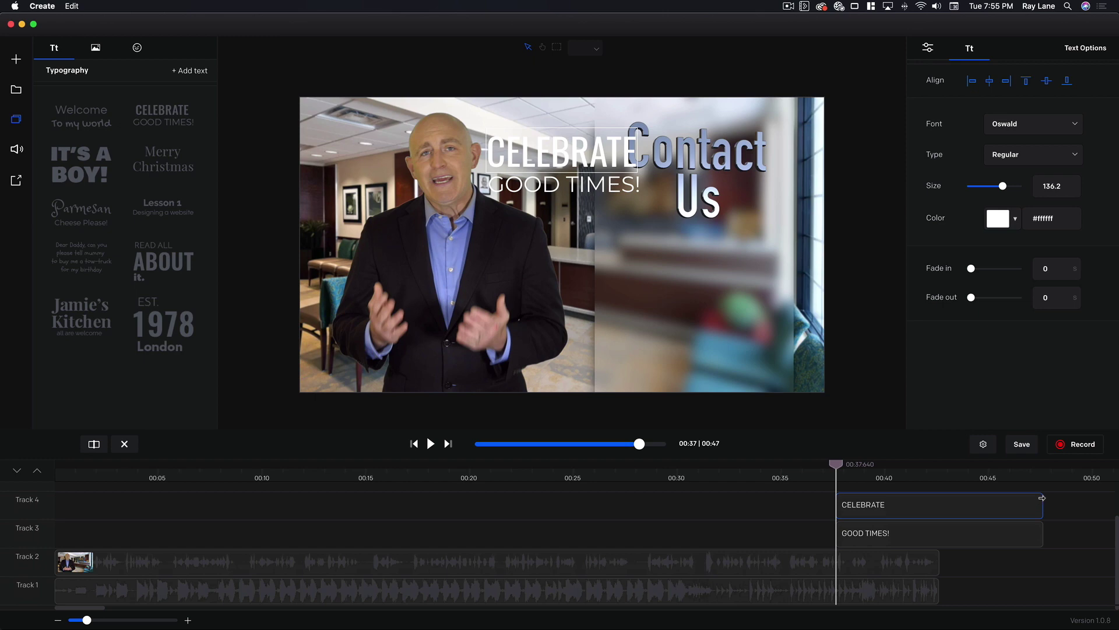
# Trim both title clips to end with the video and place the two titles below the Contact Us heading in the frame
pyautogui.moveTo(1043, 498); pyautogui.dragTo(938, 506)
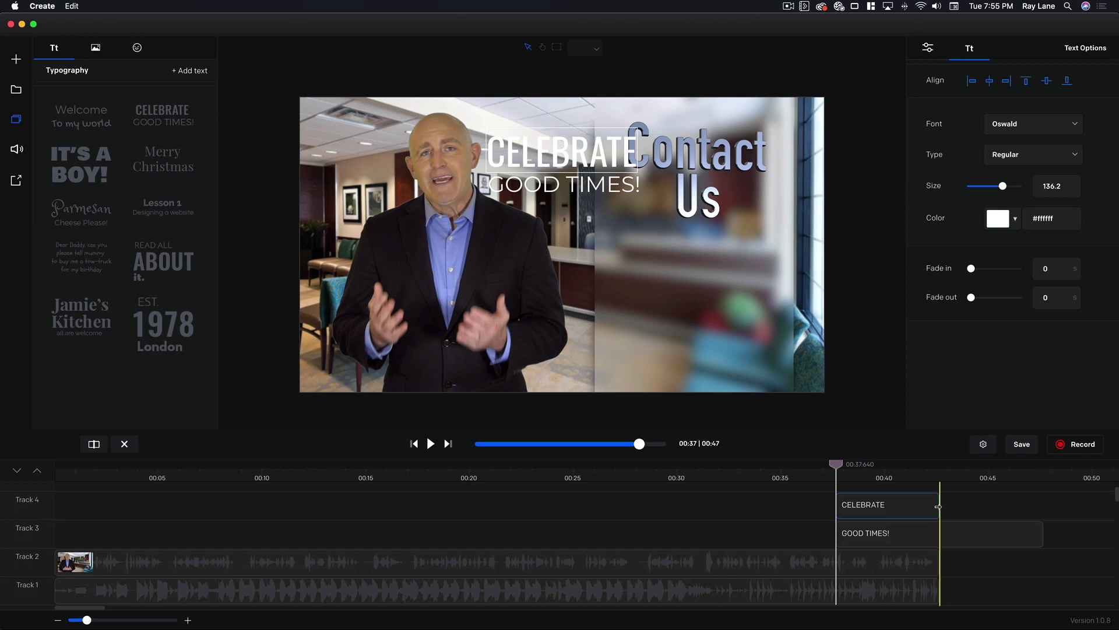
pyautogui.moveTo(1045, 527); pyautogui.dragTo(938, 532)
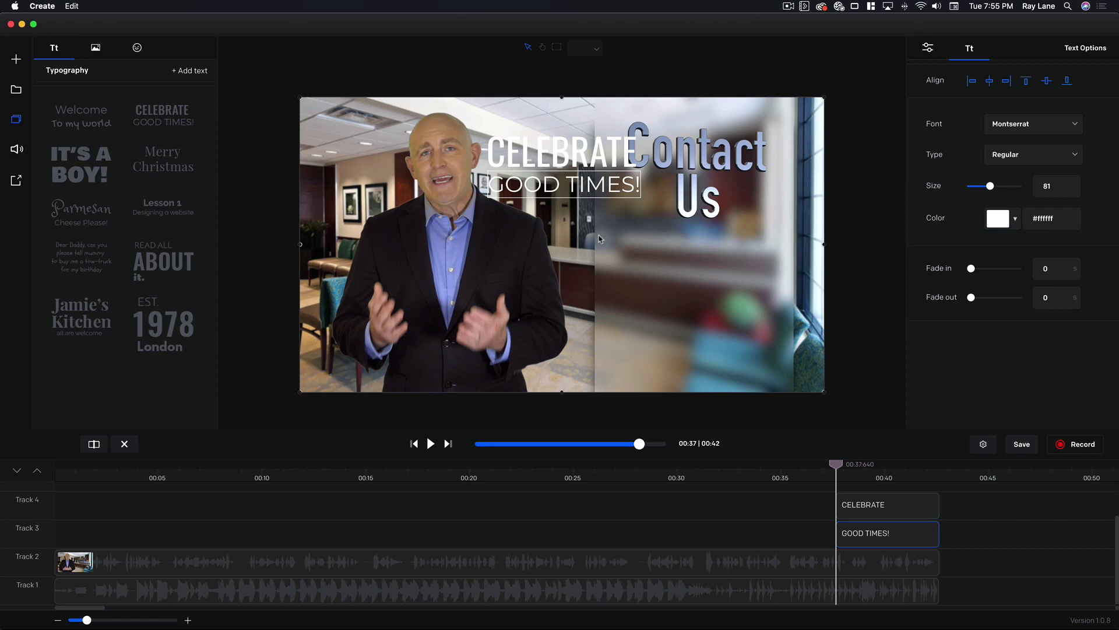
pyautogui.moveTo(575, 188); pyautogui.dragTo(707, 337)
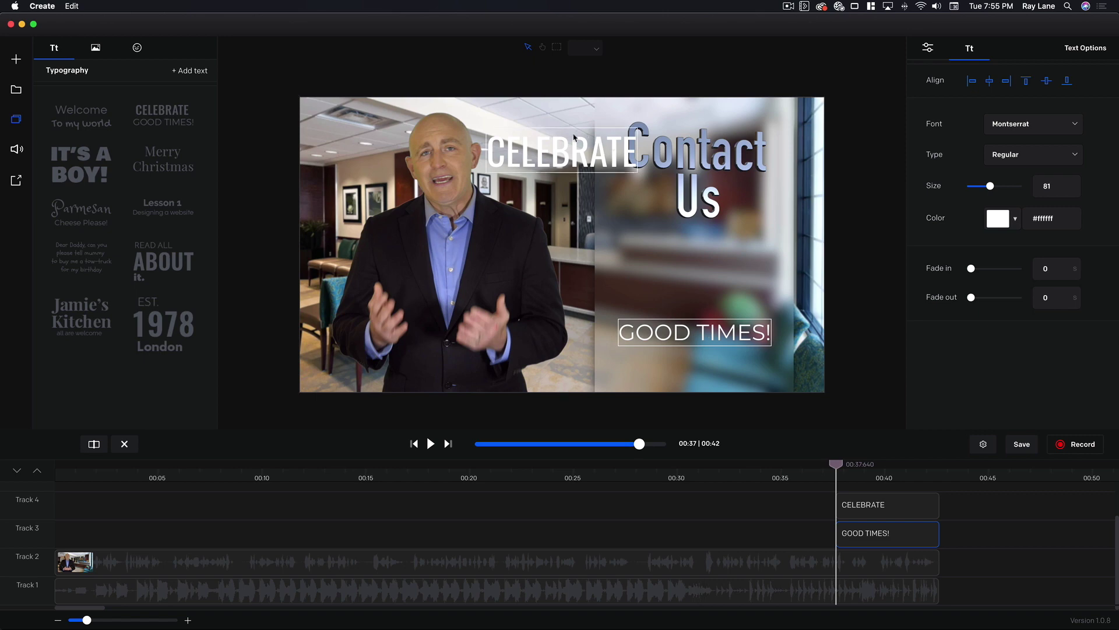
pyautogui.moveTo(568, 153); pyautogui.dragTo(700, 282)
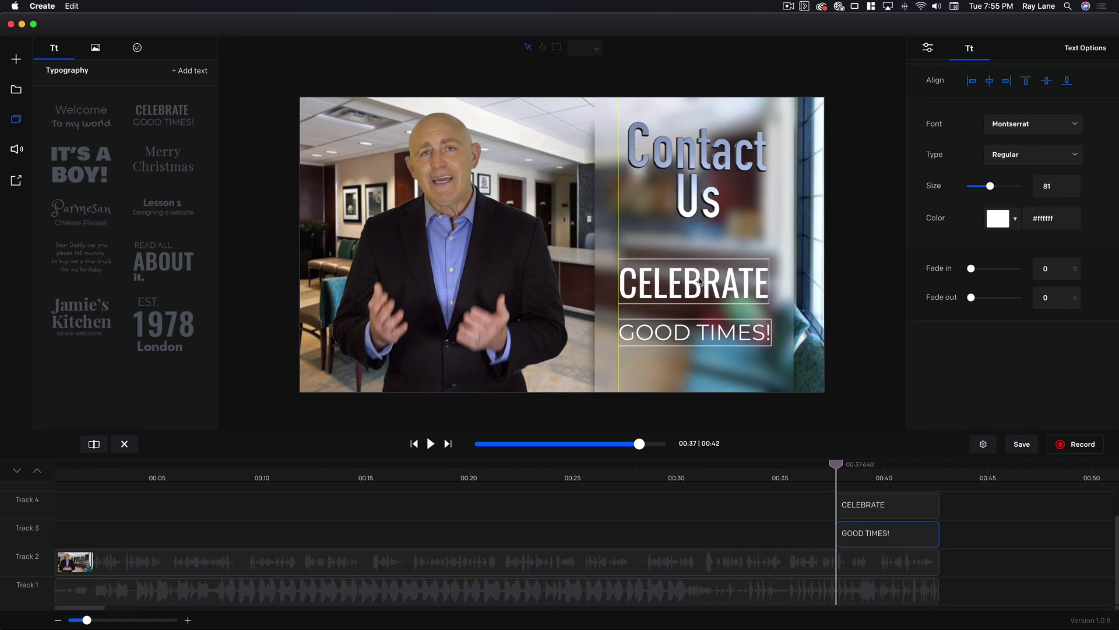
# Replace the CELEBRATE text with the business's placeholder phone number
pyautogui.doubleClick(682, 280)
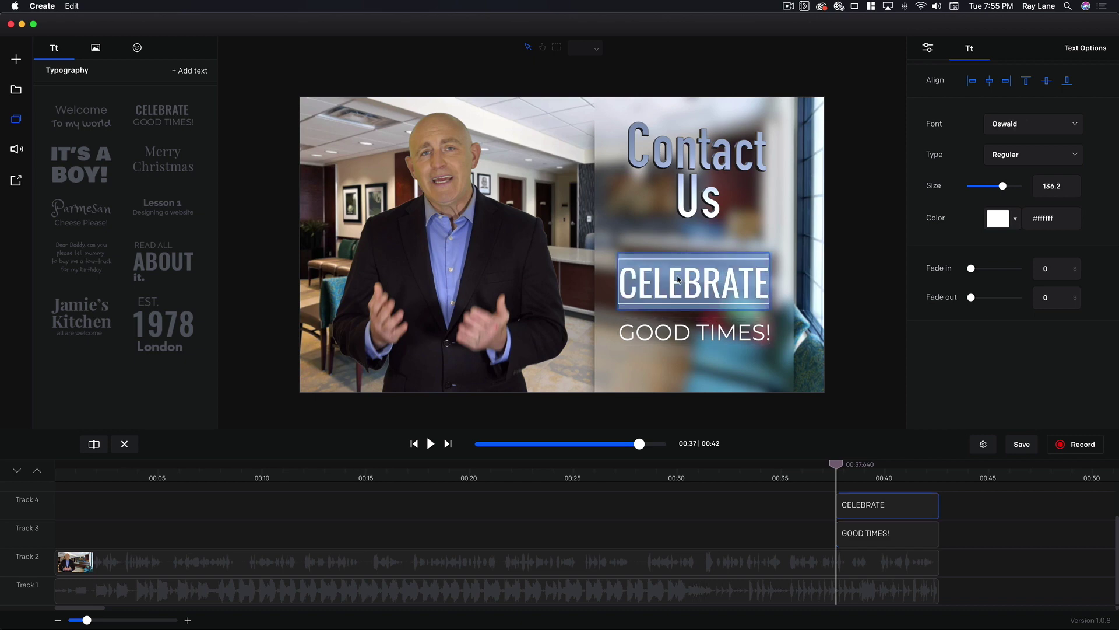
pyautogui.write('111')
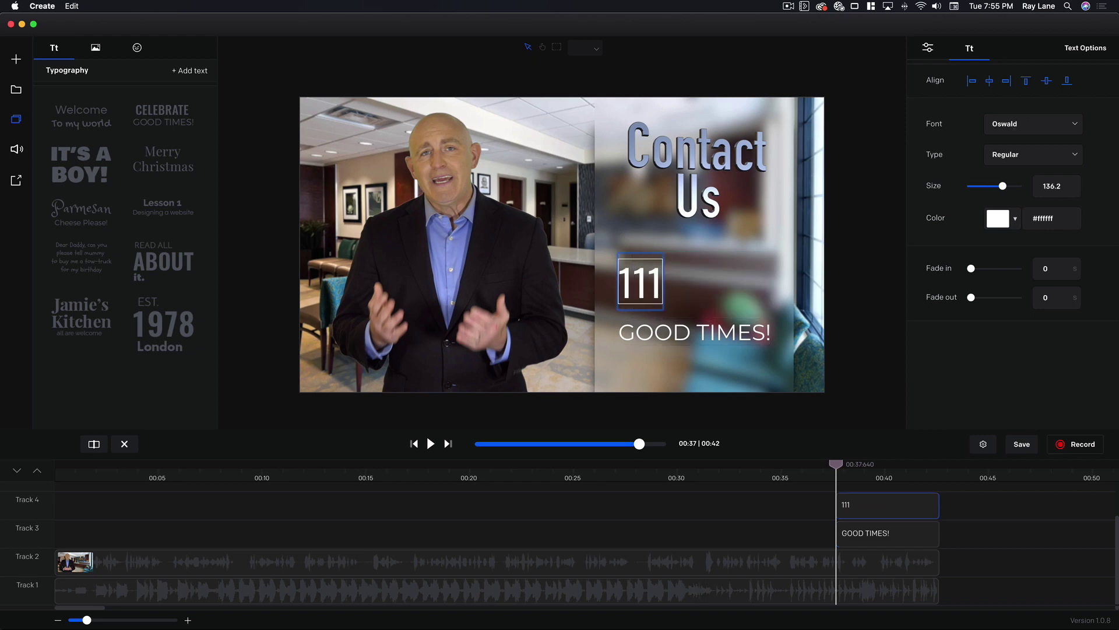
pyautogui.write('.111.11')
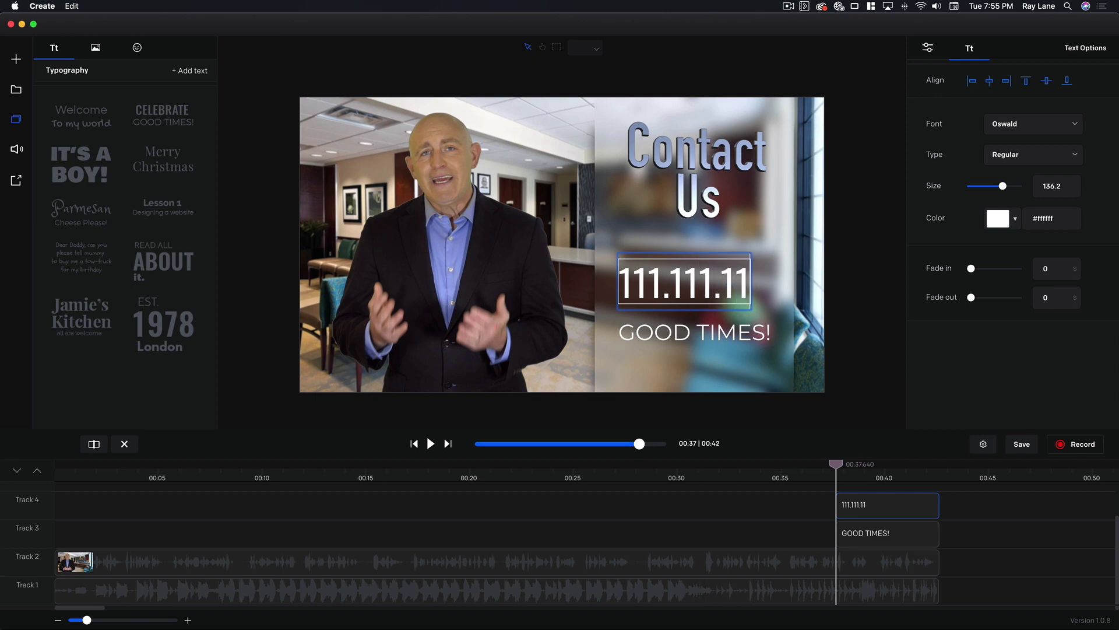
pyautogui.write('11')
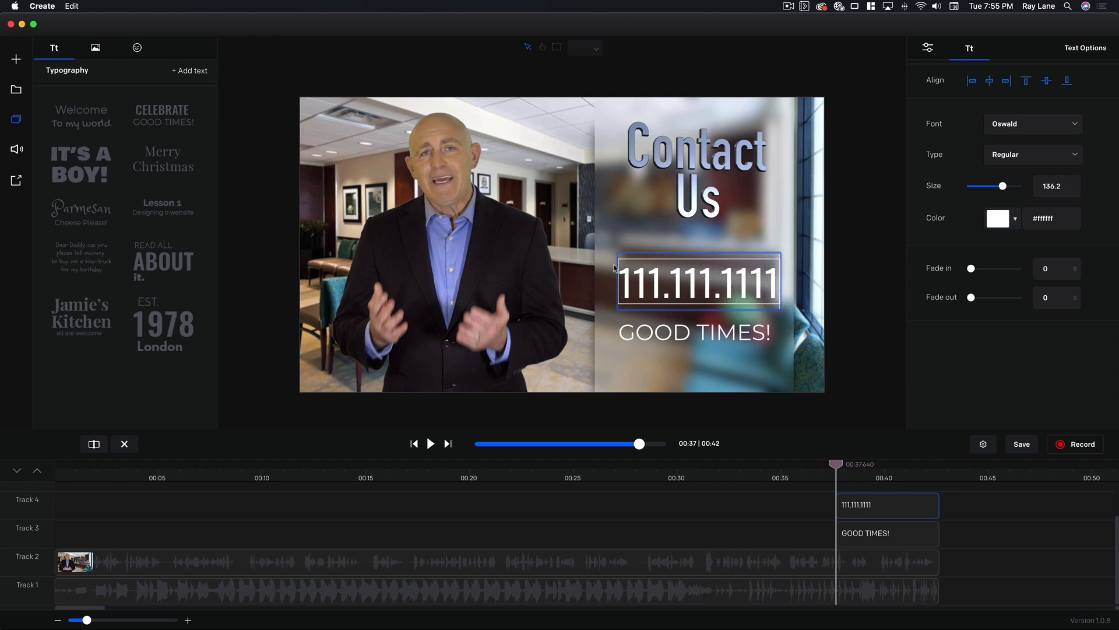
# Replace the GOOD TIMES! text with bookkeeper.com
pyautogui.click(694, 341)
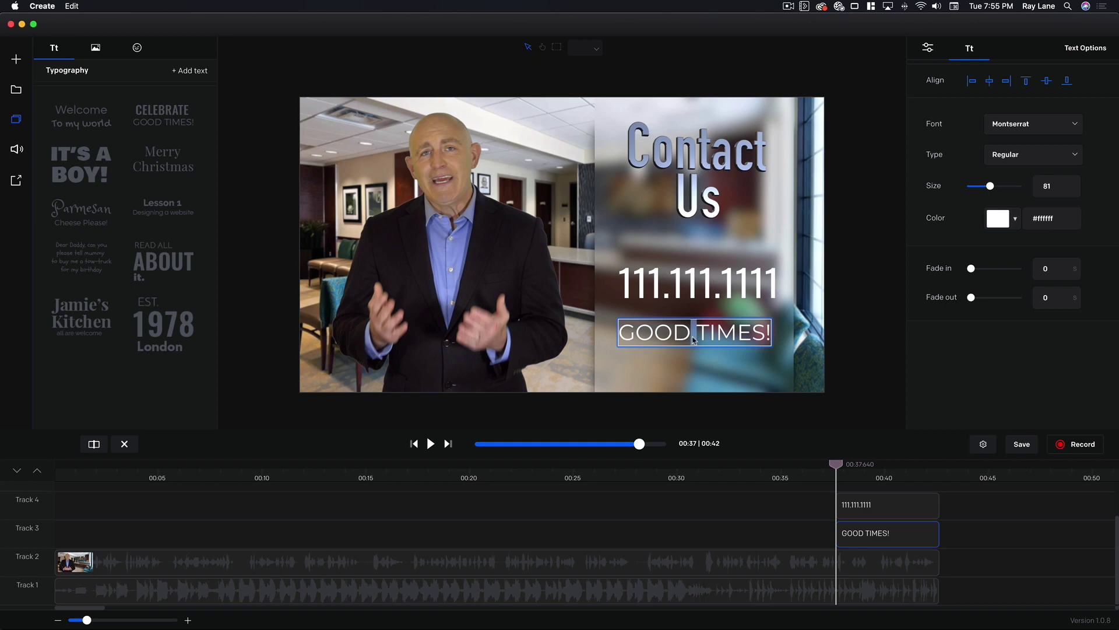
pyautogui.press('super+a')
pyautogui.write('b')
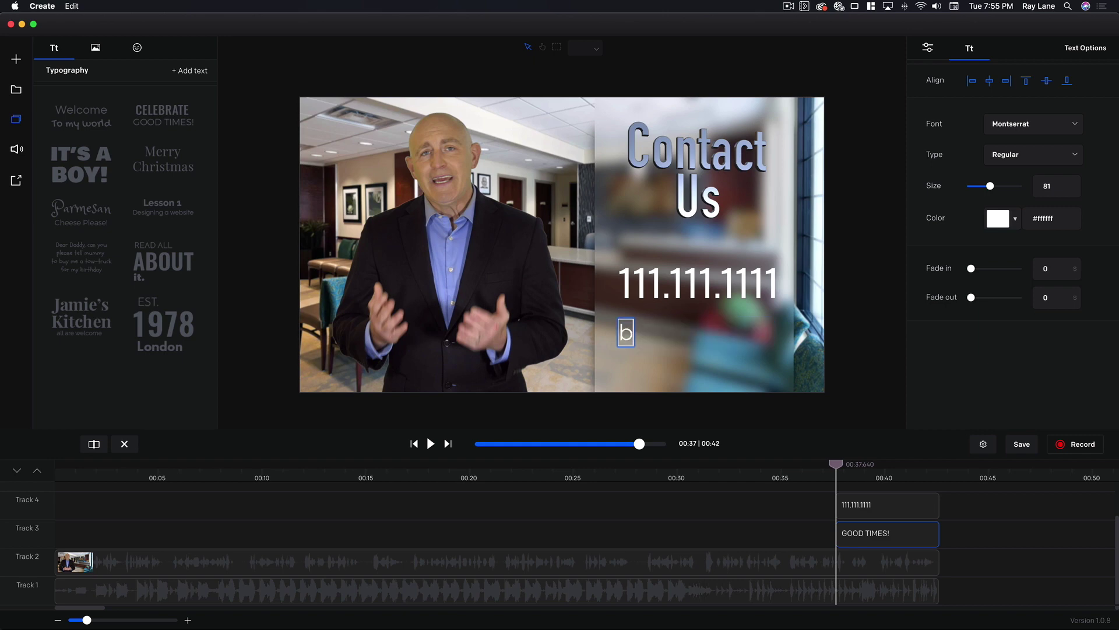
pyautogui.write('ookkee')
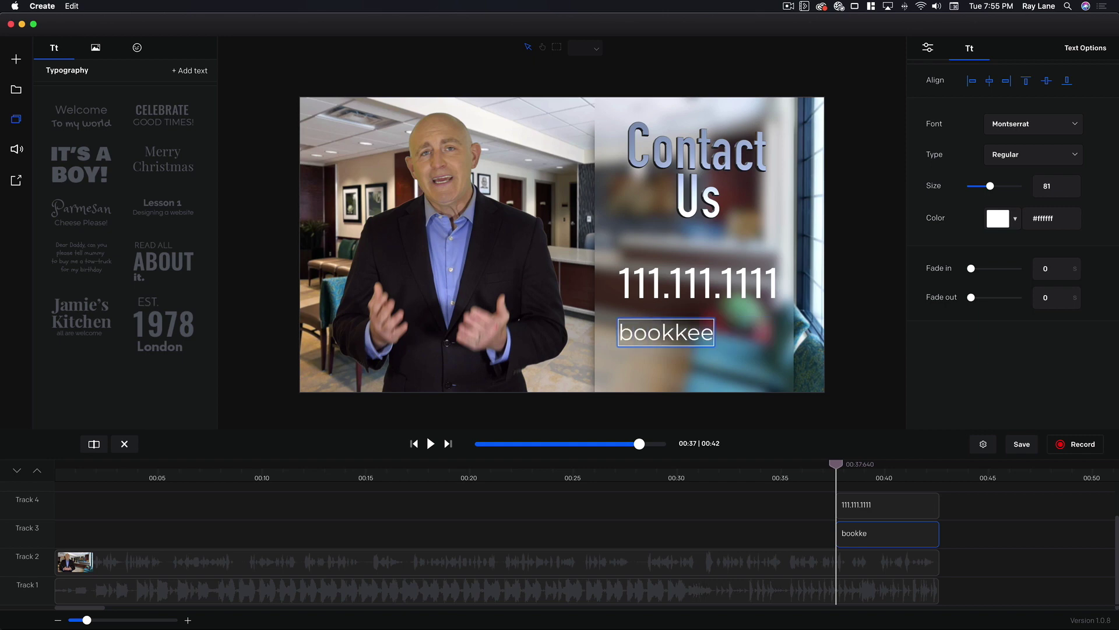
pyautogui.write('per.com')
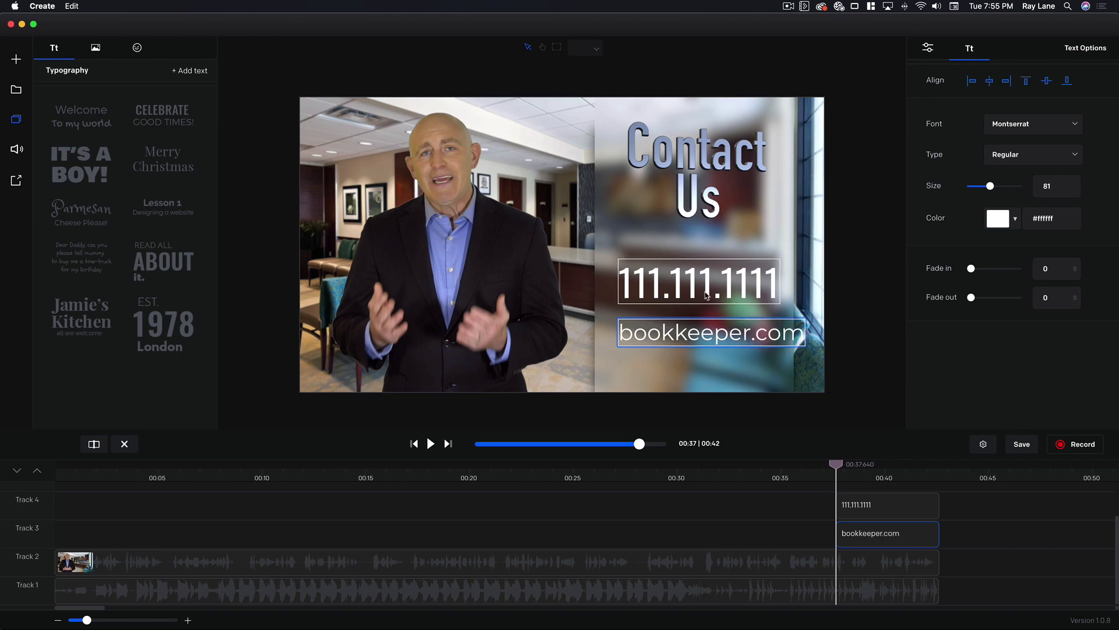
pyautogui.click(719, 250)
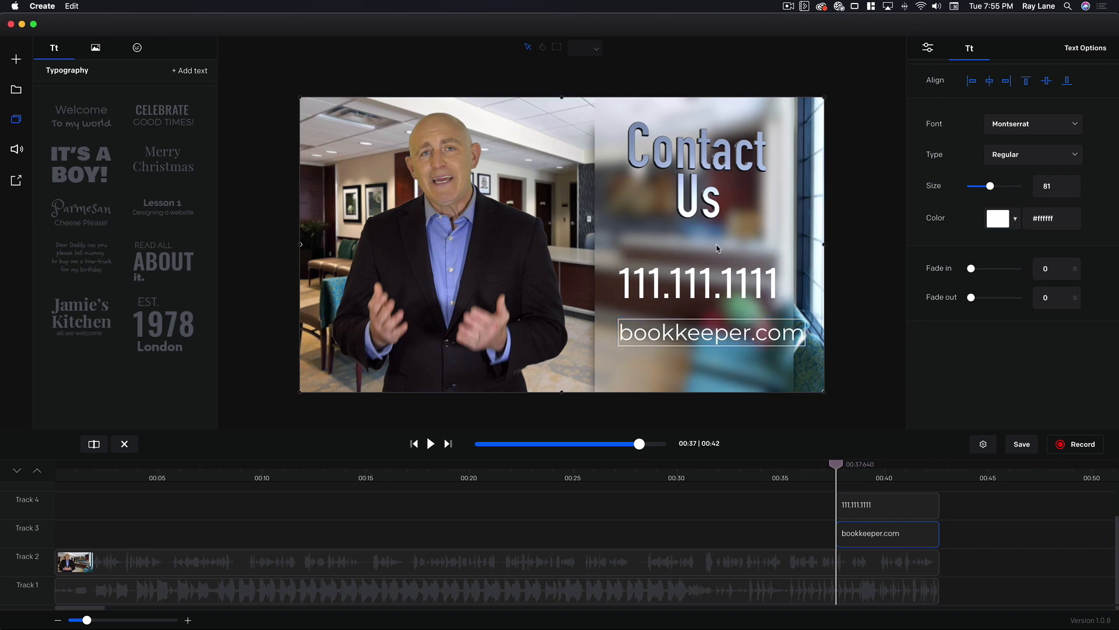
# Shift the bookkeeper.com title and the phone number title so they sit centred beneath the Contact Us heading
pyautogui.click(722, 341)
pyautogui.click(744, 340)
pyautogui.moveTo(738, 340); pyautogui.dragTo(720, 328)
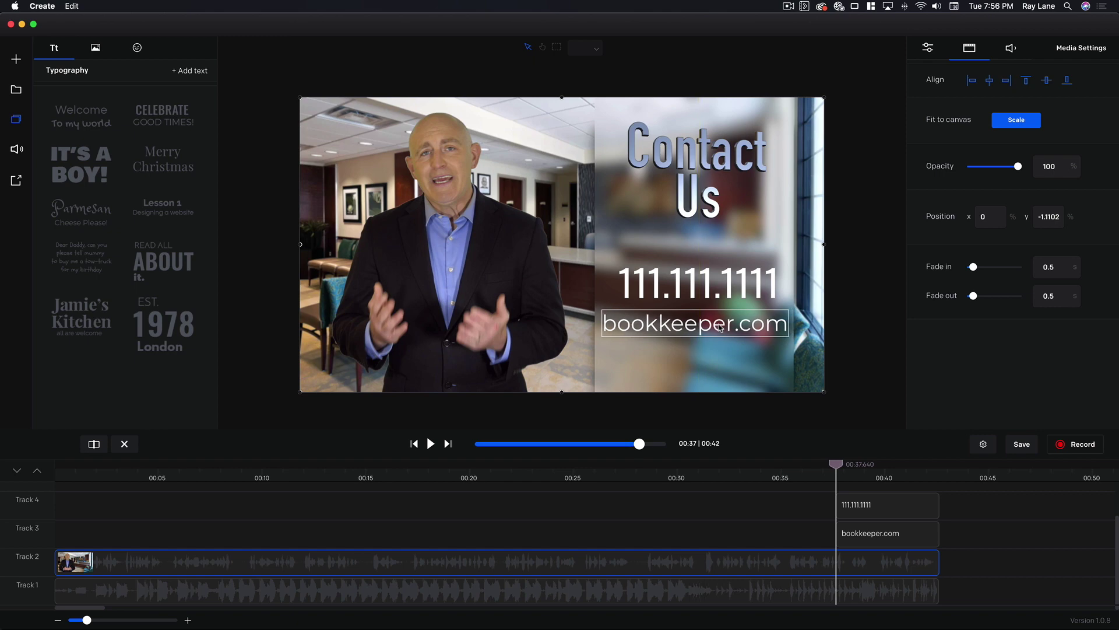
pyautogui.click(721, 329)
pyautogui.moveTo(704, 277); pyautogui.dragTo(705, 278)
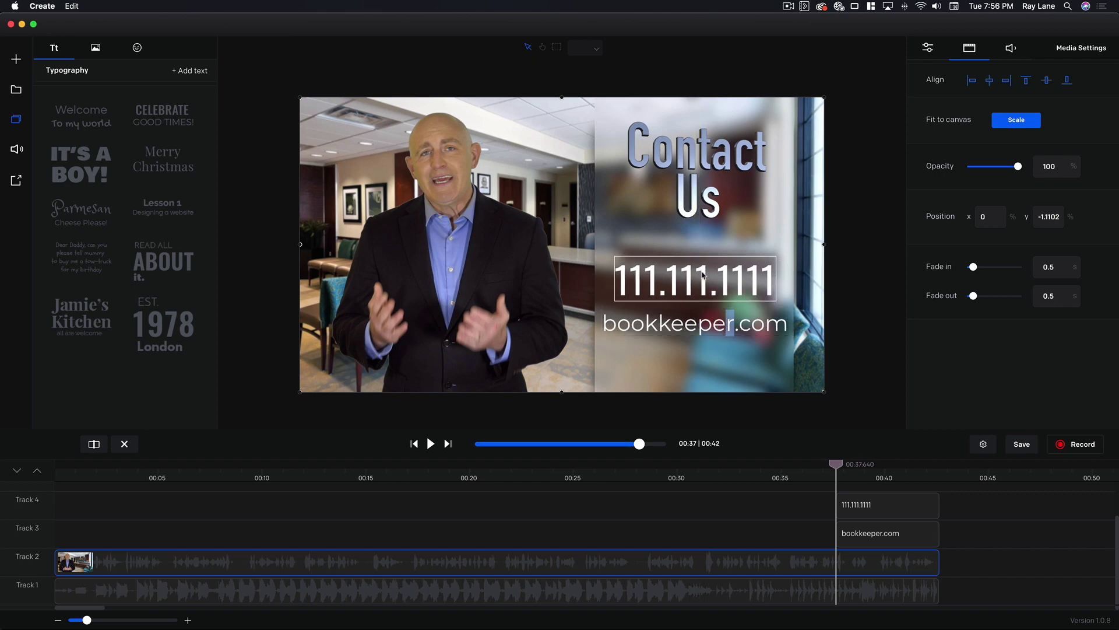
# Set the fade in to 1 second for both the bookkeeper.com title and the phone number title
pyautogui.click(871, 532)
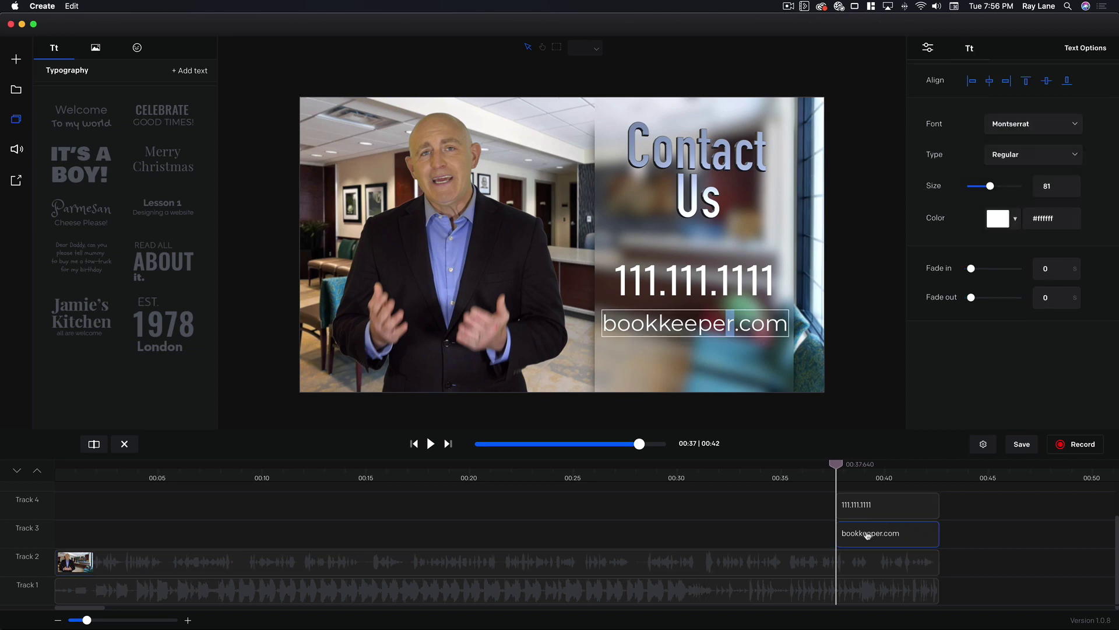
pyautogui.doubleClick(1049, 268)
pyautogui.write('1')
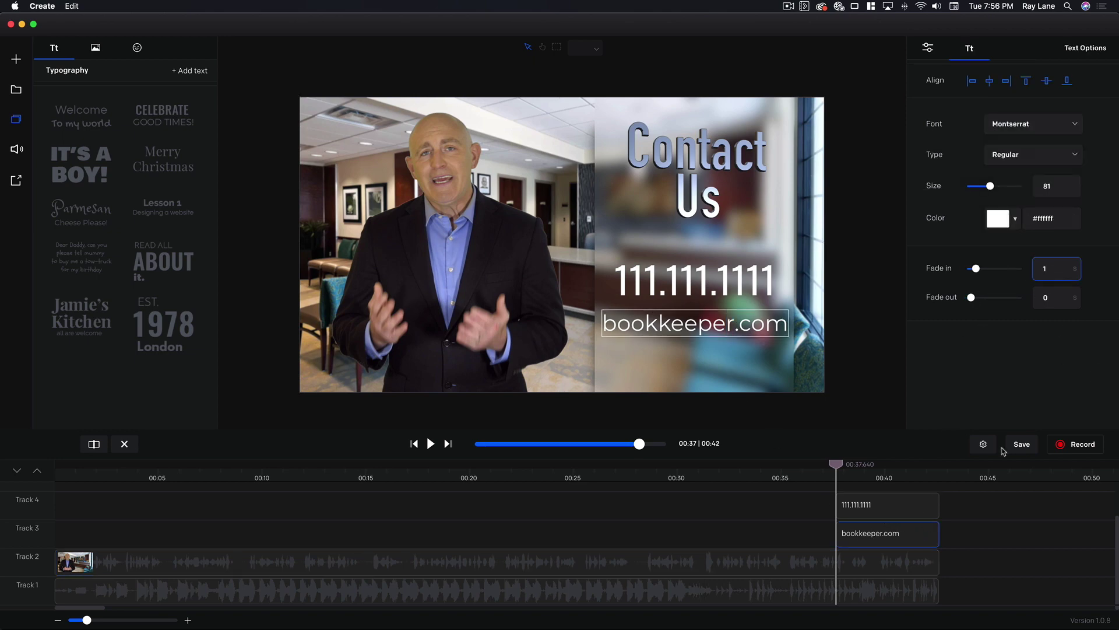
pyautogui.click(881, 508)
pyautogui.doubleClick(1058, 274)
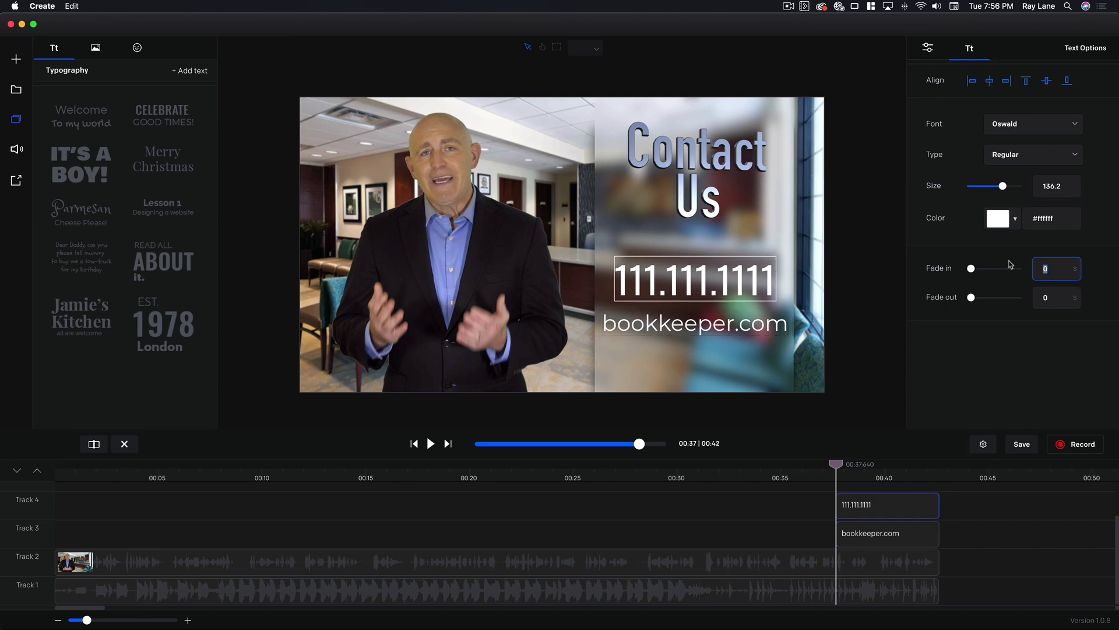
pyautogui.write('1')
# Preview the two titles fading in, starting from about 00:36.9
pyautogui.click(822, 477)
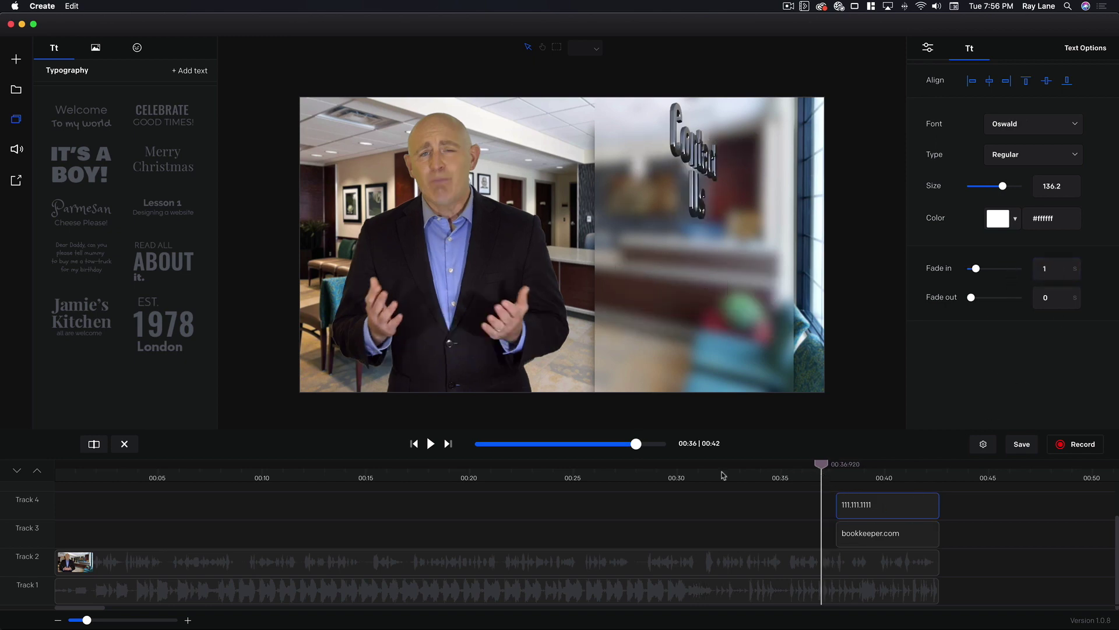
pyautogui.click(430, 443)
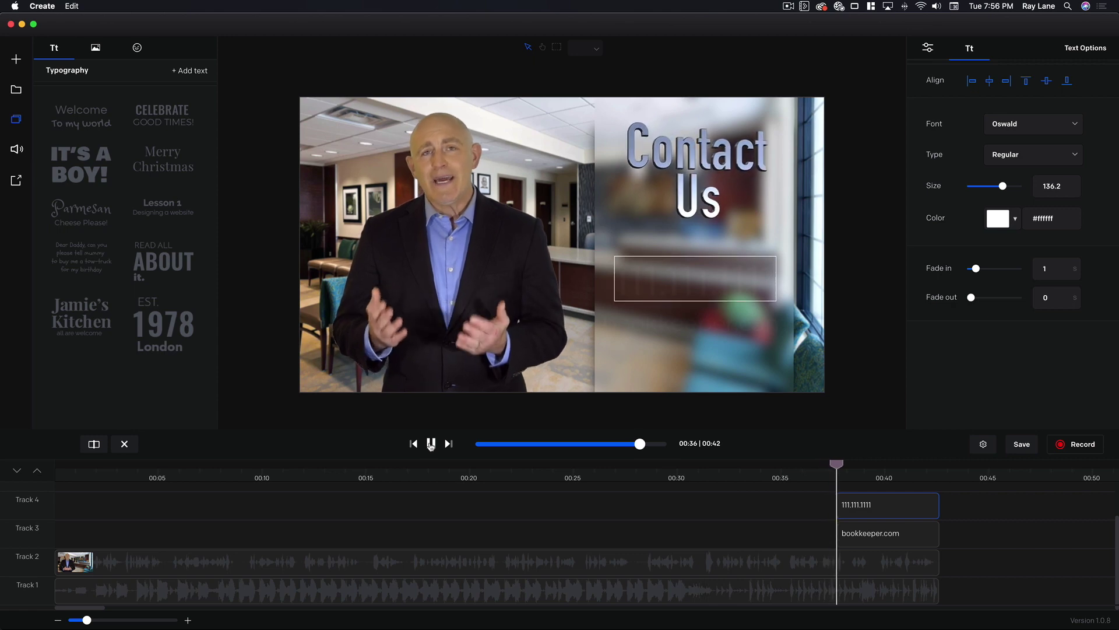
pyautogui.click(430, 444)
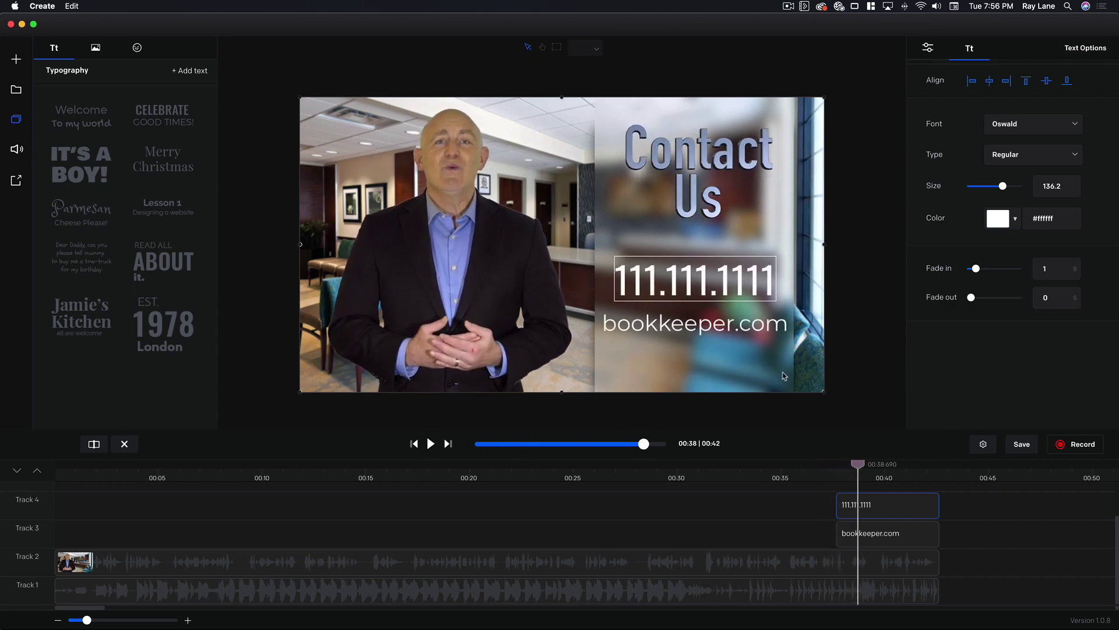
# Try the Overlock and Orbitron fonts on the phone number title
pyautogui.click(661, 278)
pyautogui.doubleClick(688, 278)
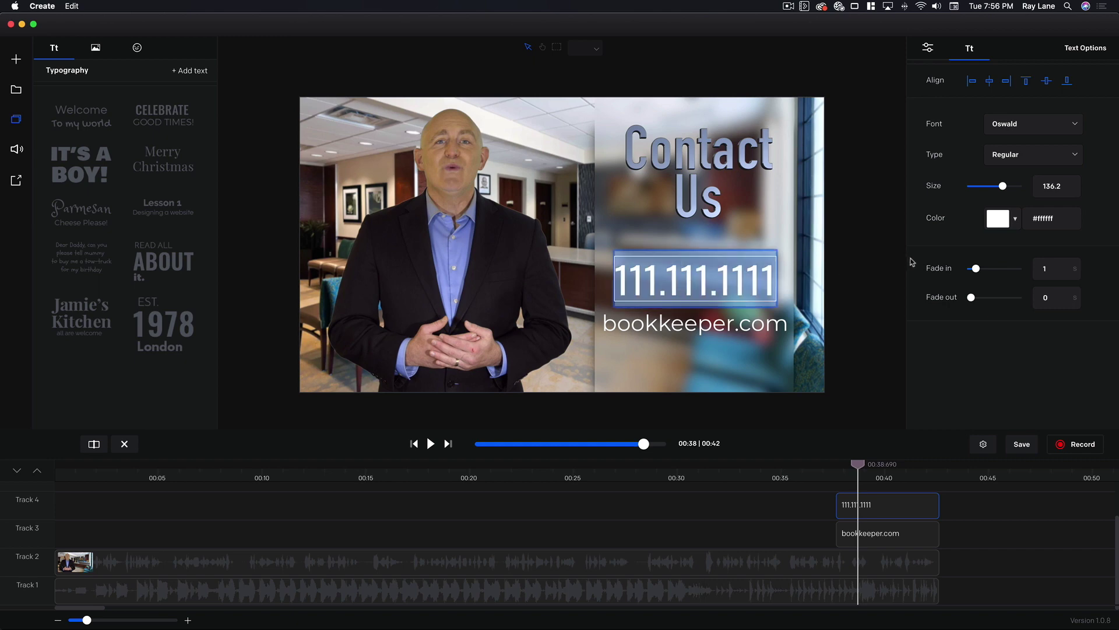
pyautogui.click(1038, 124)
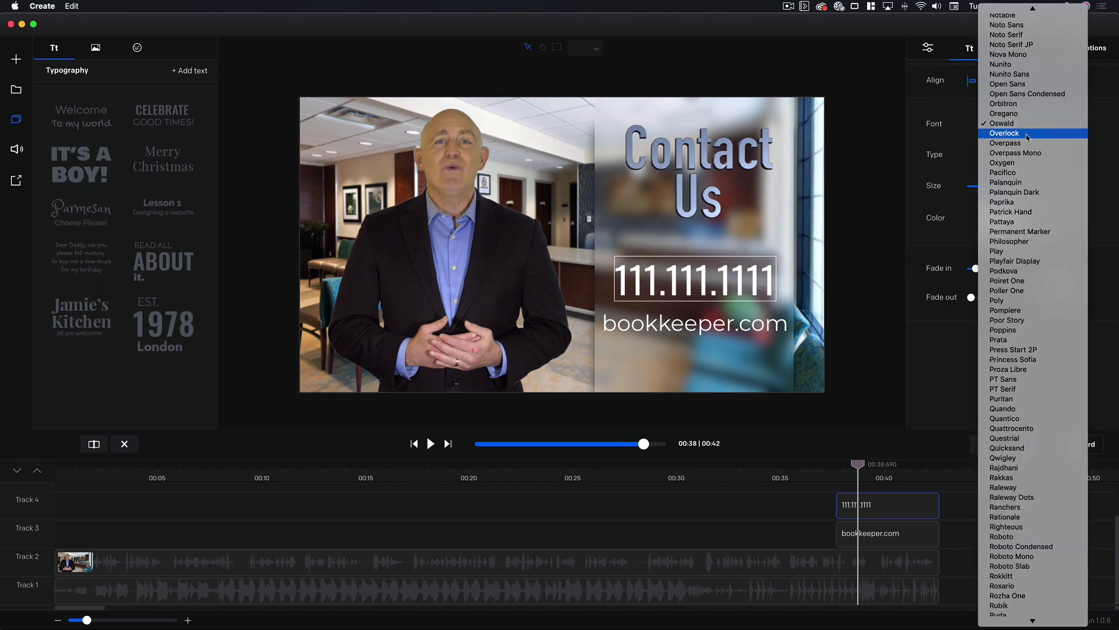
pyautogui.click(1027, 134)
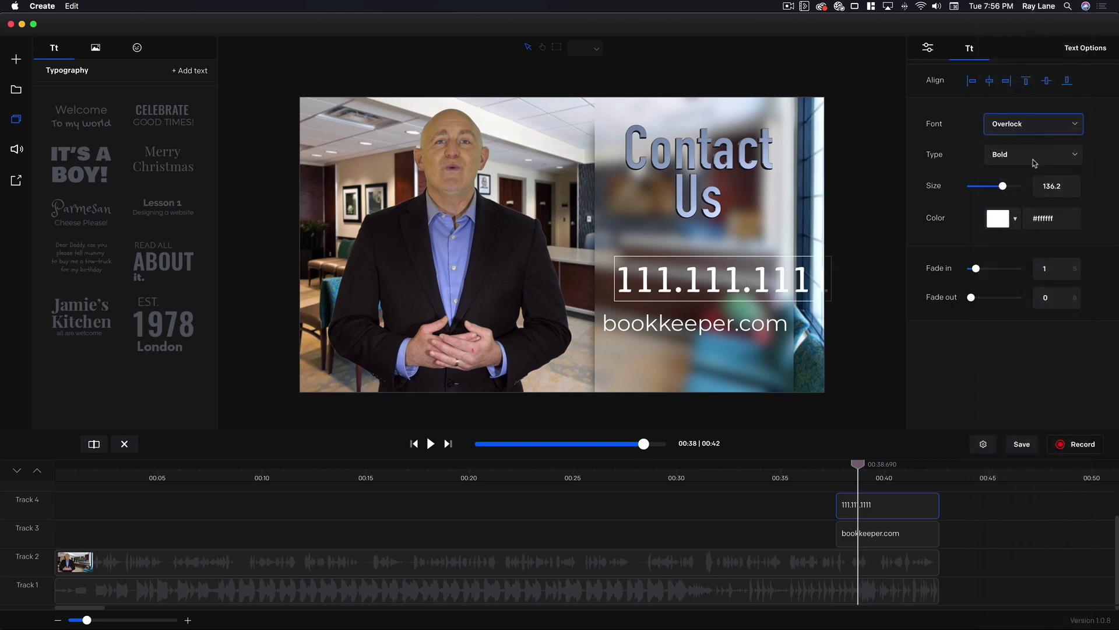
pyautogui.click(1036, 129)
pyautogui.click(1032, 96)
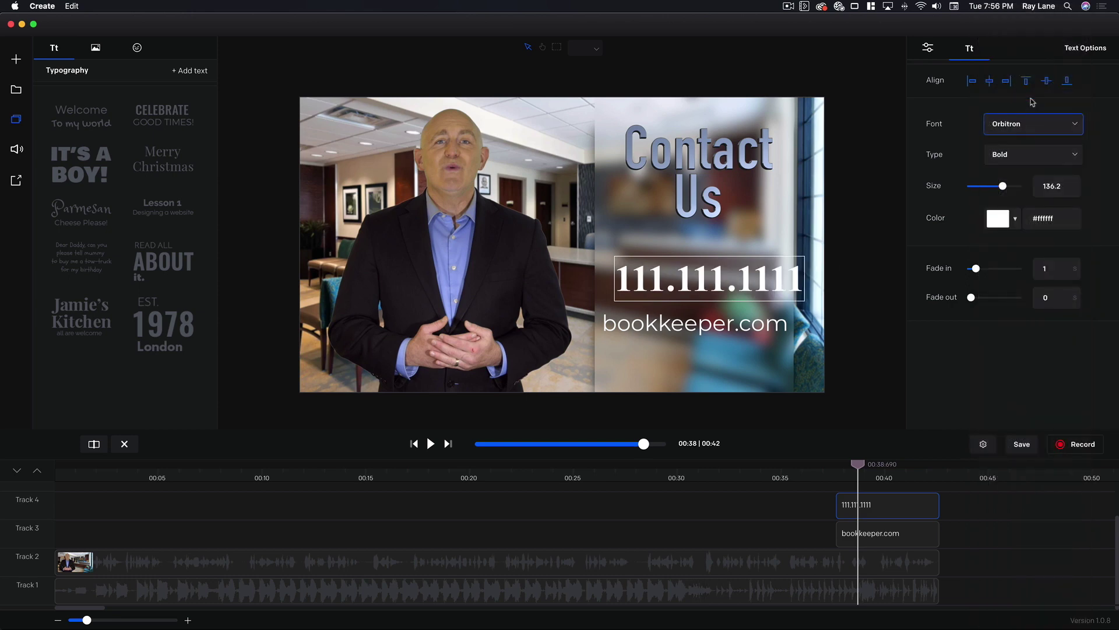
# Try the Nunito, Nobile and Muli fonts on the phone number title
pyautogui.click(1019, 125)
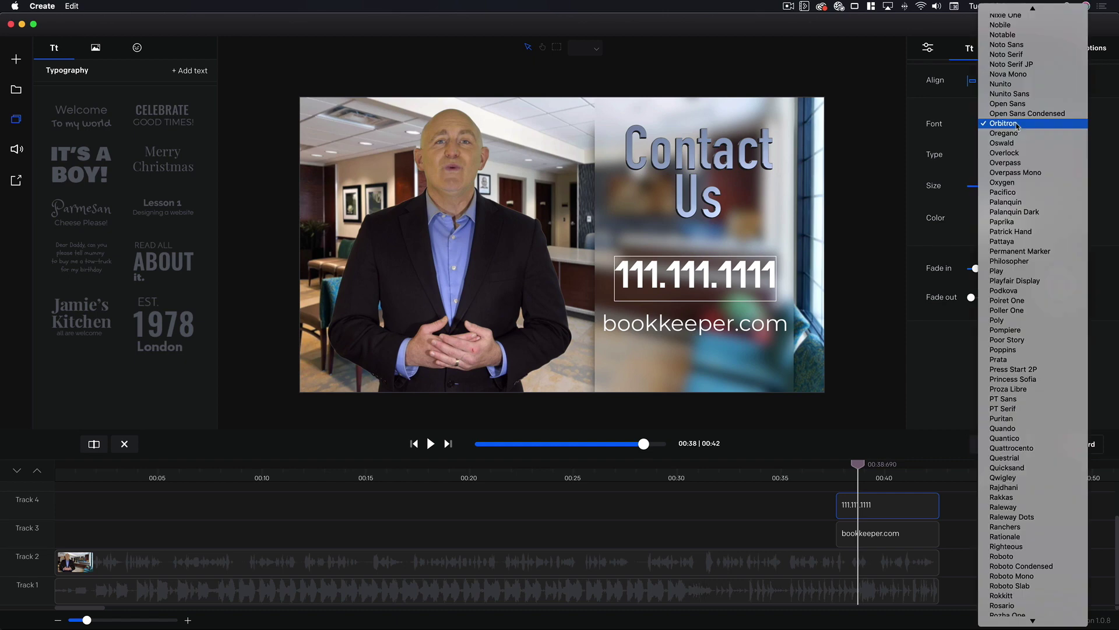
pyautogui.click(1022, 84)
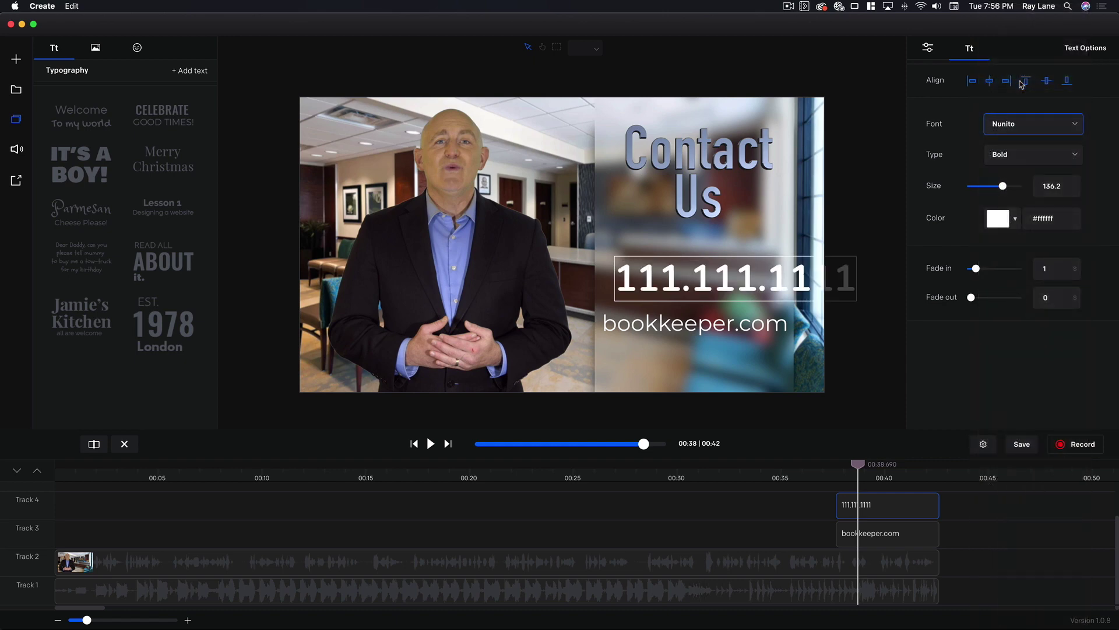
pyautogui.click(1021, 128)
pyautogui.click(1013, 66)
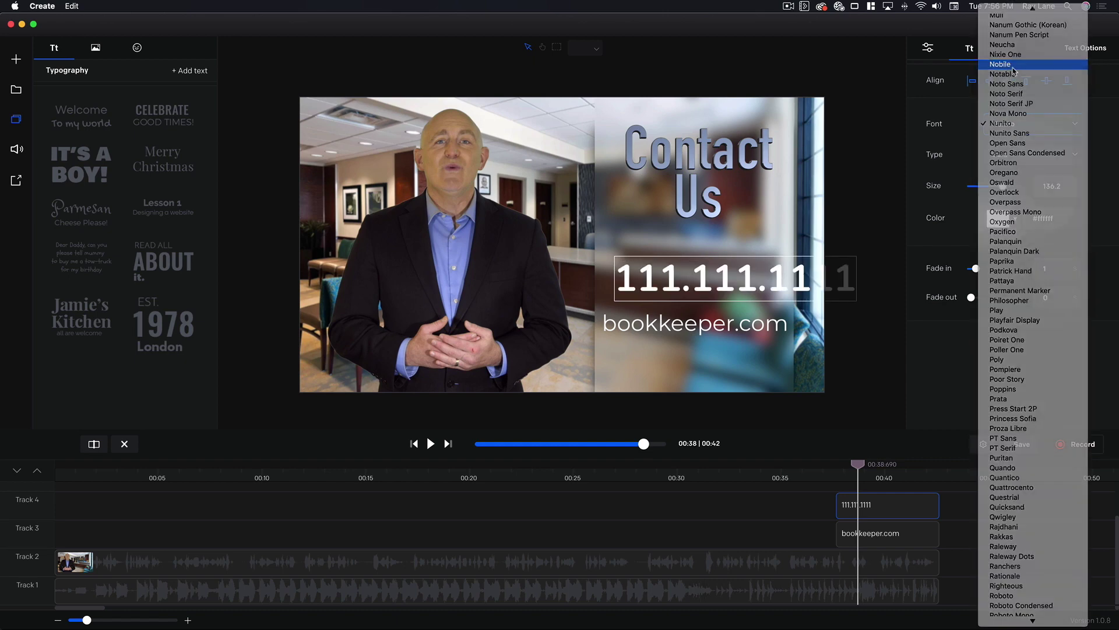
pyautogui.click(1042, 127)
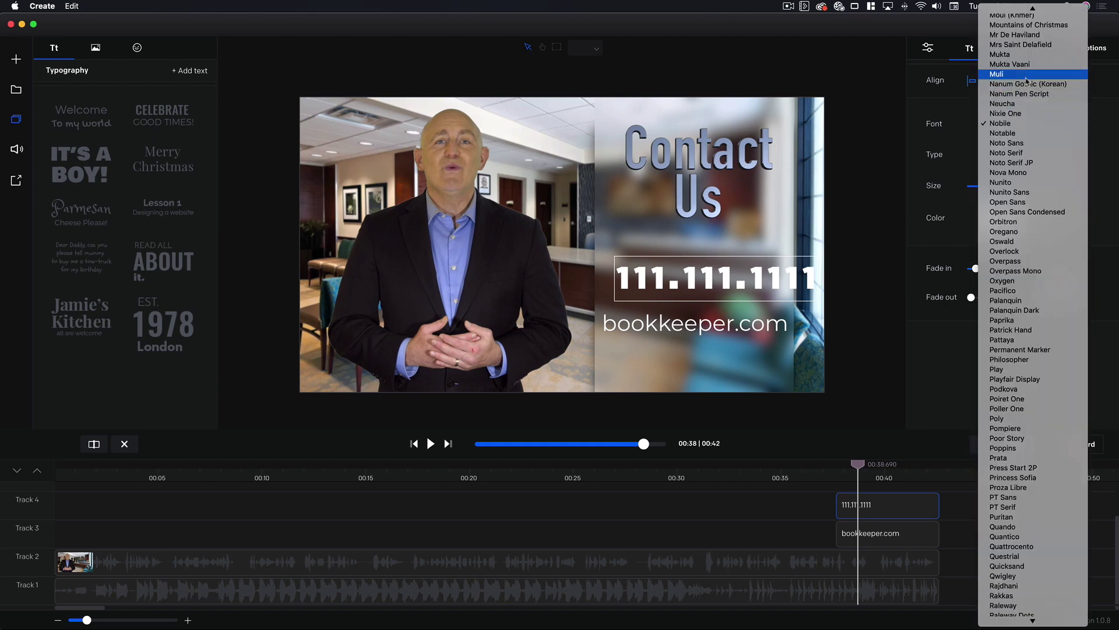
pyautogui.click(1028, 74)
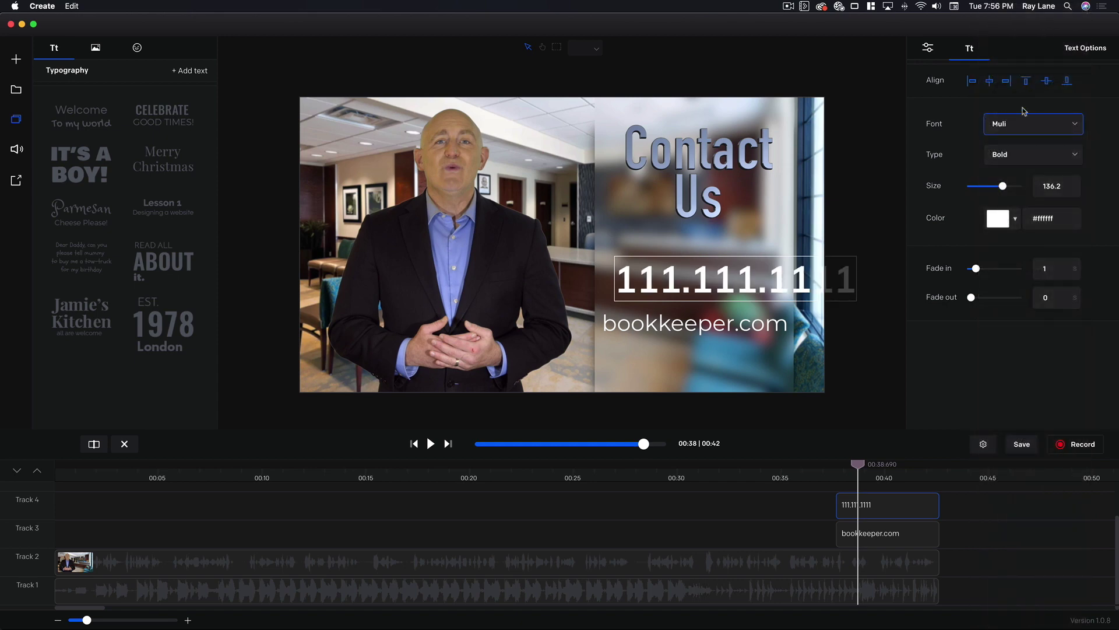
# Try the Monoton, Josefin Slab and Happy Monkey fonts on the phone number title
pyautogui.click(1024, 112)
pyautogui.click(1013, 27)
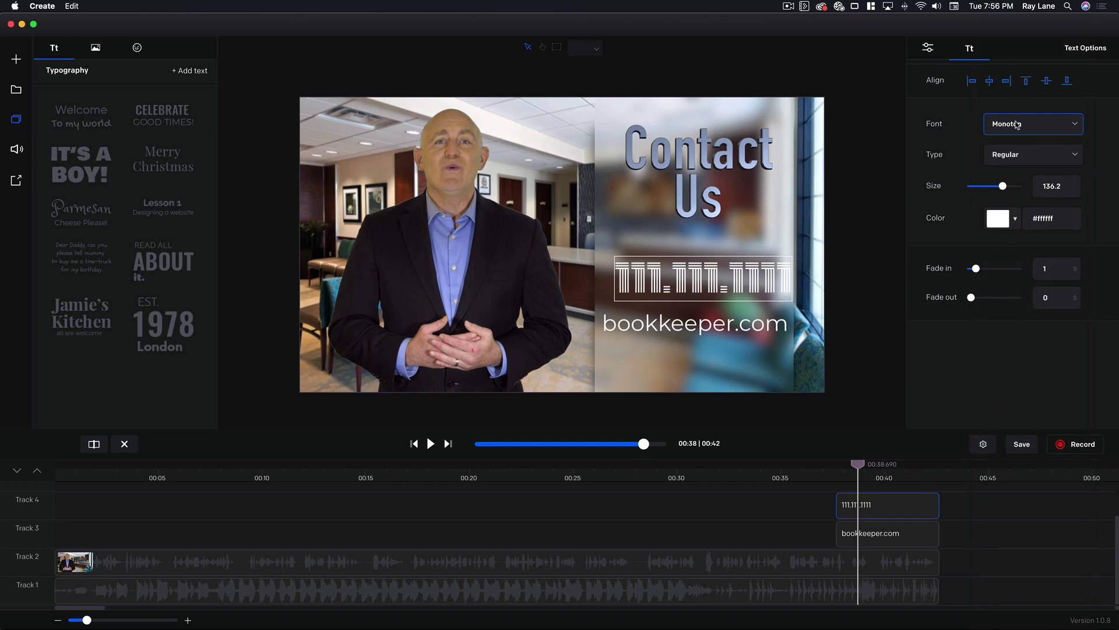
pyautogui.click(1016, 124)
pyautogui.scroll(10, 1009, 69)
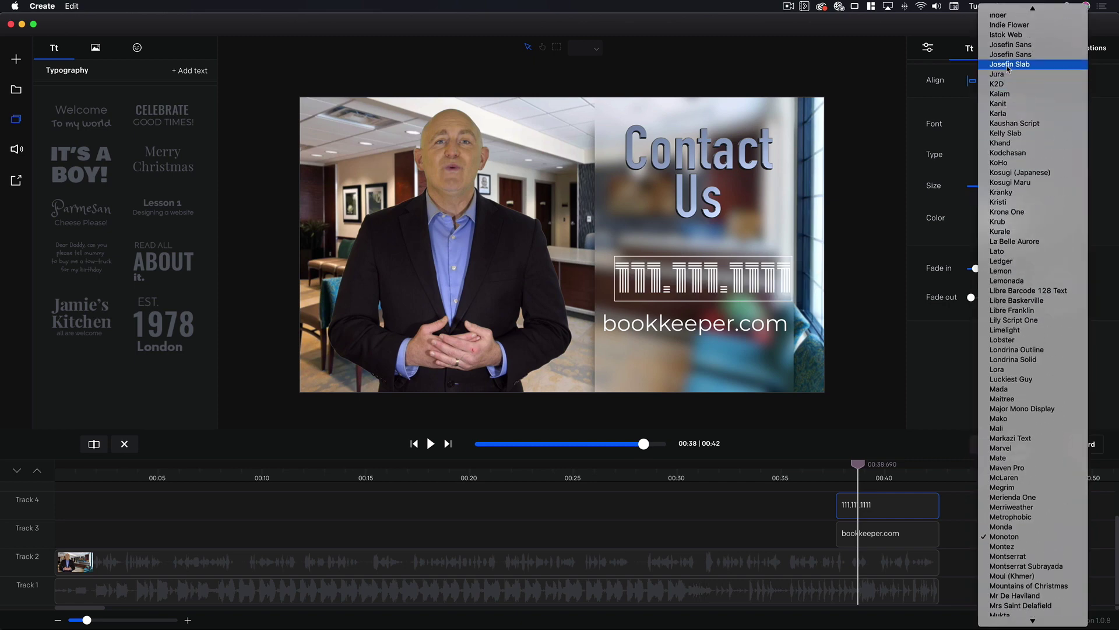
pyautogui.click(1008, 65)
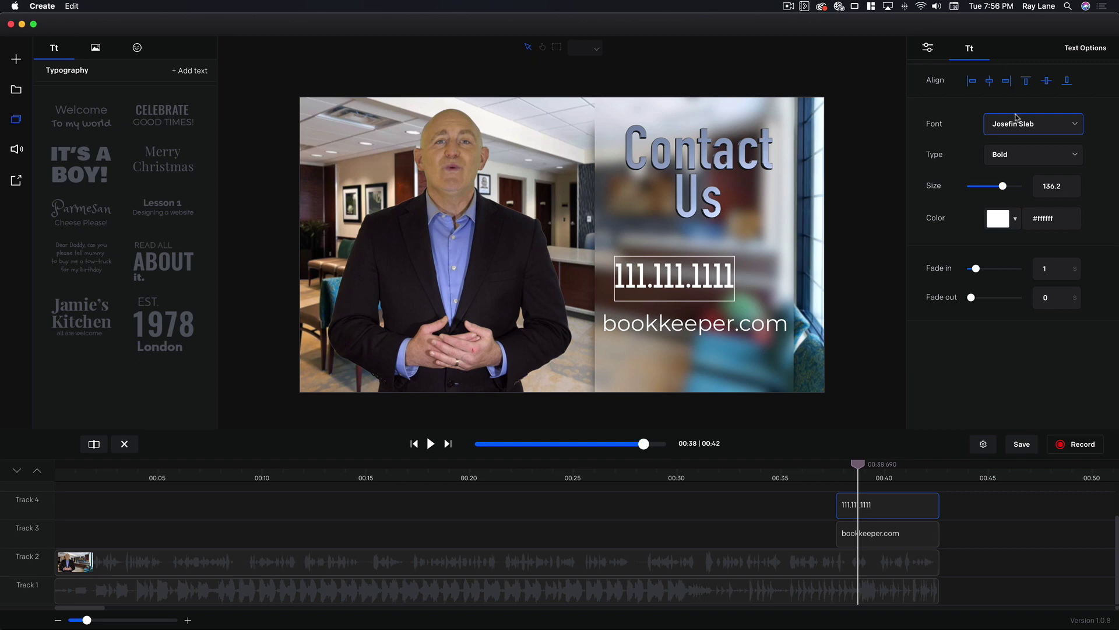
pyautogui.click(1019, 126)
pyautogui.scroll(5, 1025, 99)
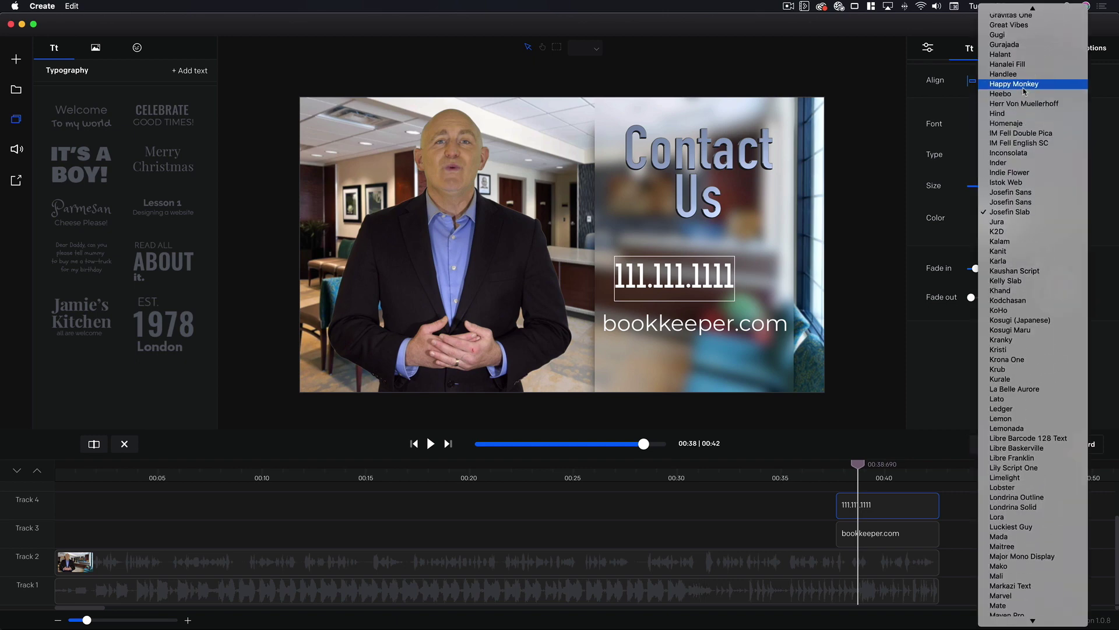
pyautogui.click(1026, 85)
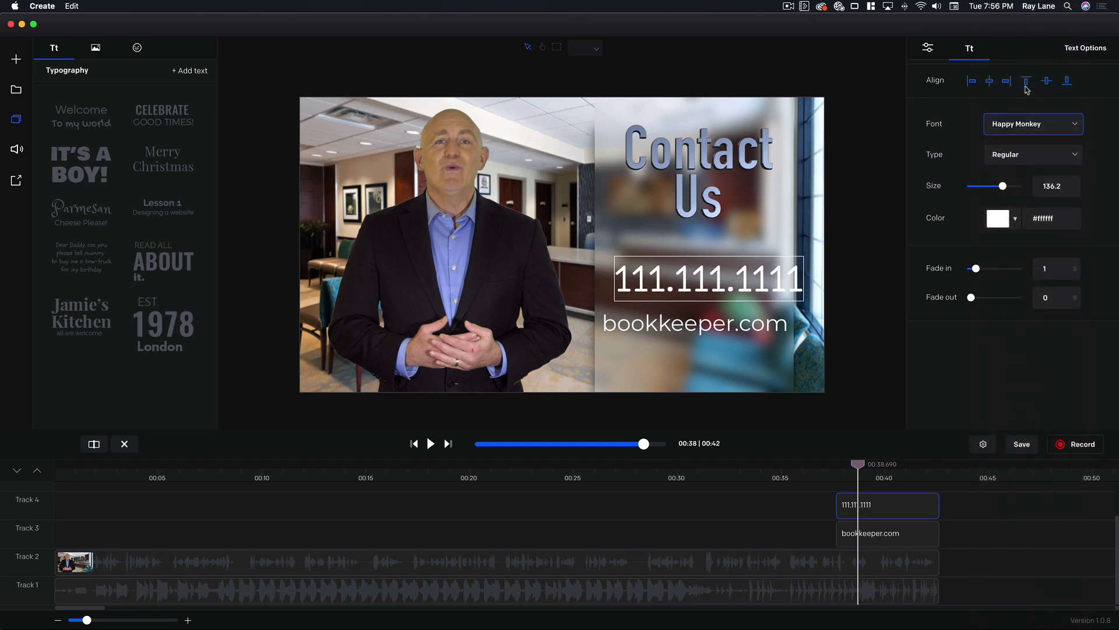
# Set the phone number title's font to Dosis
pyautogui.click(1023, 121)
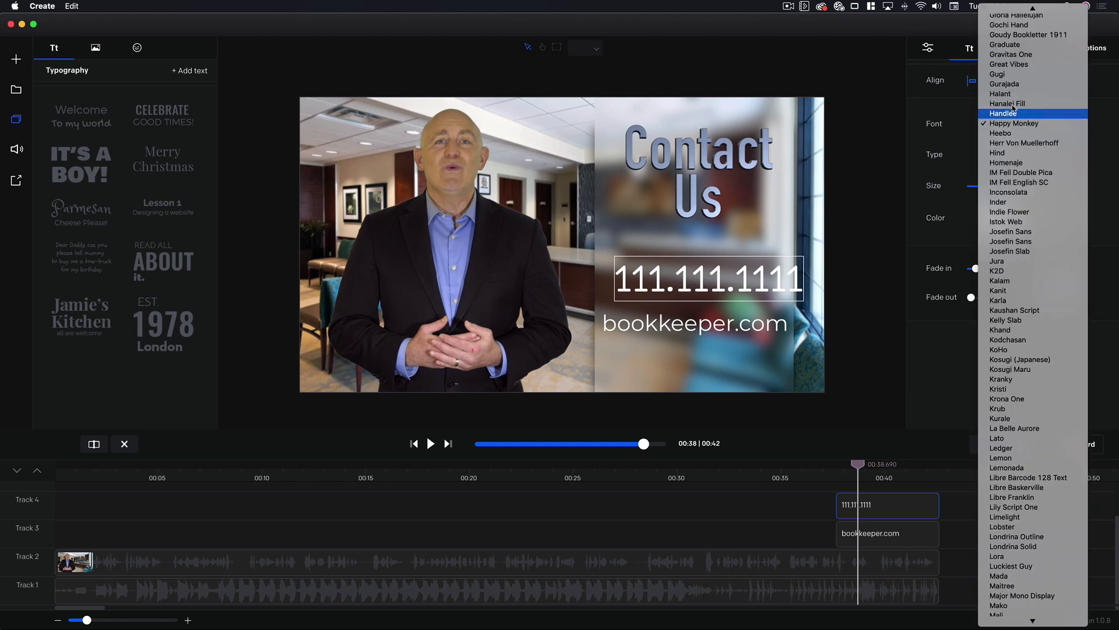
pyautogui.scroll(5, 1012, 104)
pyautogui.scroll(4, 1012, 102)
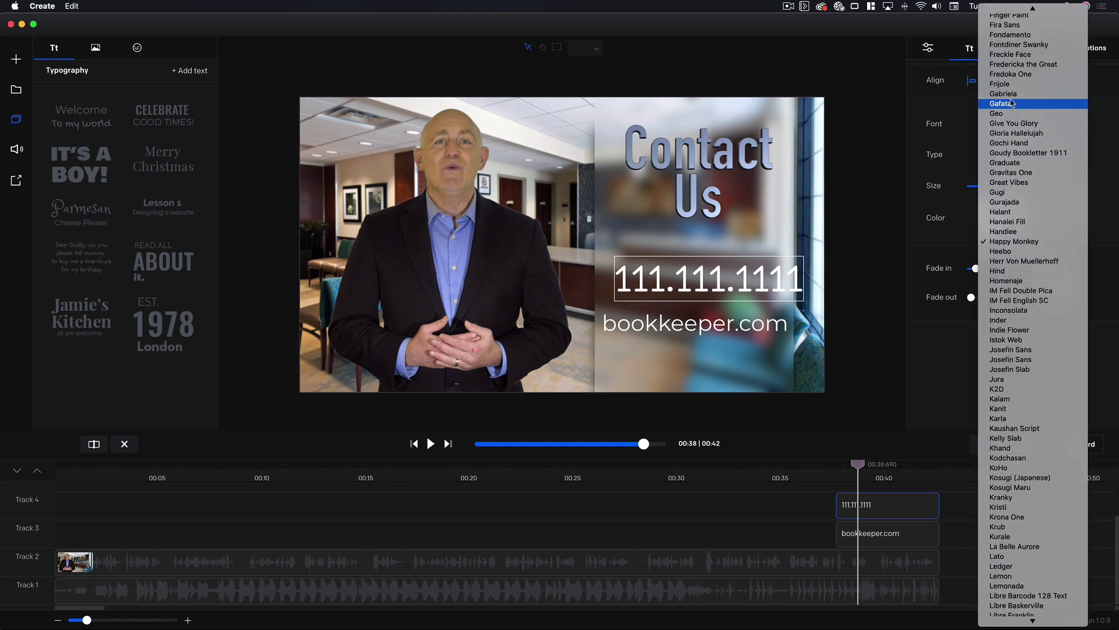
pyautogui.scroll(5, 1012, 87)
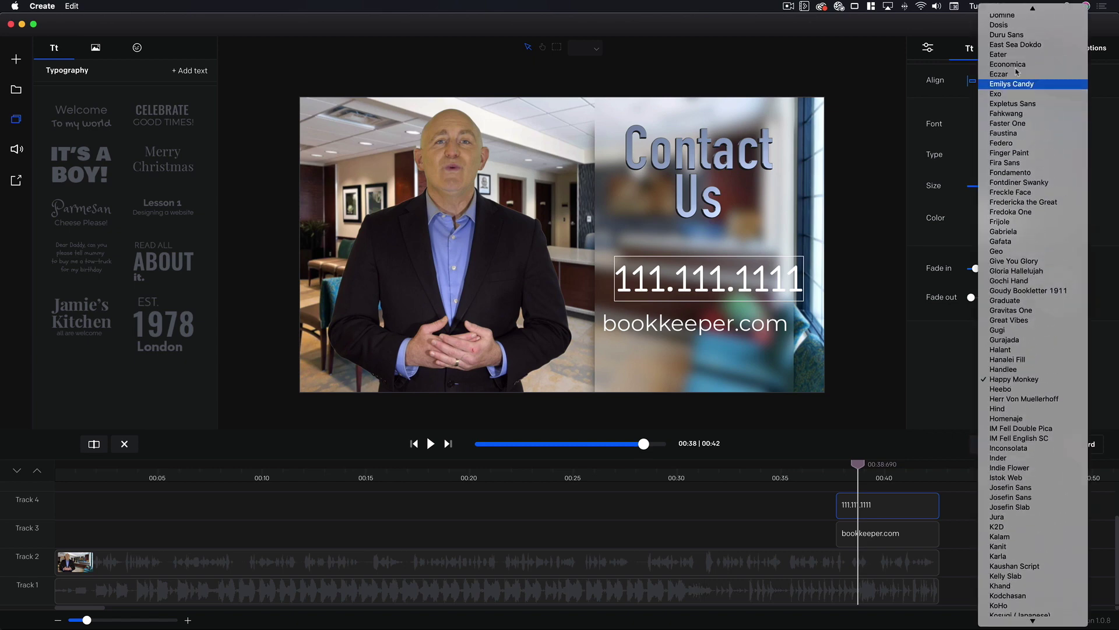
pyautogui.click(1012, 28)
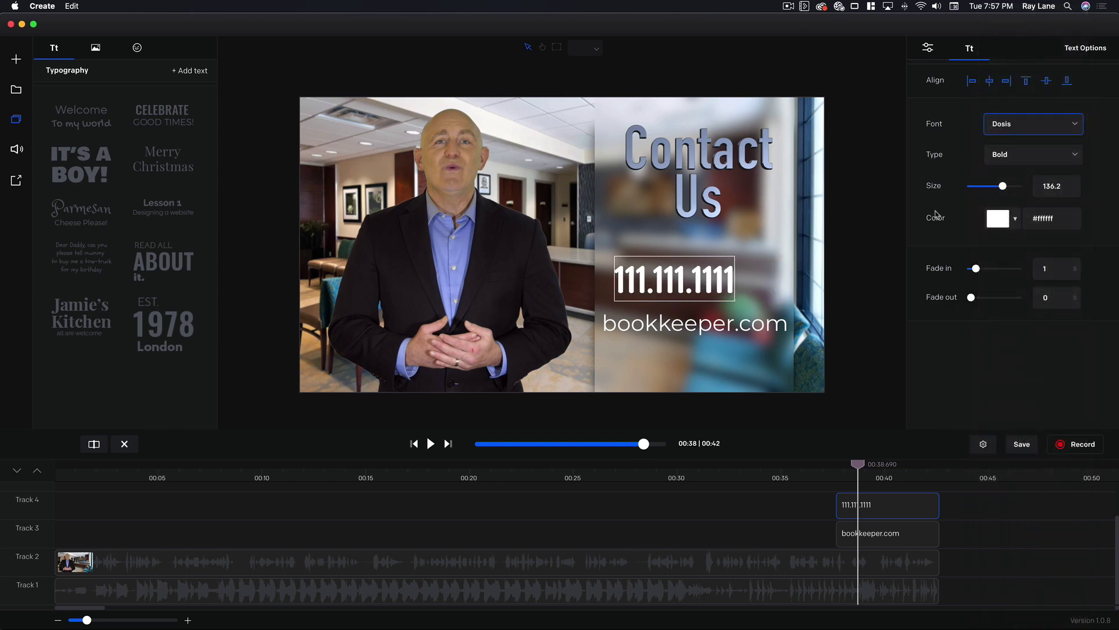
# Centre the phone number title under the Contact Us heading and move the bookkeeper.com title slightly up beneath it
pyautogui.moveTo(699, 284); pyautogui.dragTo(720, 279)
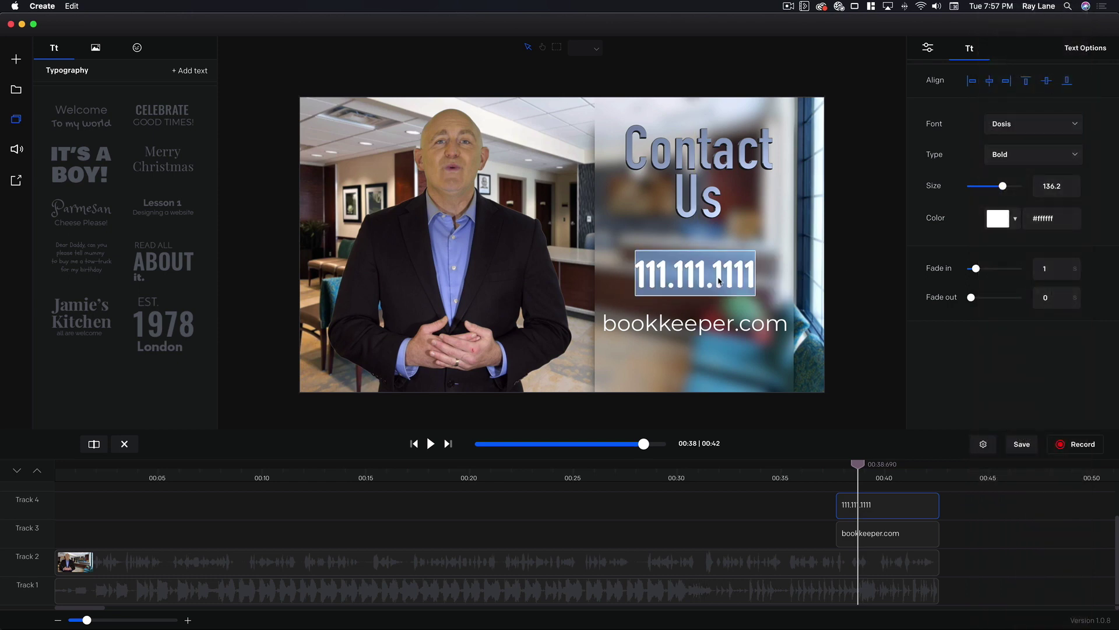
pyautogui.click(714, 324)
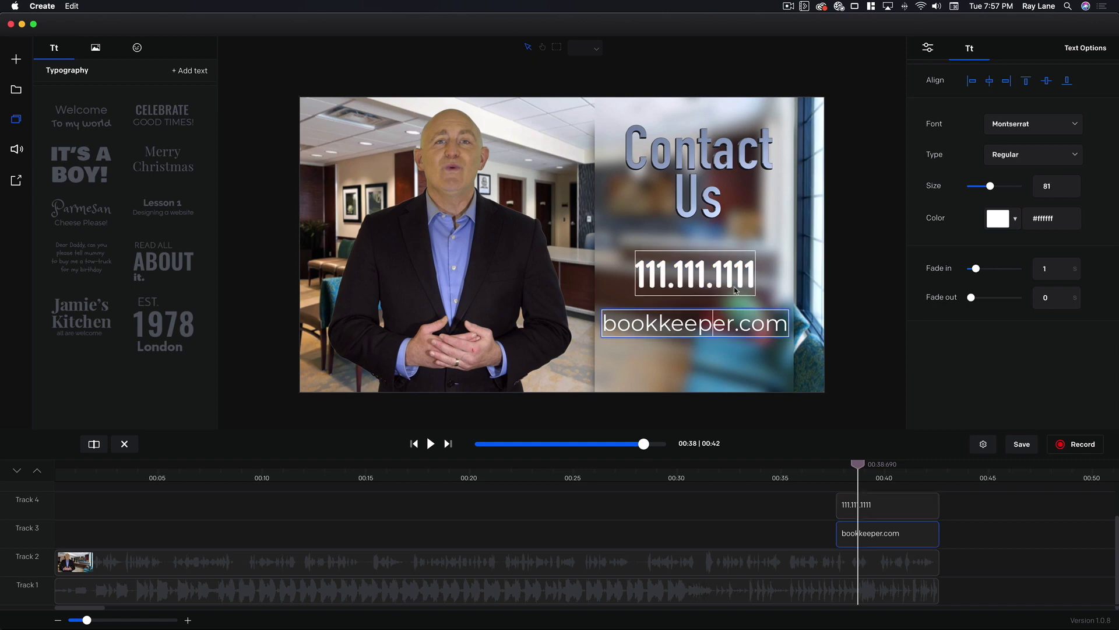
pyautogui.moveTo(712, 314); pyautogui.dragTo(712, 308)
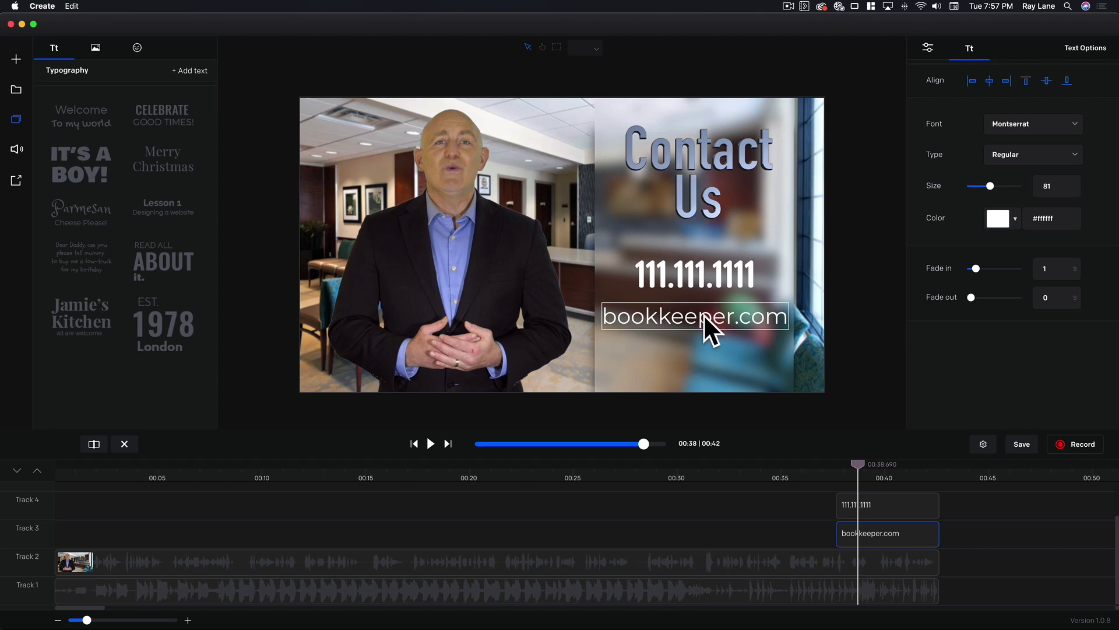
pyautogui.doubleClick(708, 322)
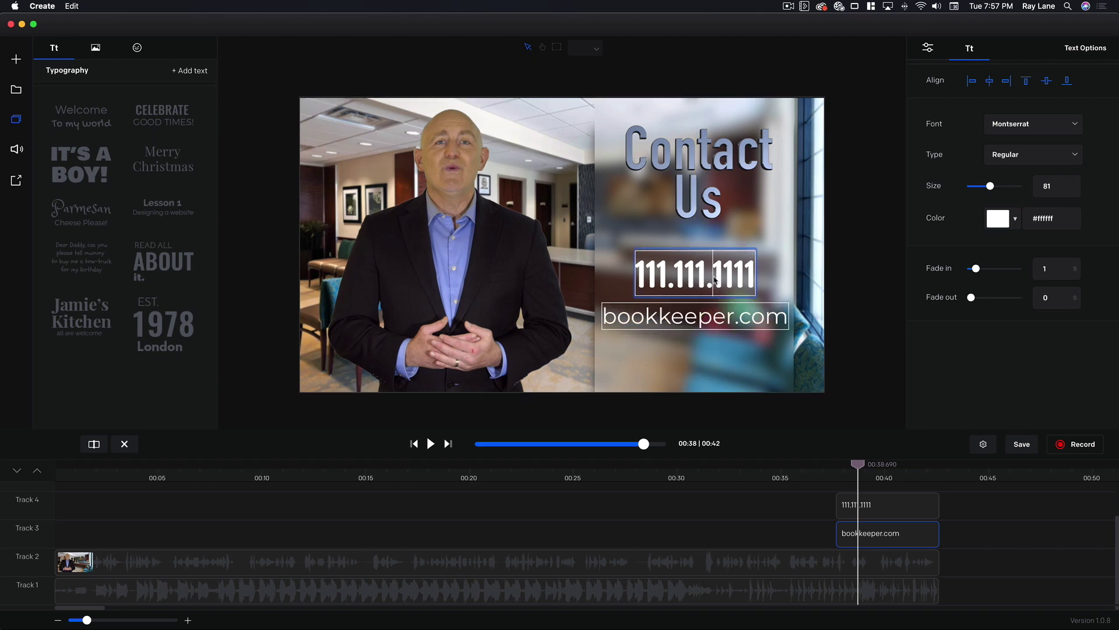
# Try the Regular type on the phone number title and return it to Bold
pyautogui.click(695, 273)
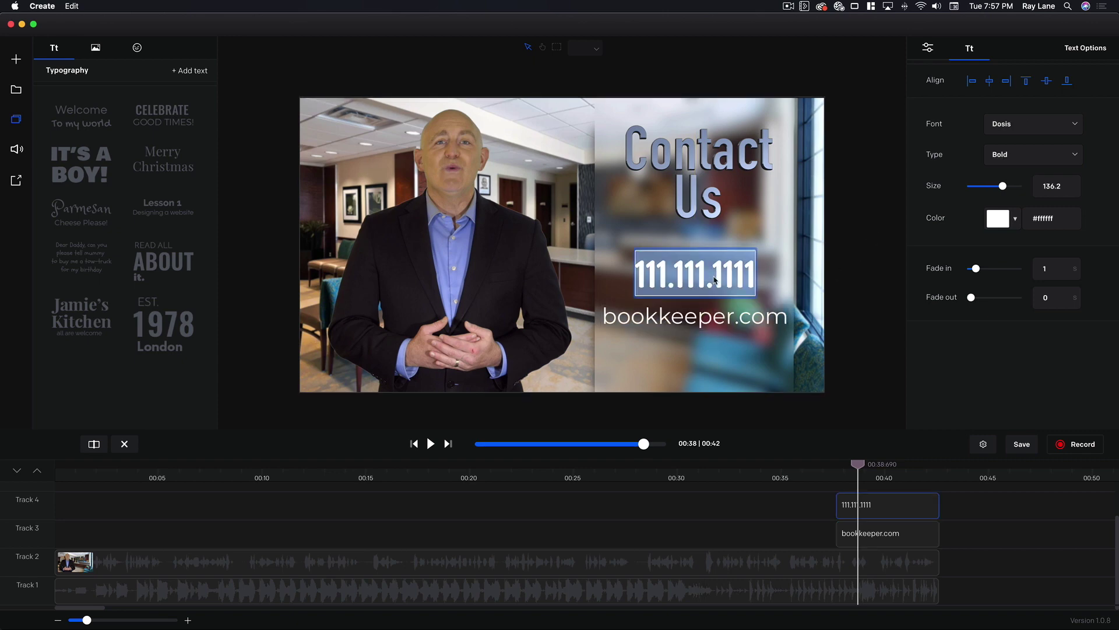
pyautogui.click(1009, 159)
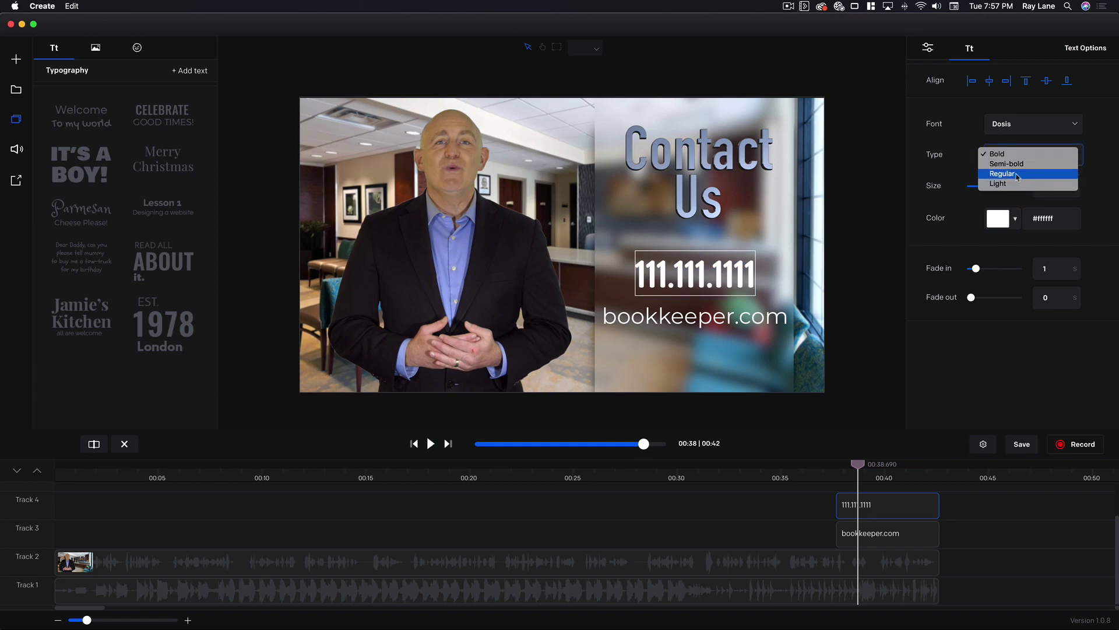
pyautogui.click(1011, 175)
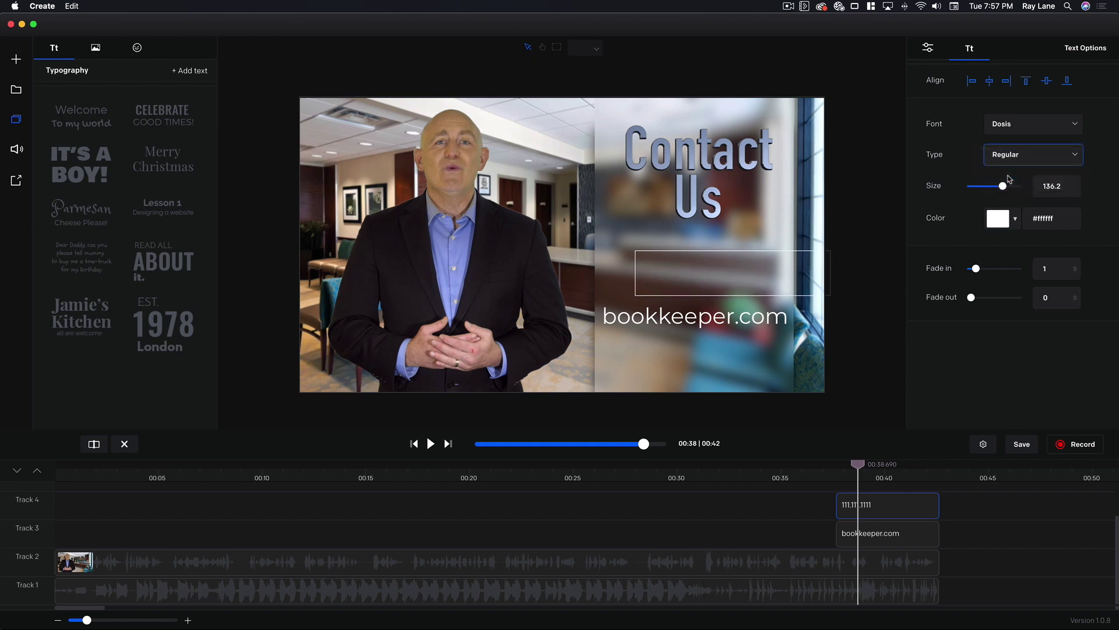
pyautogui.click(1017, 156)
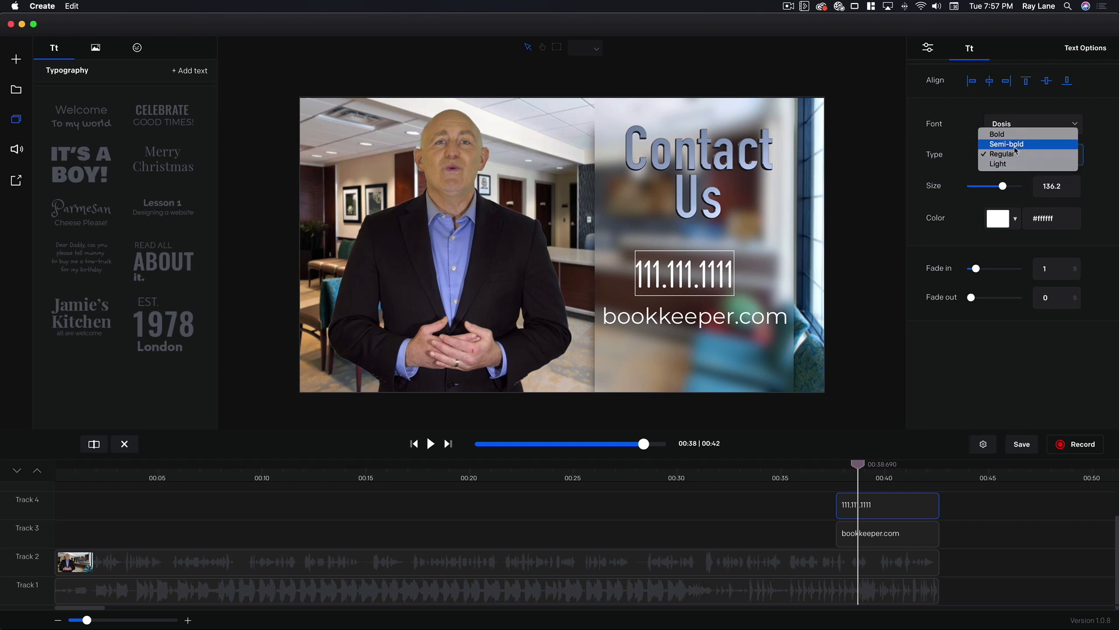
pyautogui.click(1017, 138)
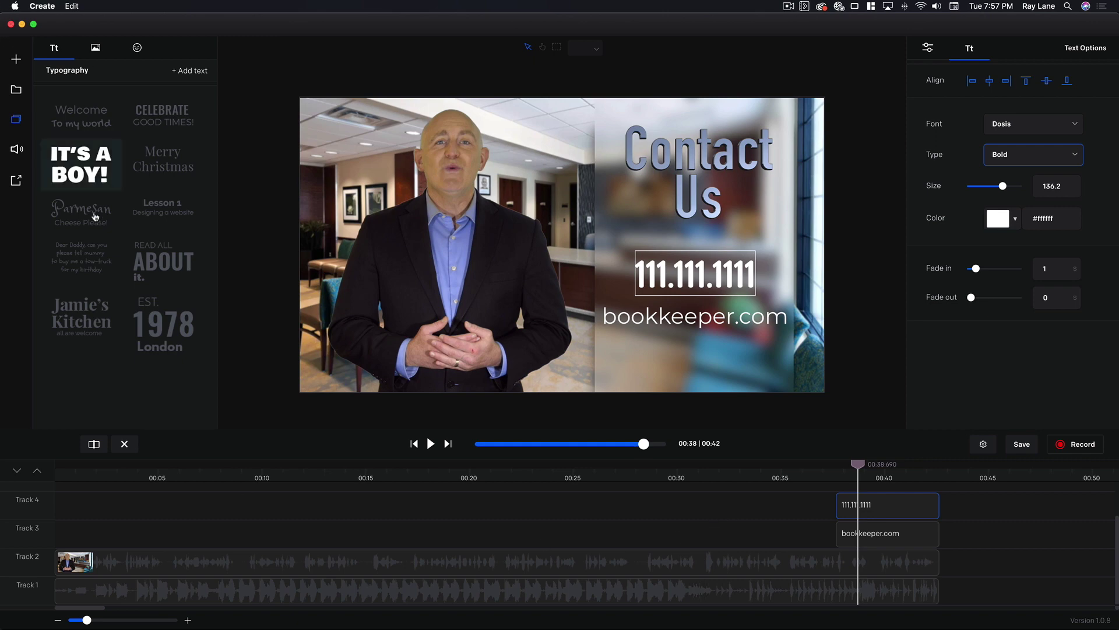
# Open the video publishing options and the save location dialog, and cancel without saving
pyautogui.click(16, 180)
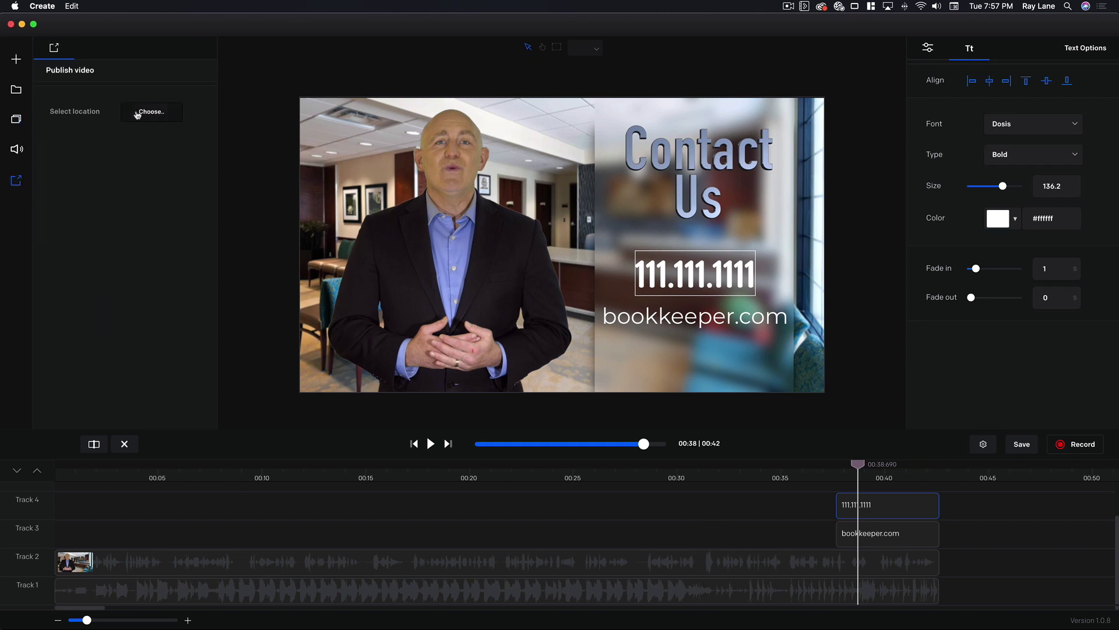
pyautogui.click(182, 119)
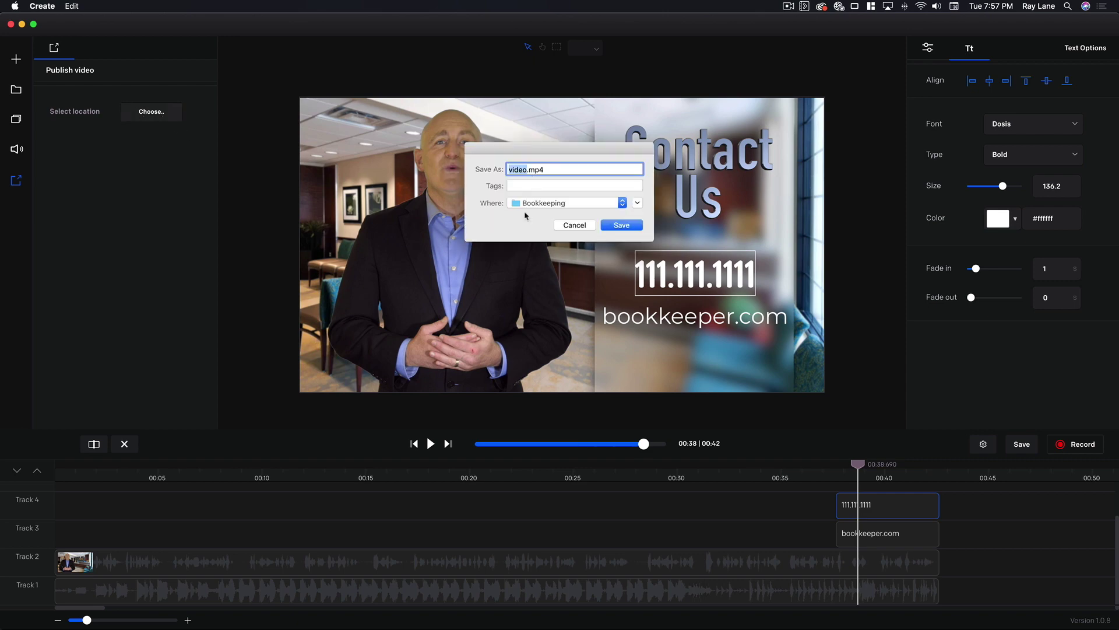
pyautogui.click(574, 225)
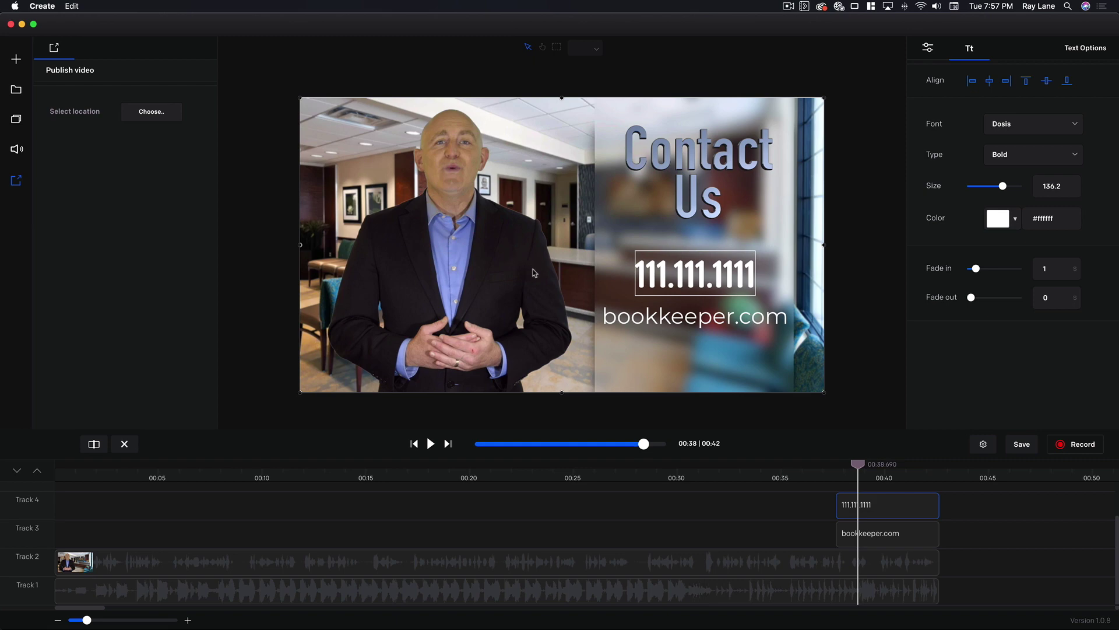
# Preview the frames at about 00:06.6 and 00:40.4, leaving the playhead over the contact titles
pyautogui.click(234, 300)
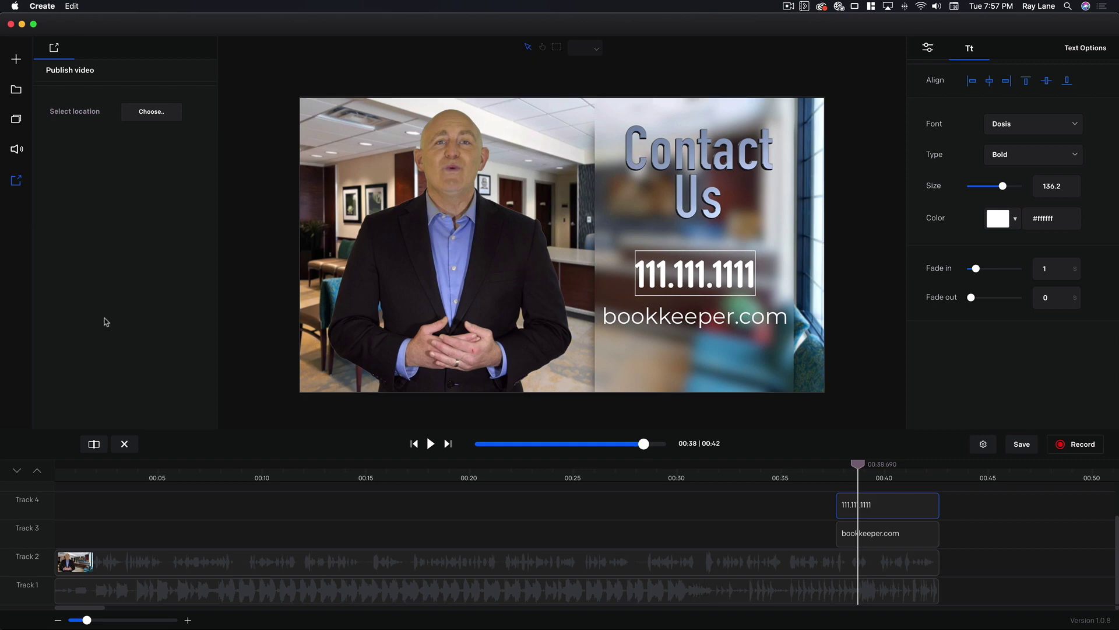
pyautogui.click(190, 476)
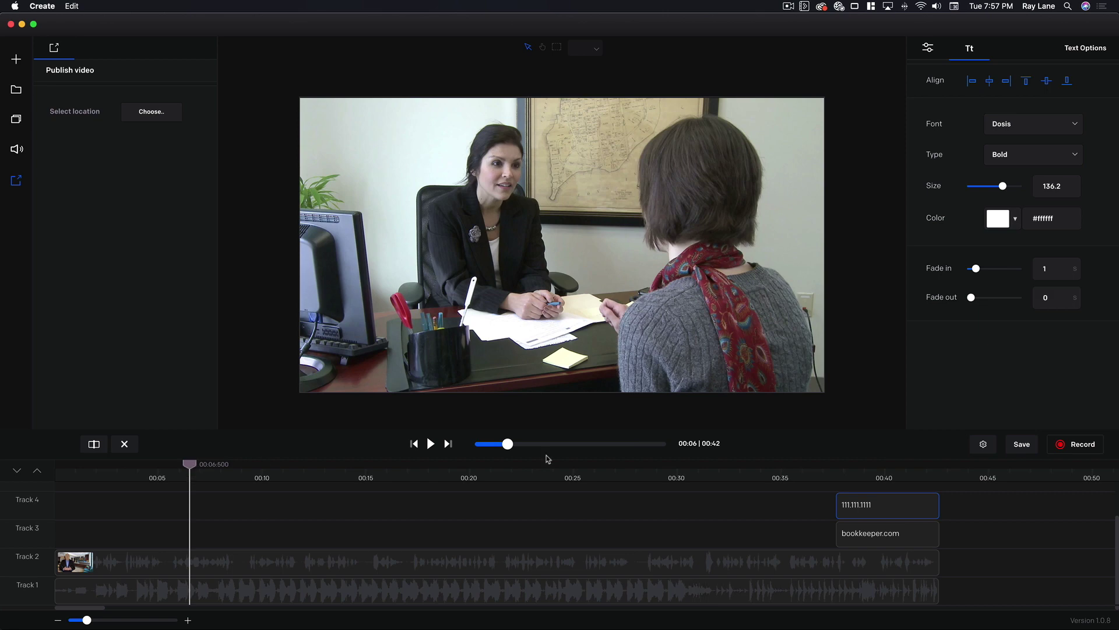
pyautogui.click(893, 474)
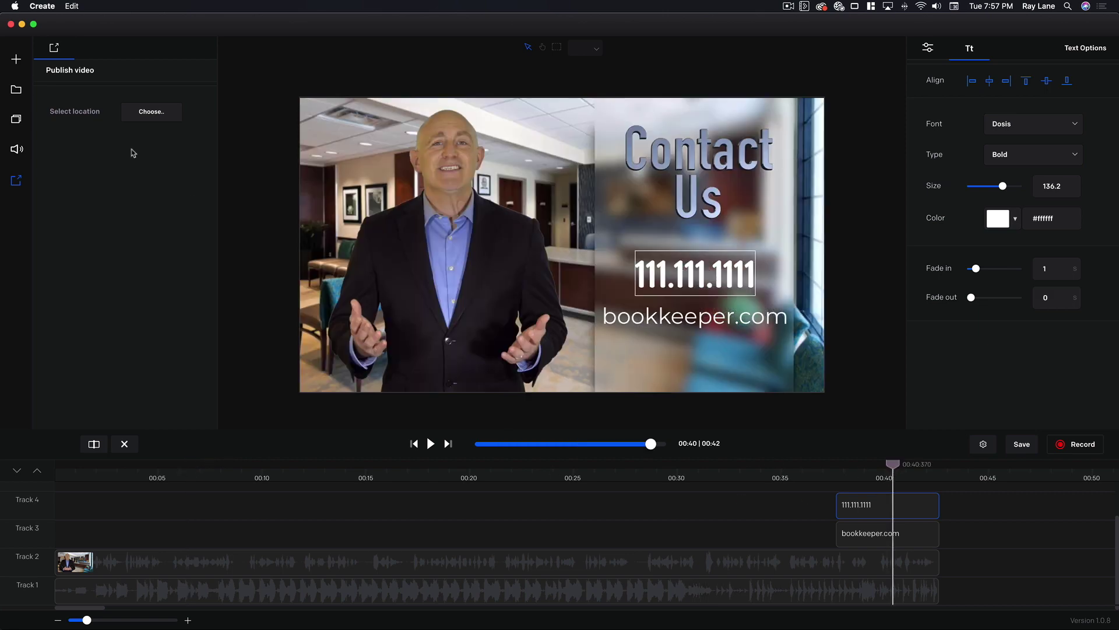
# Open the image library, switch it from Images to Icons, and browse to the Visa icon near the end
pyautogui.click(15, 123)
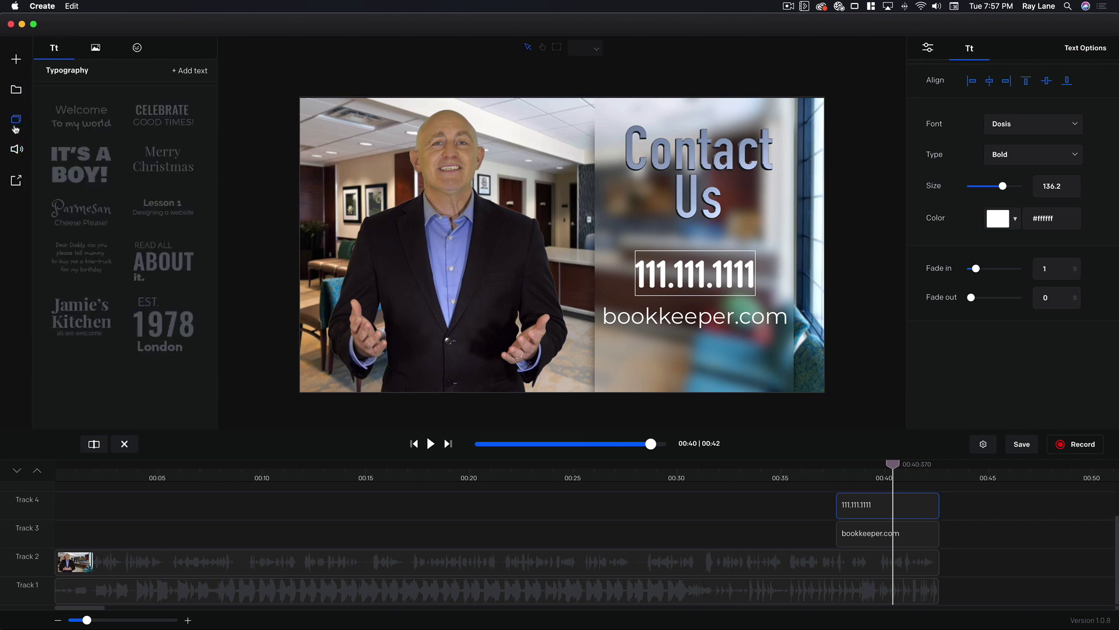
pyautogui.click(96, 48)
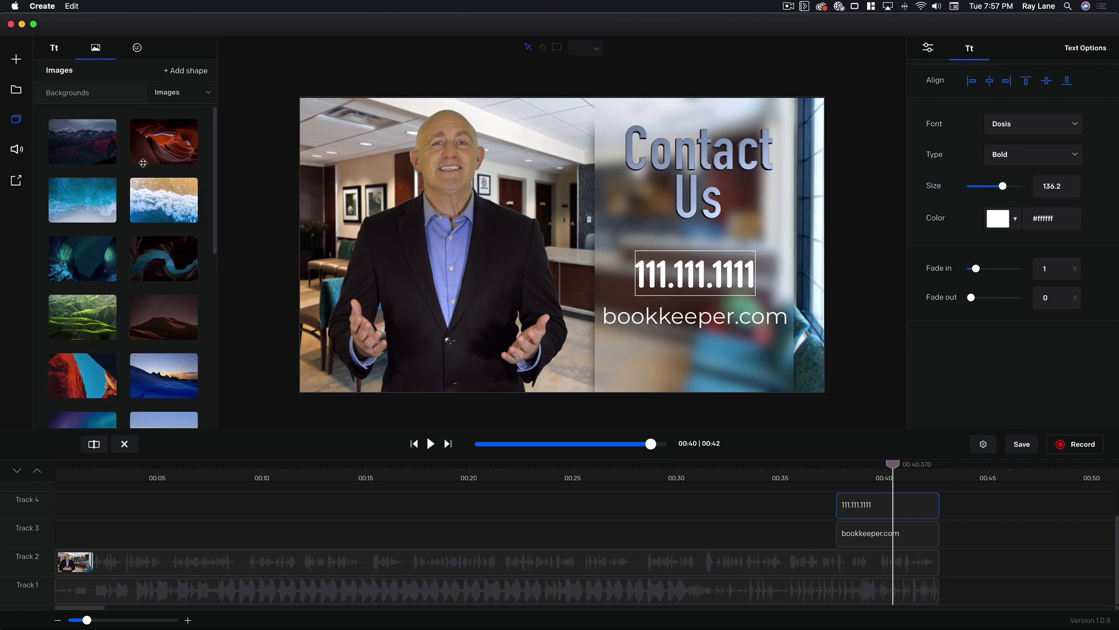
pyautogui.click(208, 100)
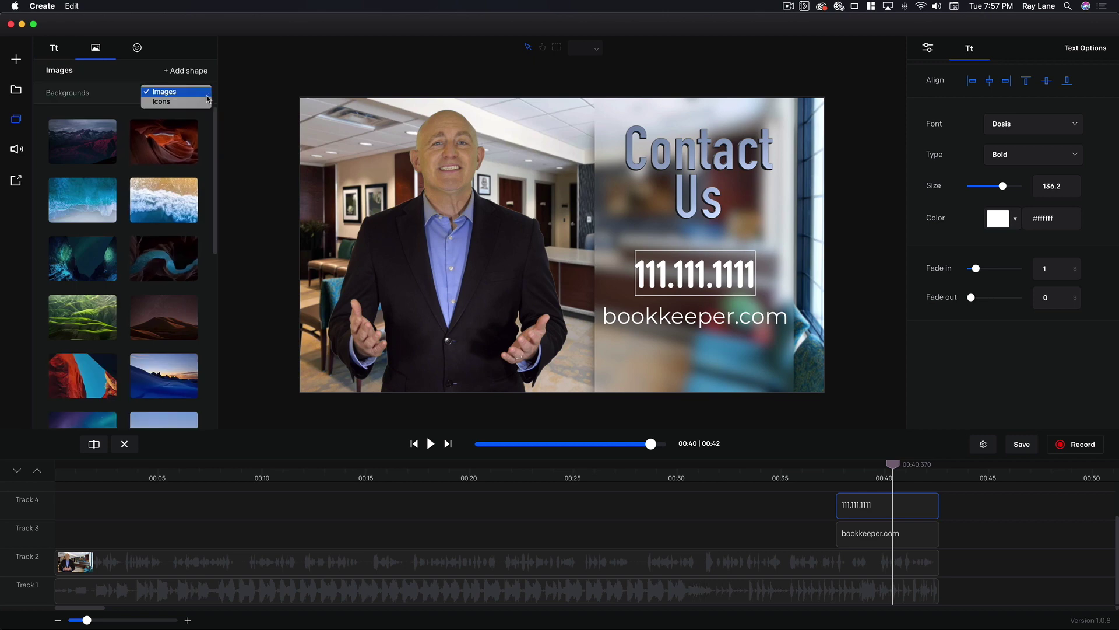
pyautogui.click(192, 101)
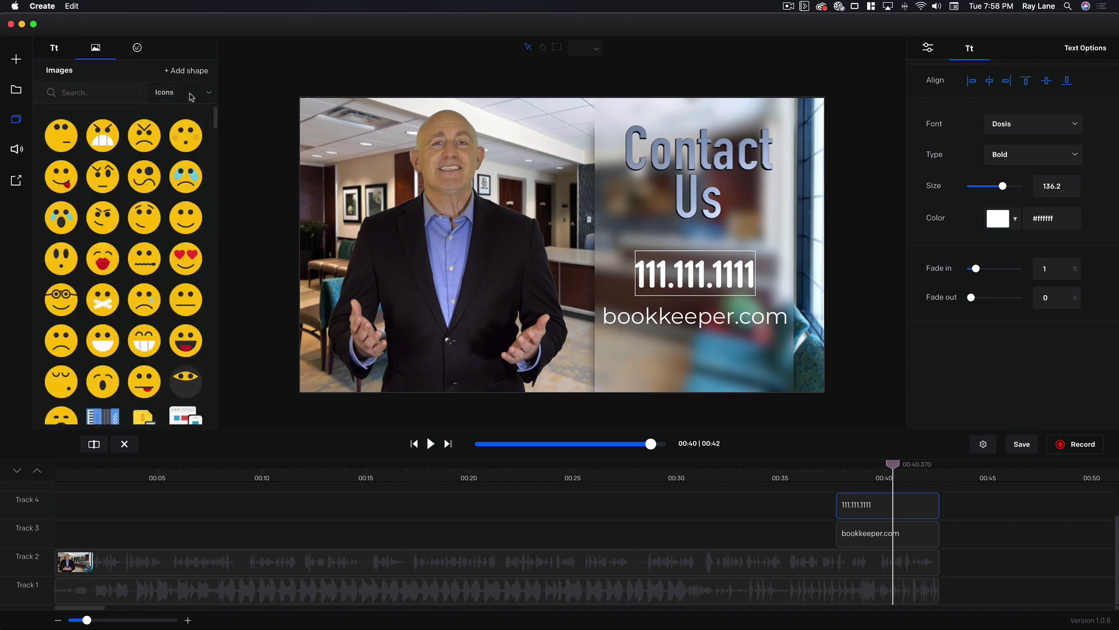
pyautogui.moveTo(216, 123); pyautogui.dragTo(224, 435)
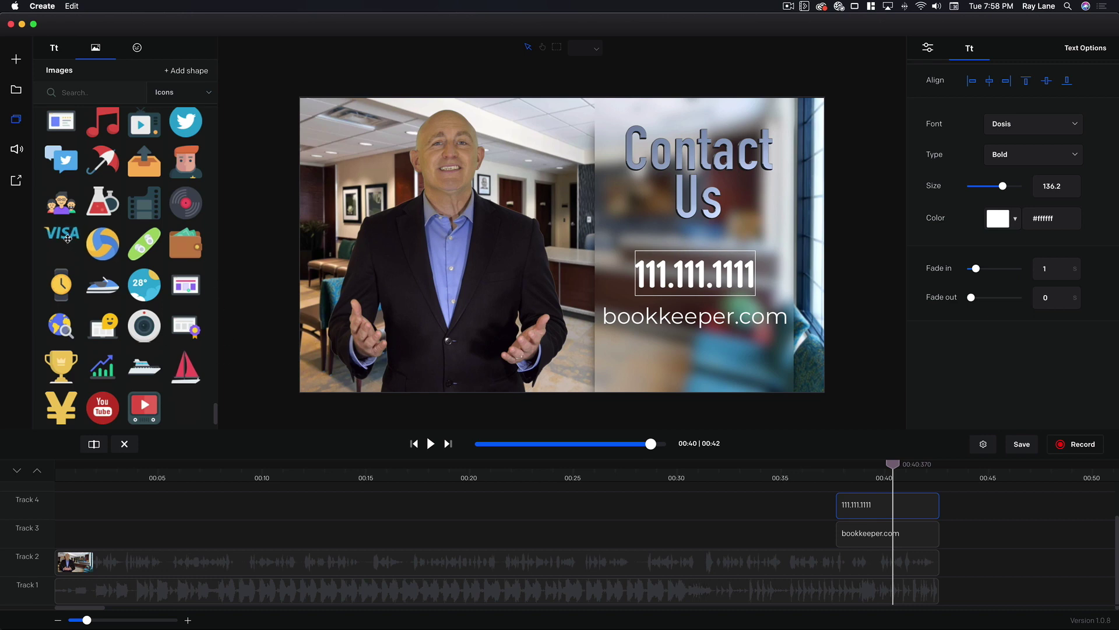
# Add the Visa icon on Track 5, starting together with the contact titles, and place it below bookkeeper.com on the canvas
pyautogui.moveTo(67, 238); pyautogui.dragTo(863, 489)
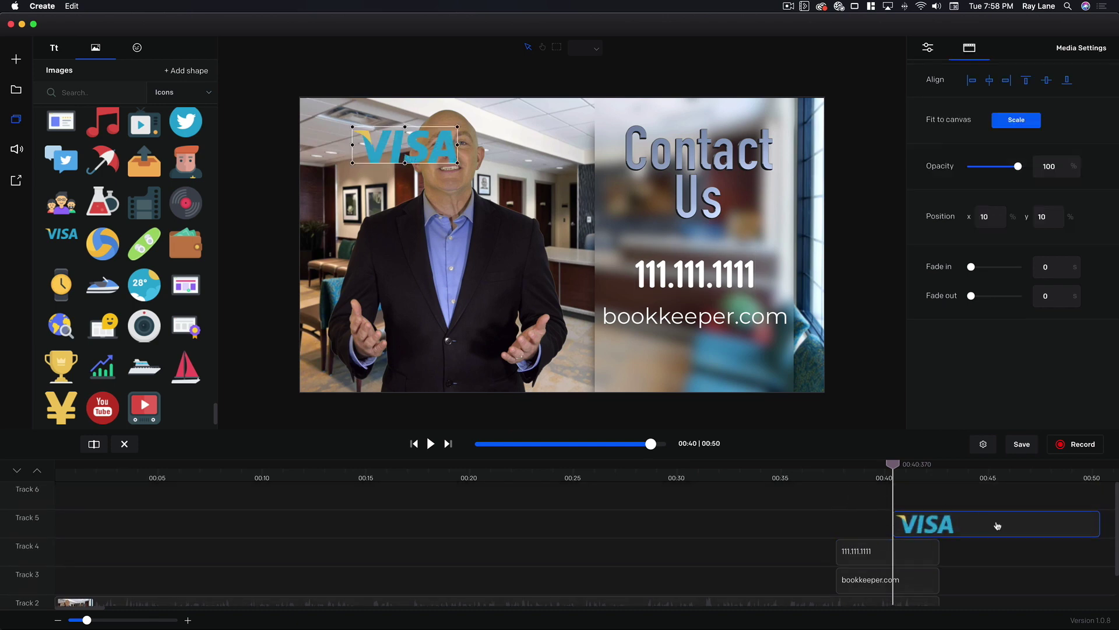
pyautogui.moveTo(997, 526); pyautogui.dragTo(940, 526)
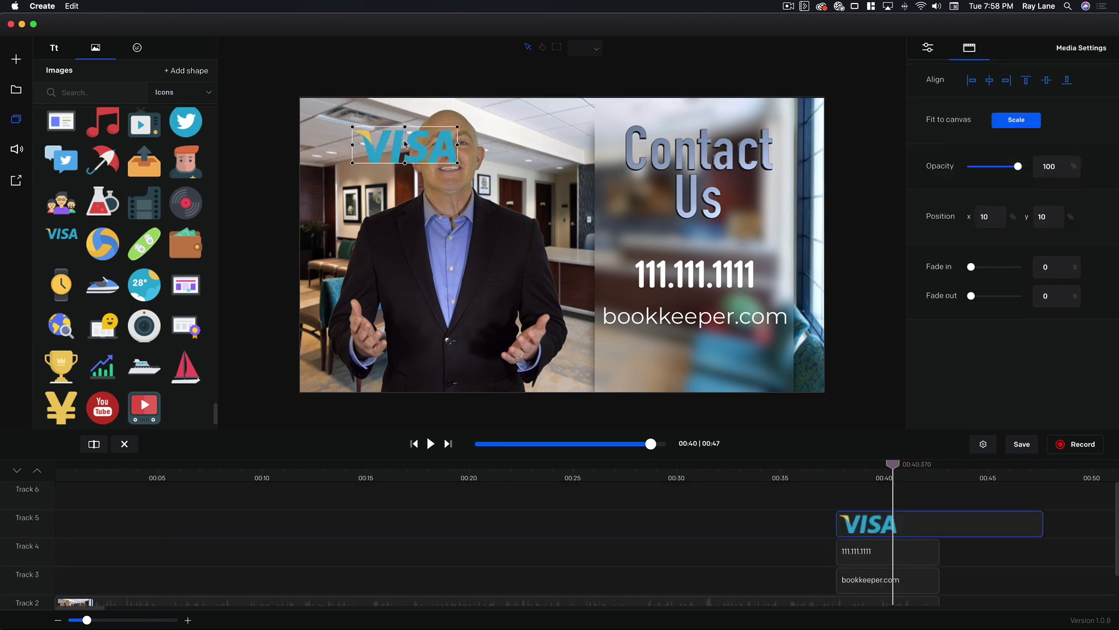
pyautogui.moveTo(405, 143); pyautogui.dragTo(704, 367)
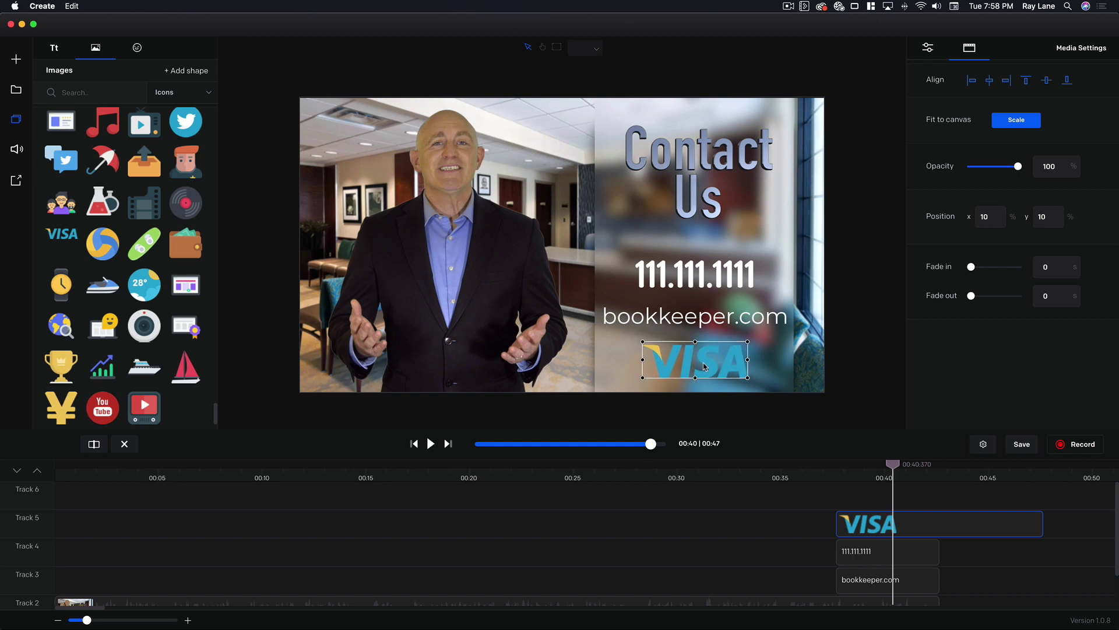
# Set the Visa icon's fade in to 1 second and trim its clip to end with the contact titles
pyautogui.scroll(3, 717, 350)
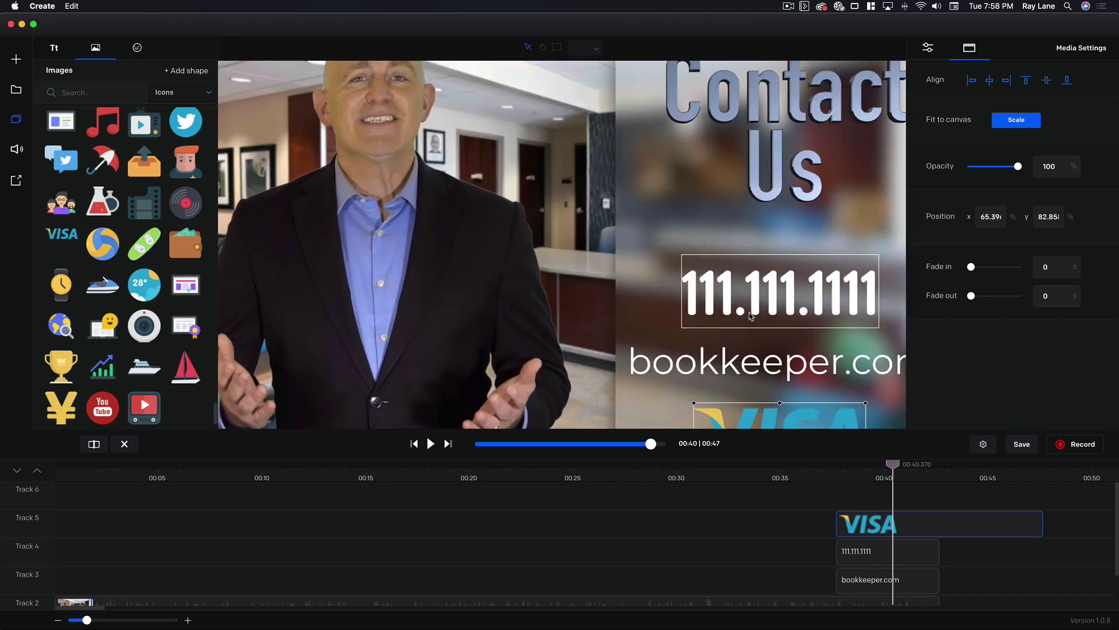
pyautogui.scroll(-3, 751, 317)
pyautogui.scroll(-2, 750, 316)
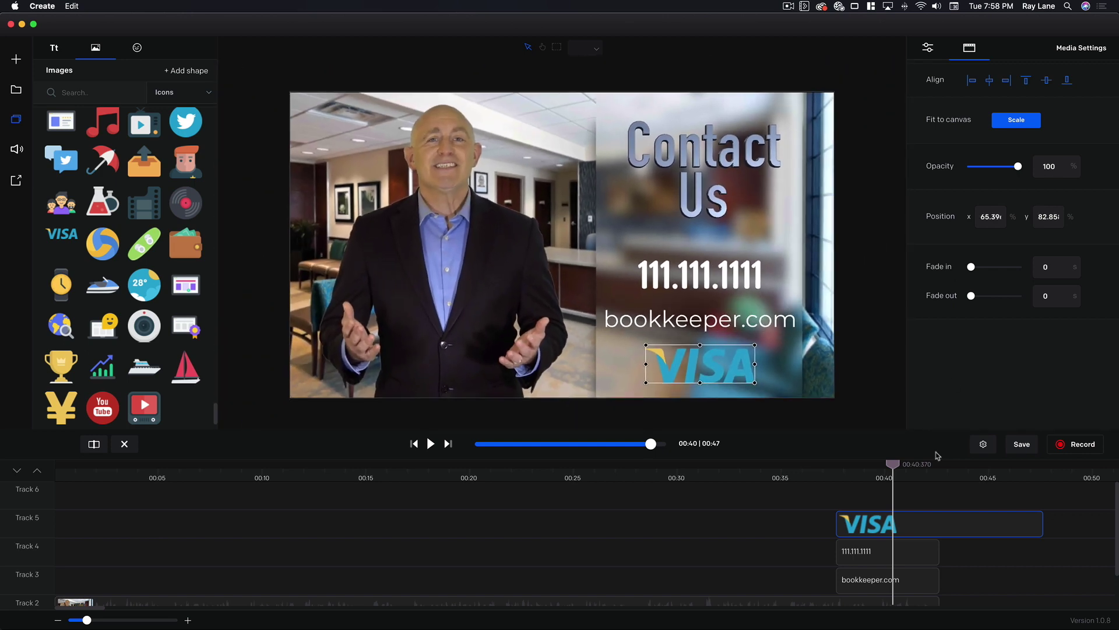
pyautogui.click(1045, 266)
pyautogui.write('1')
pyautogui.moveTo(1042, 524); pyautogui.dragTo(940, 540)
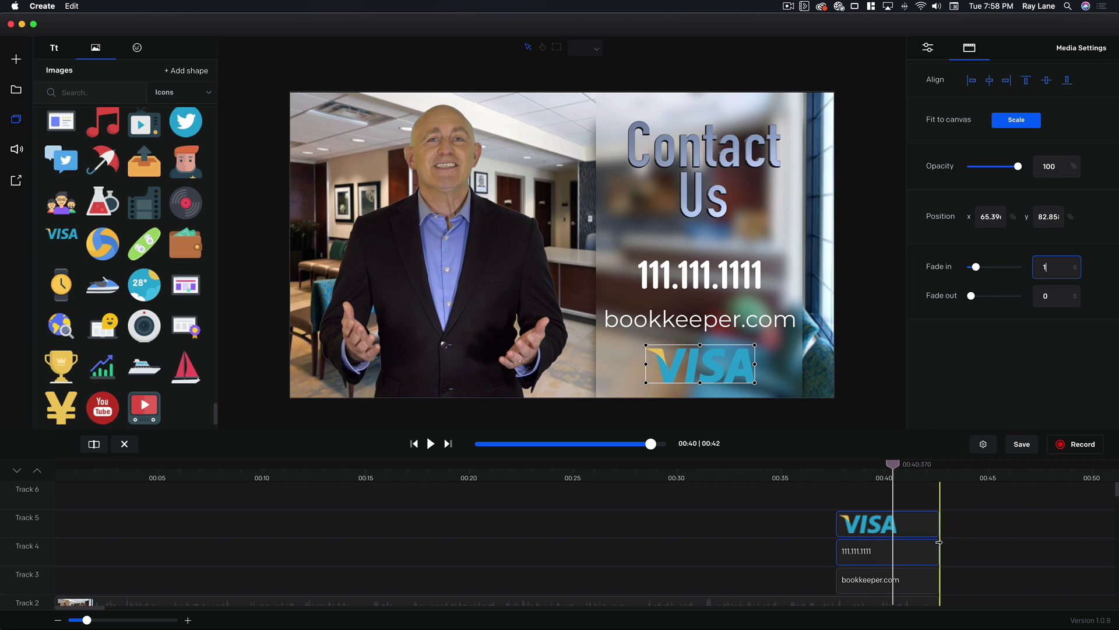
# Preview the contact titles and Visa icon fading in from about 00:36.5, and delete the Visa icon from Track 5
pyautogui.click(811, 472)
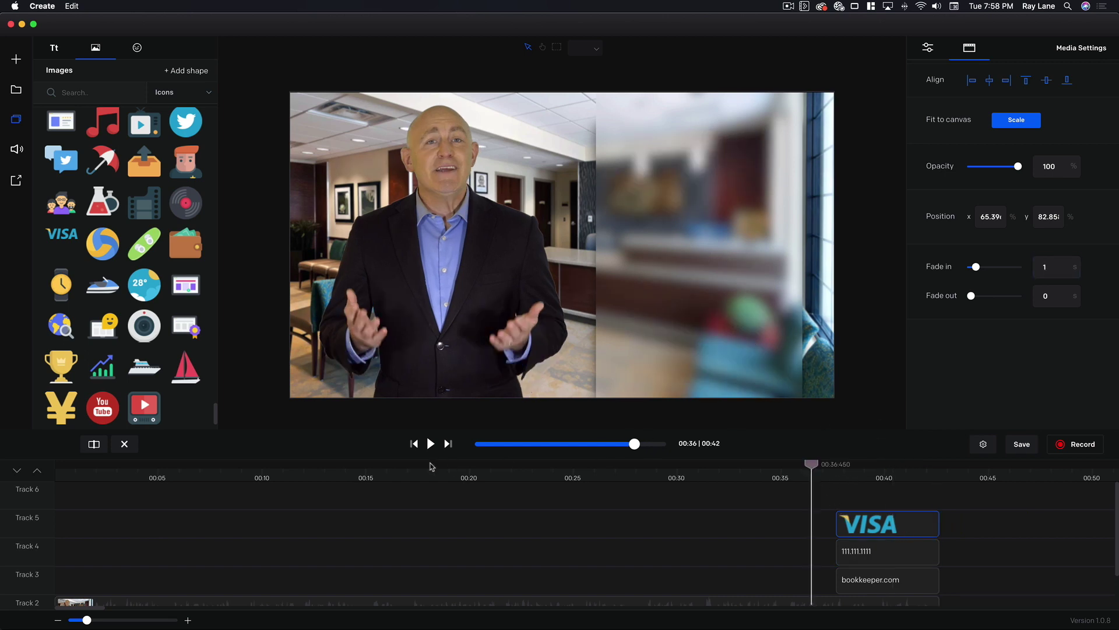
pyautogui.click(430, 444)
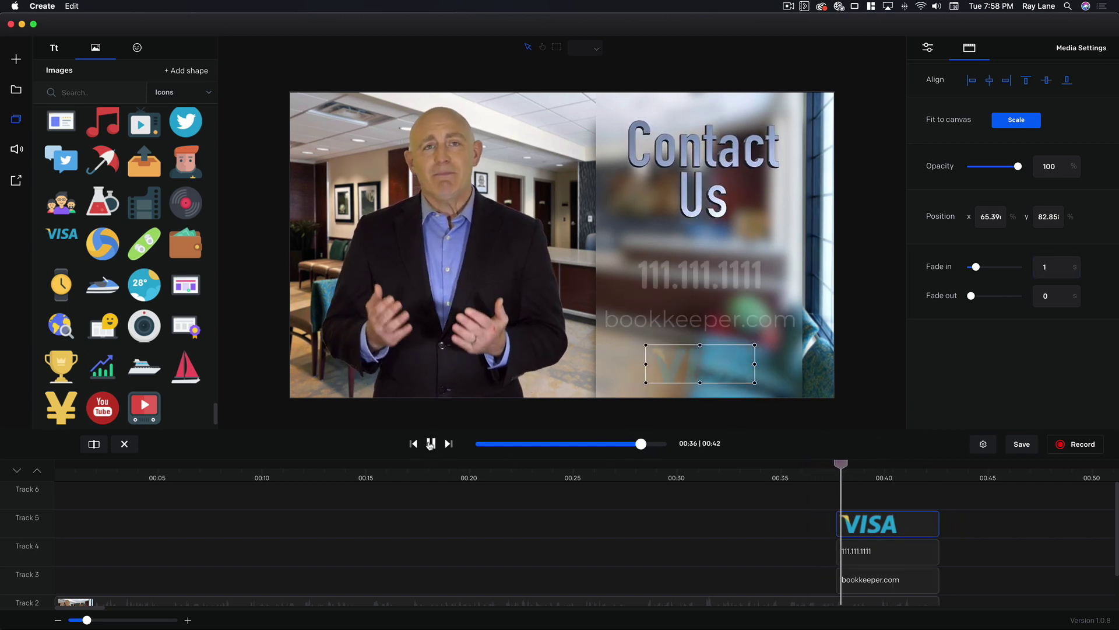
pyautogui.press('space')
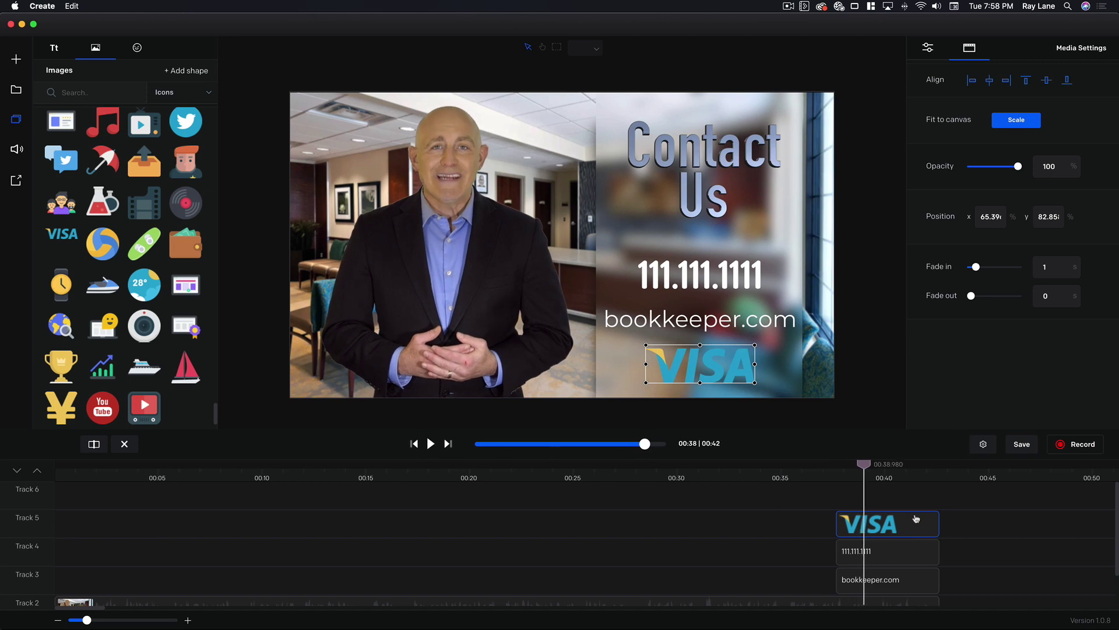
pyautogui.click(125, 444)
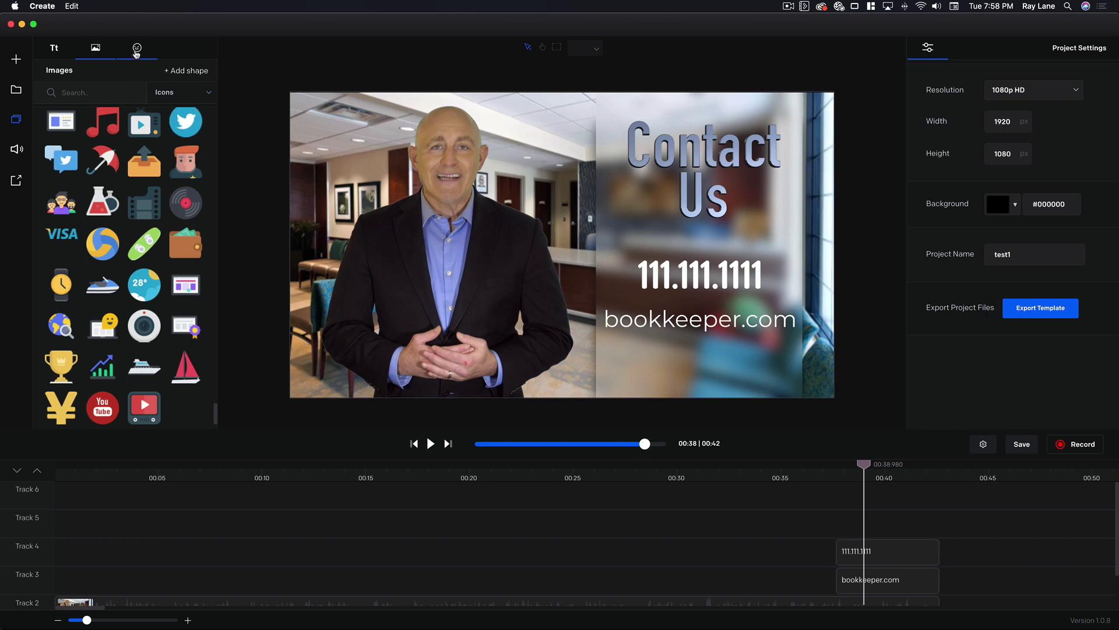
# Add the animated clown emoji to Track 5, starting with the contact titles, and trim its clip to end with them
pyautogui.click(136, 51)
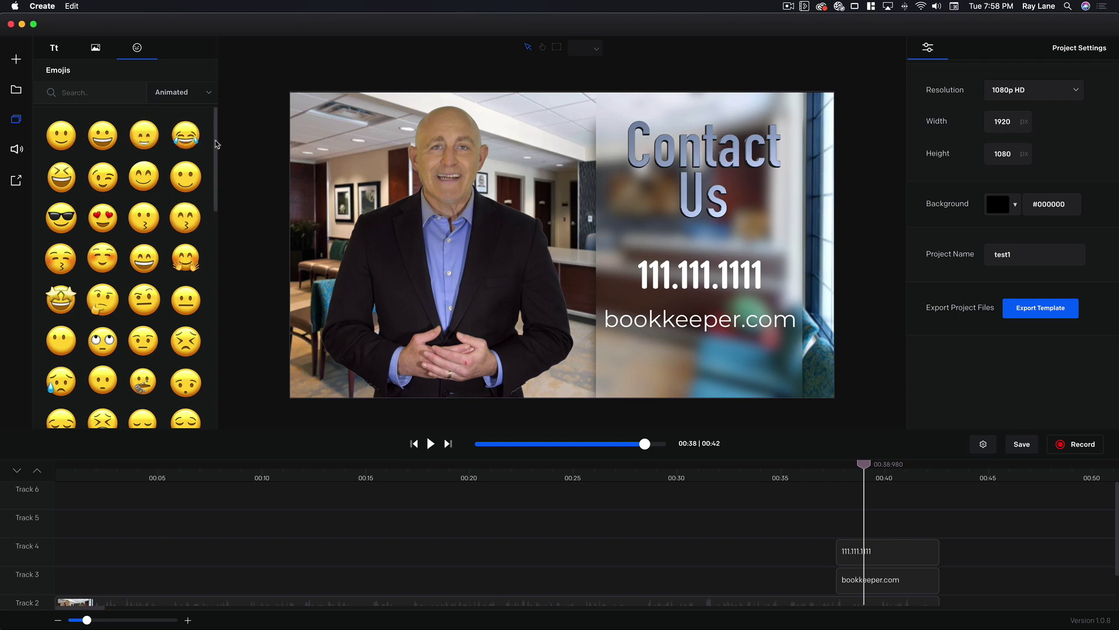
pyautogui.moveTo(215, 148); pyautogui.dragTo(216, 315)
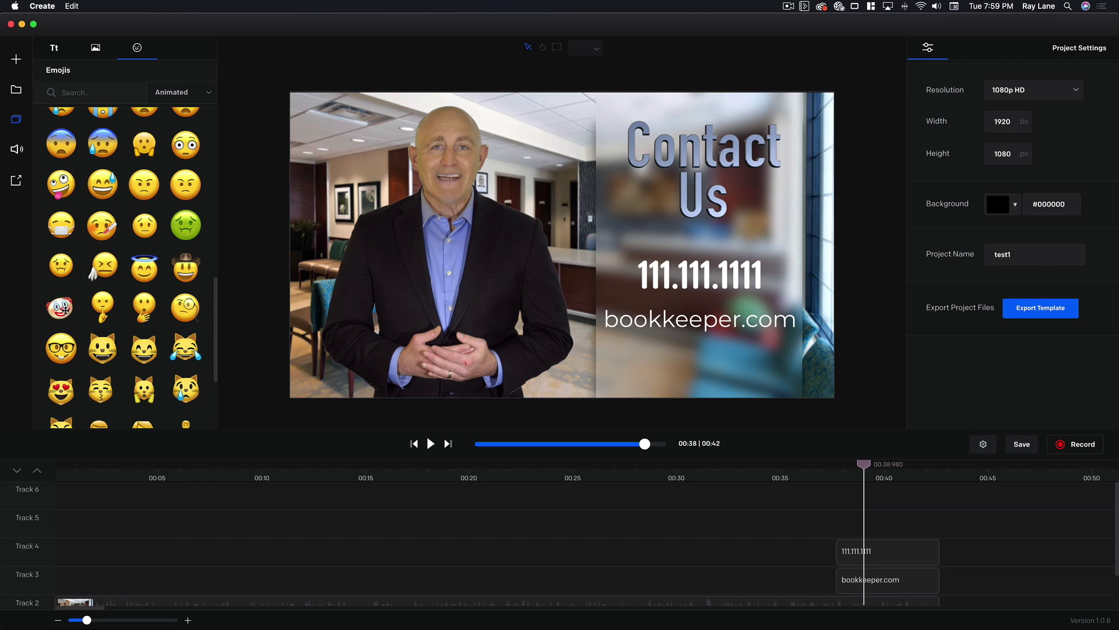
pyautogui.moveTo(65, 309); pyautogui.dragTo(877, 529)
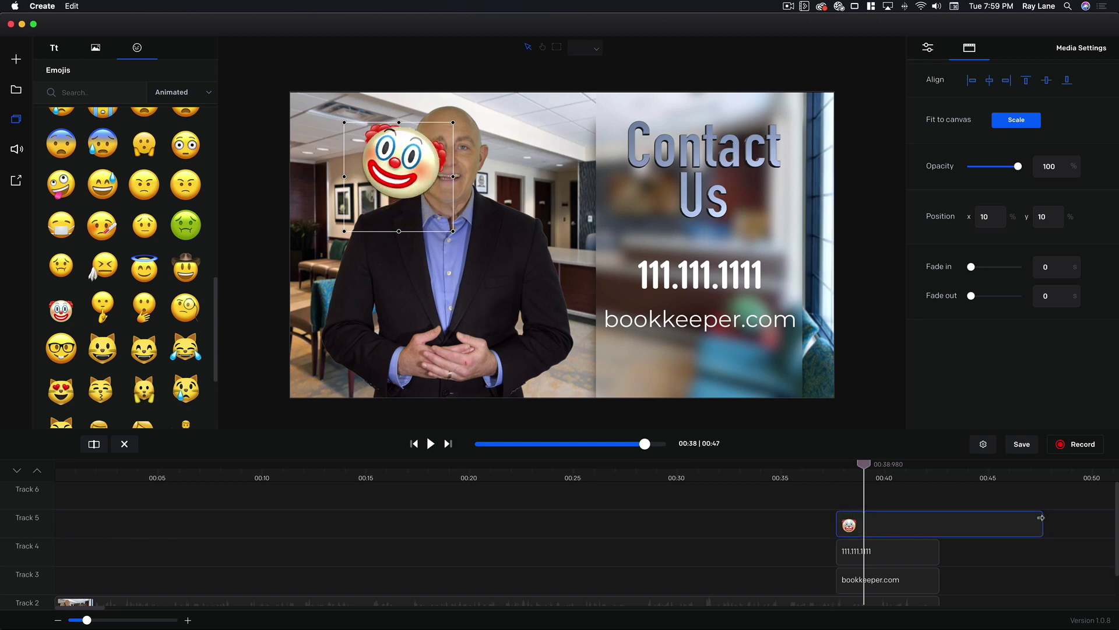
pyautogui.moveTo(1039, 522); pyautogui.dragTo(937, 530)
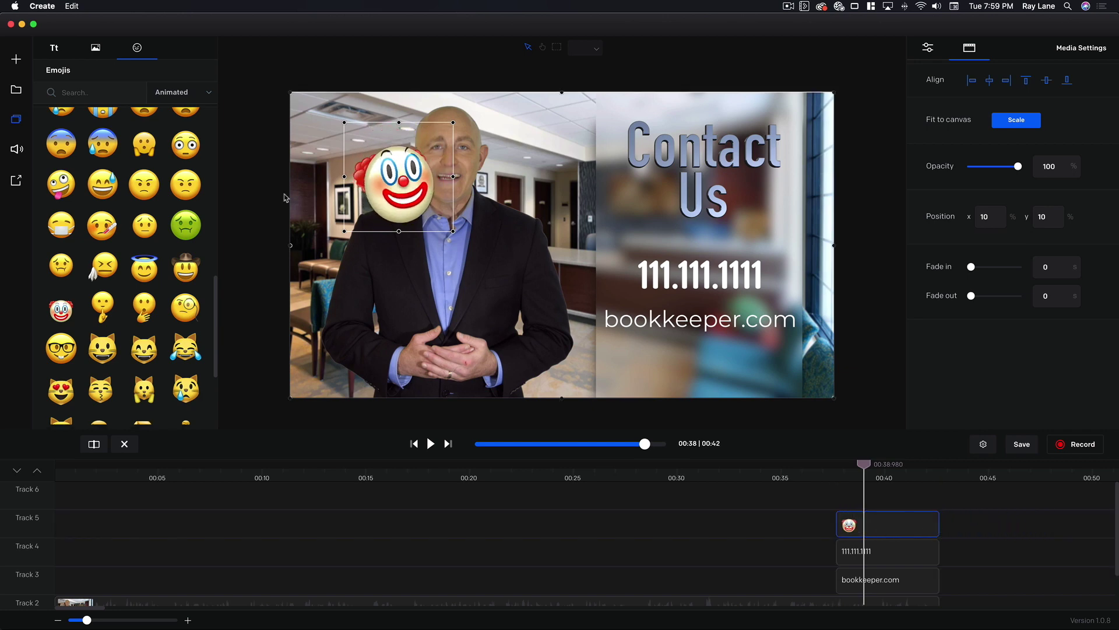
# Shrink the clown emoji and place it below bookkeeper.com on the canvas, and delete it from Track 5
pyautogui.moveTo(374, 182); pyautogui.dragTo(675, 359)
pyautogui.moveTo(649, 303); pyautogui.dragTo(660, 332)
pyautogui.moveTo(703, 366); pyautogui.dragTo(704, 365)
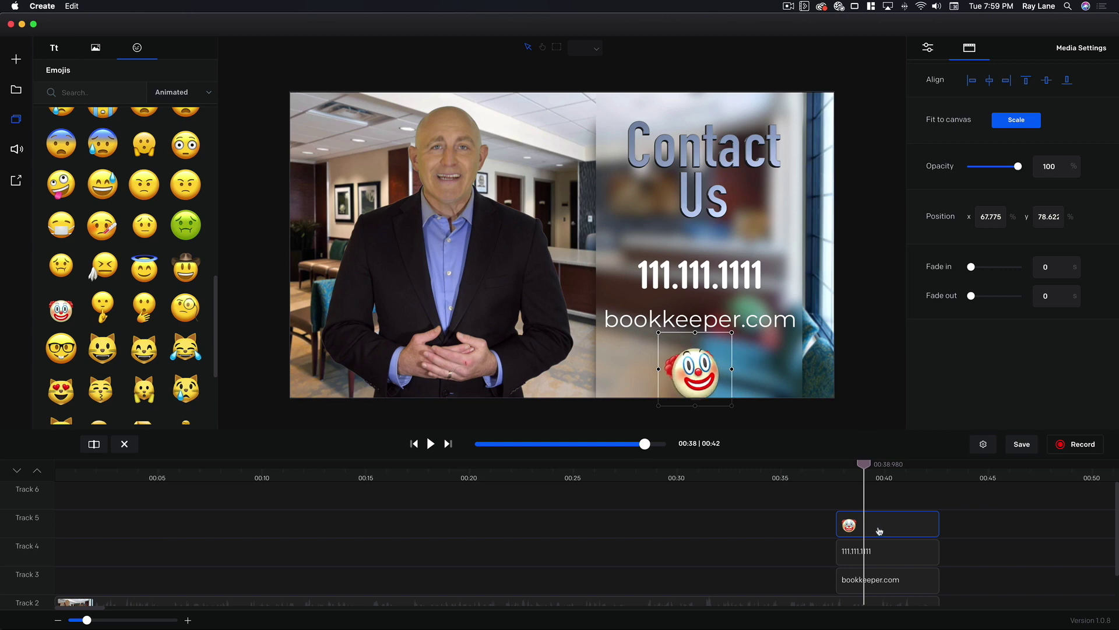
pyautogui.click(124, 444)
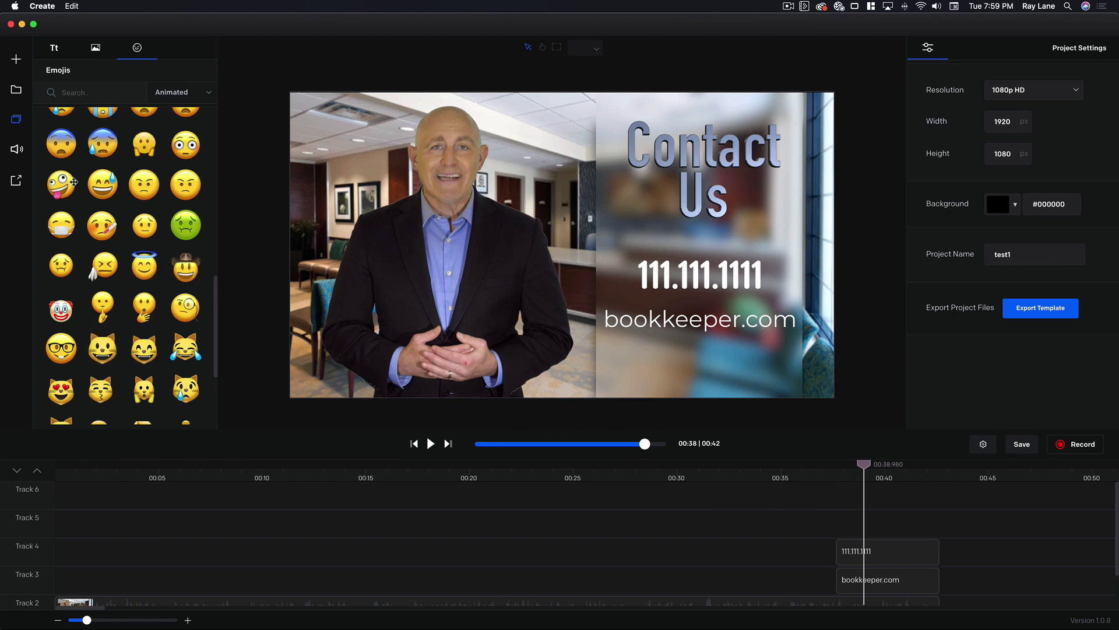
# Open the stock media library from the project's media files and look through its default footage
pyautogui.click(20, 94)
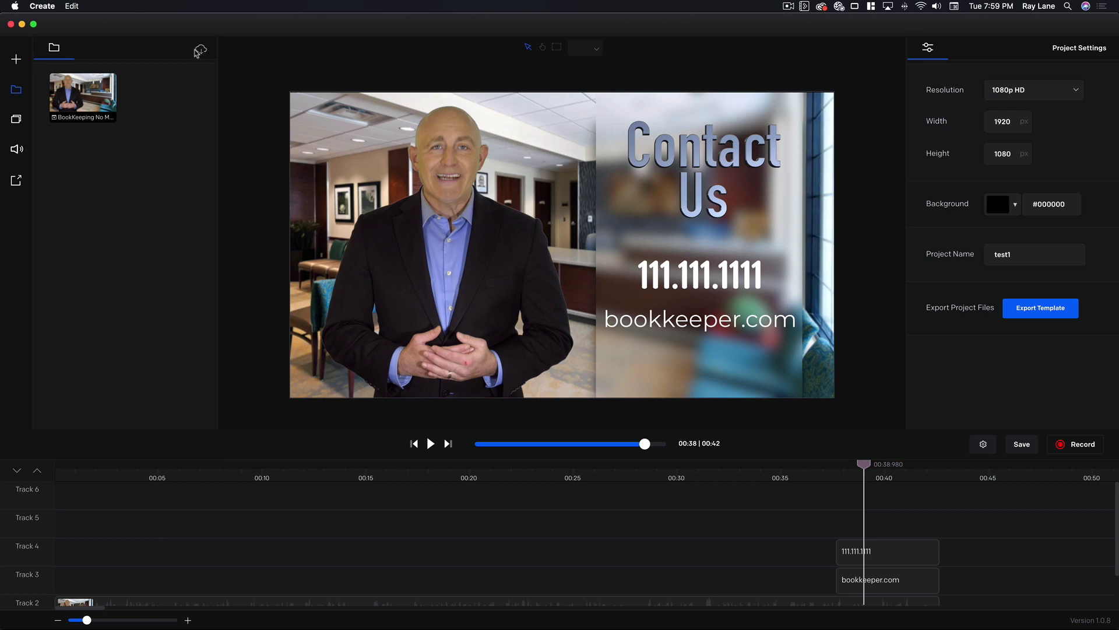
pyautogui.click(201, 50)
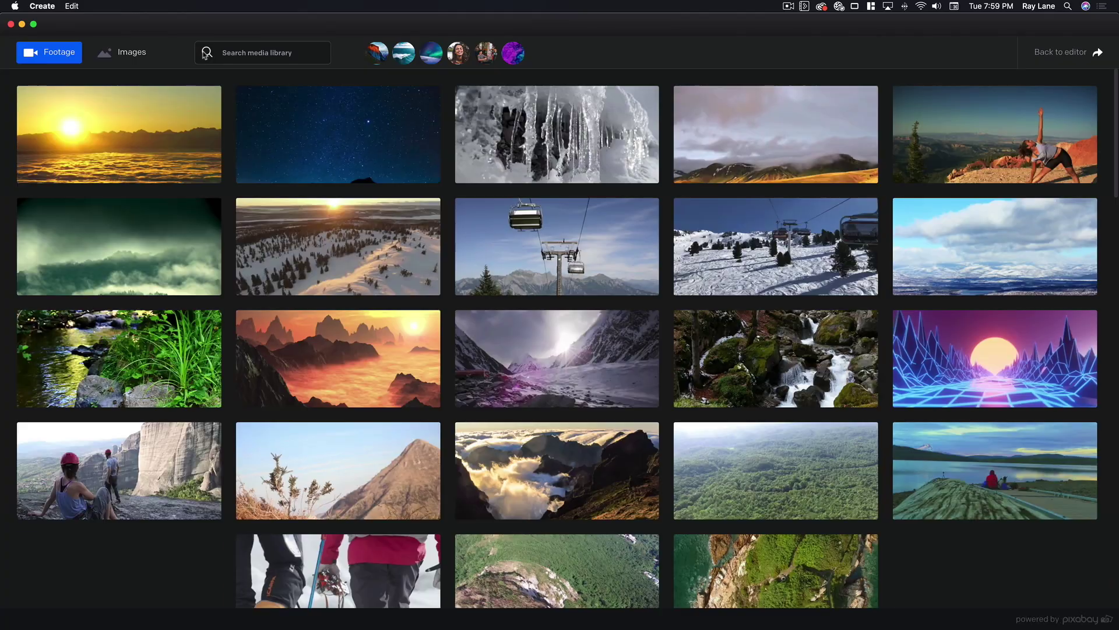
pyautogui.scroll(-5, 260, 186)
pyautogui.scroll(-15, 261, 187)
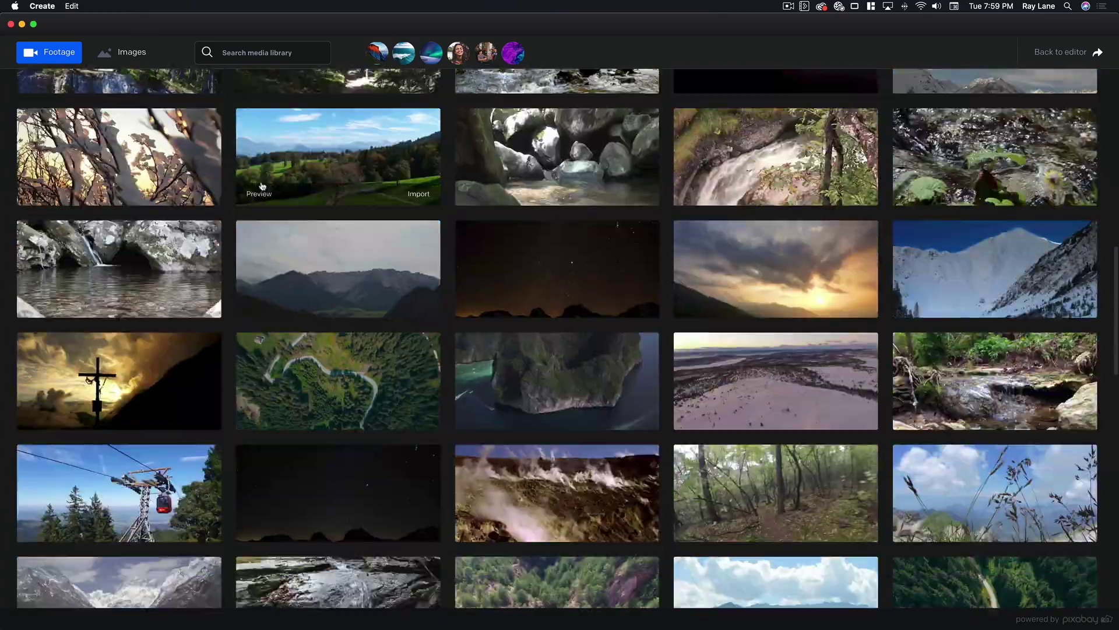
pyautogui.scroll(20, 262, 186)
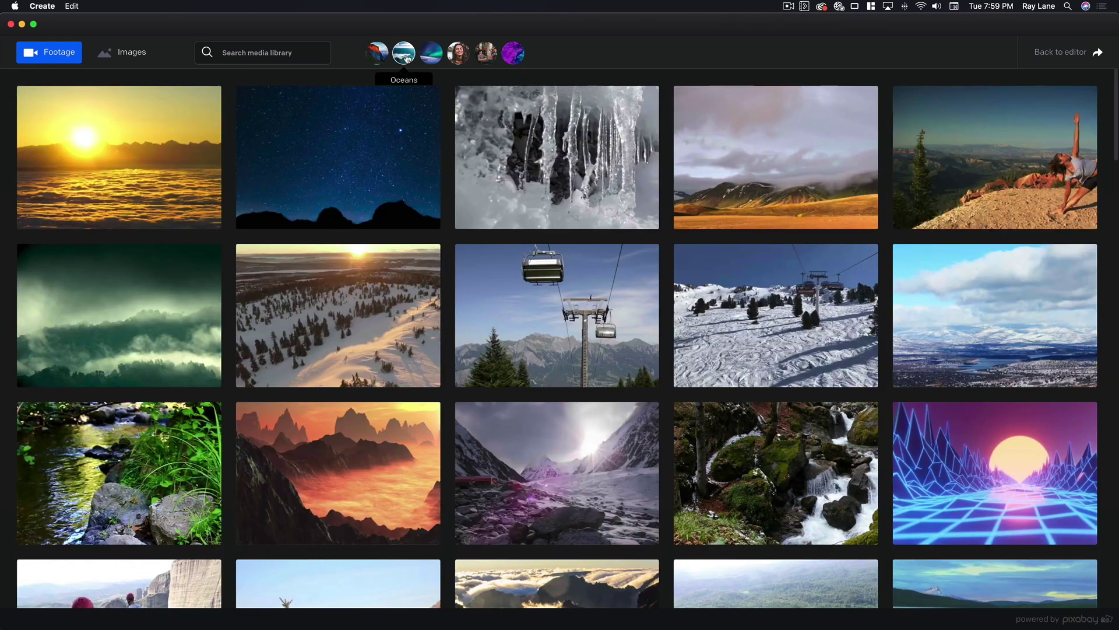
# Browse the stock footage in the Oceans category and in the category showing people
pyautogui.click(407, 58)
pyautogui.scroll(-5, 443, 145)
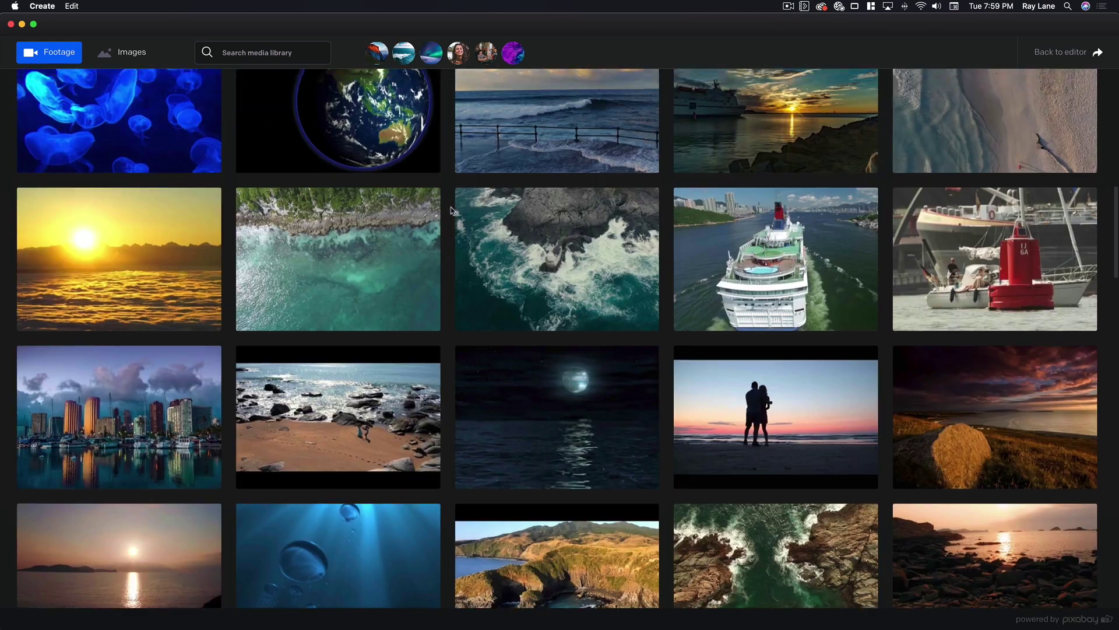
pyautogui.scroll(3, 452, 210)
pyautogui.click(459, 56)
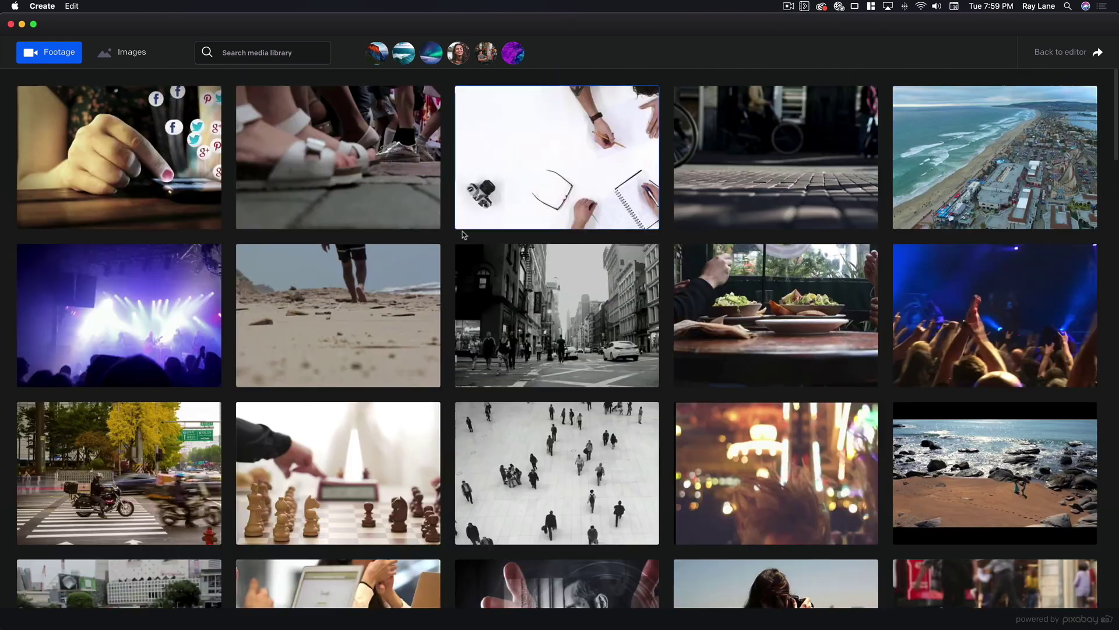
pyautogui.scroll(-5, 557, 233)
pyautogui.scroll(2, 557, 233)
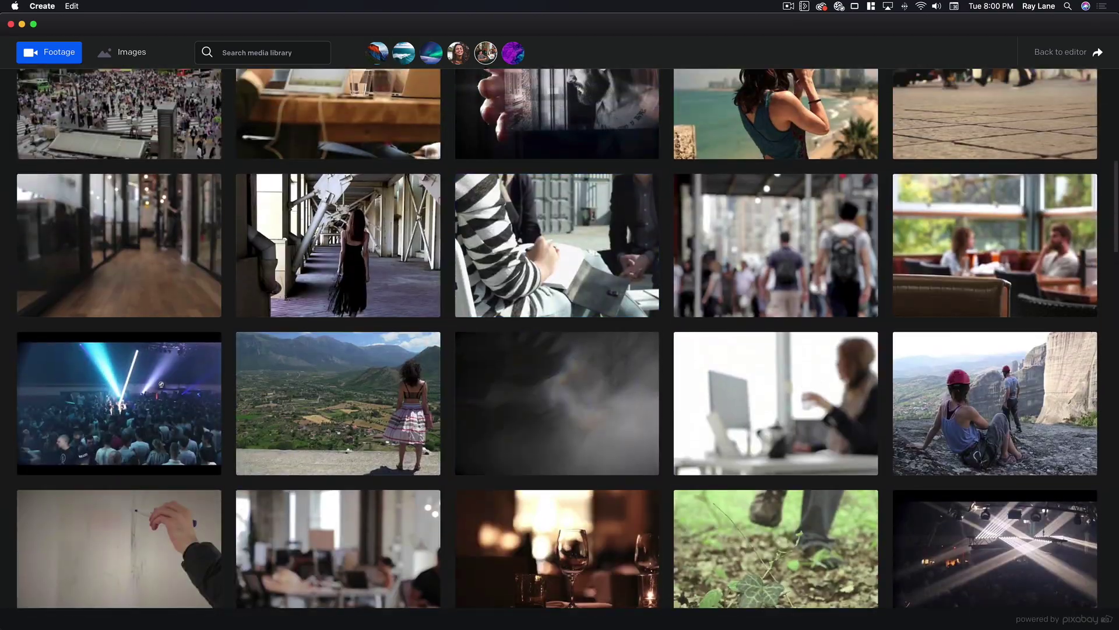
# Browse the stock footage in the computer and technology category and in the Abstract category
pyautogui.click(486, 53)
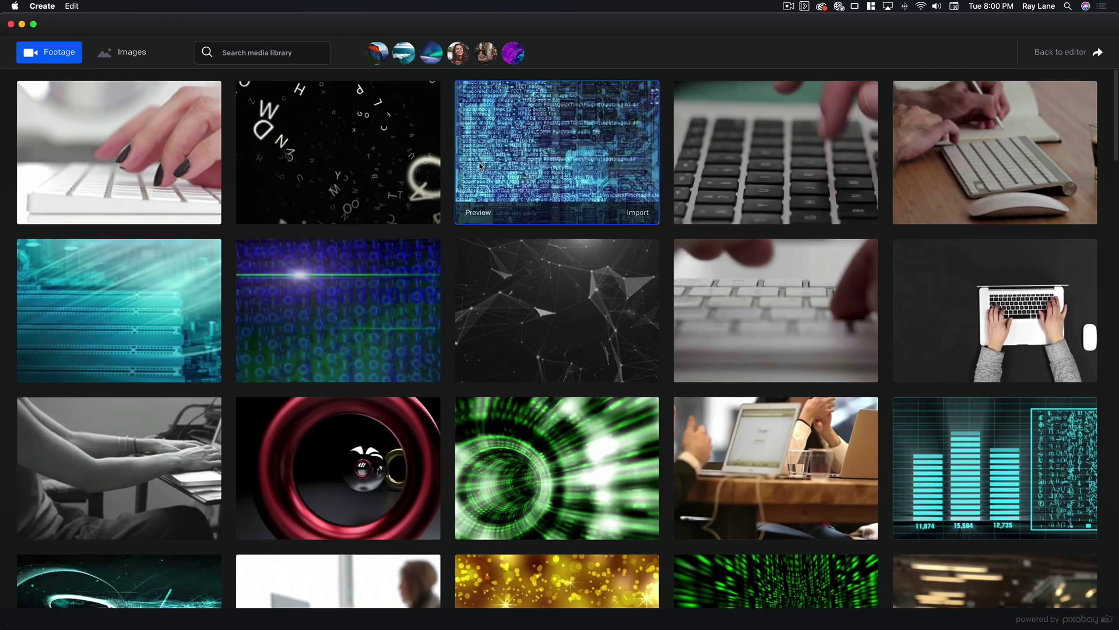
pyautogui.scroll(-3, 477, 169)
pyautogui.scroll(-15, 463, 188)
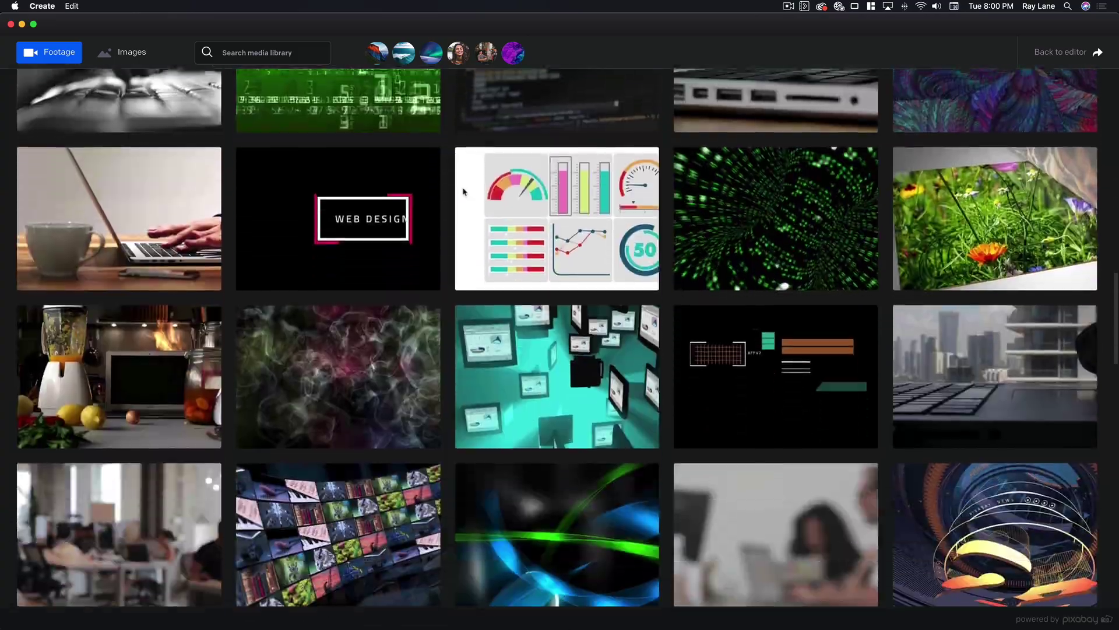
pyautogui.scroll(9, 465, 191)
pyautogui.scroll(10, 465, 192)
pyautogui.scroll(1, 513, 53)
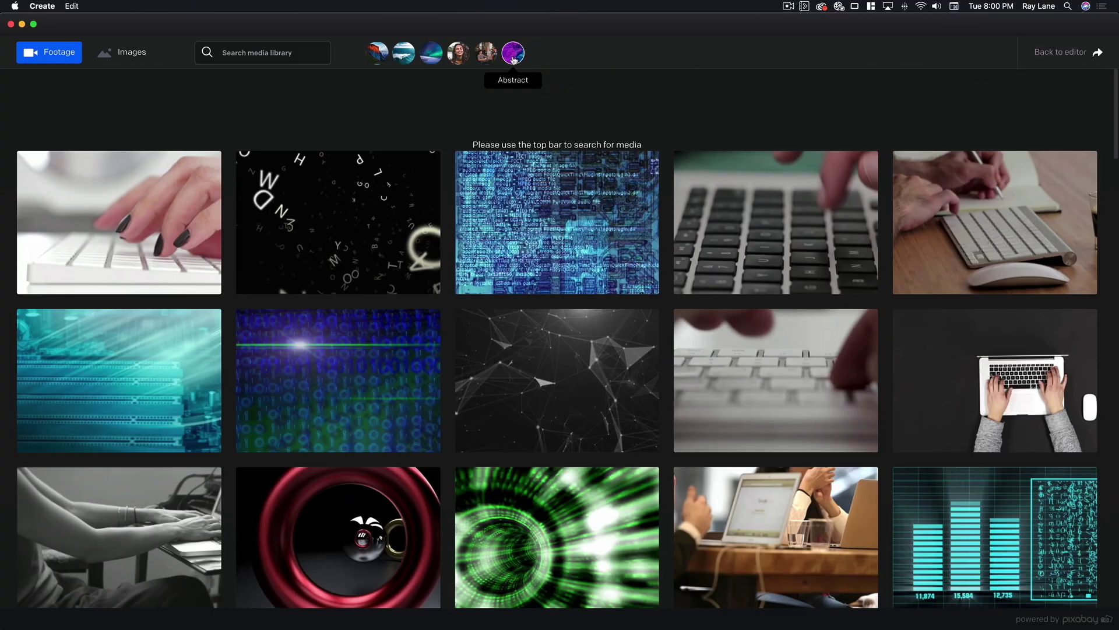
pyautogui.click(513, 52)
pyautogui.scroll(-20, 473, 184)
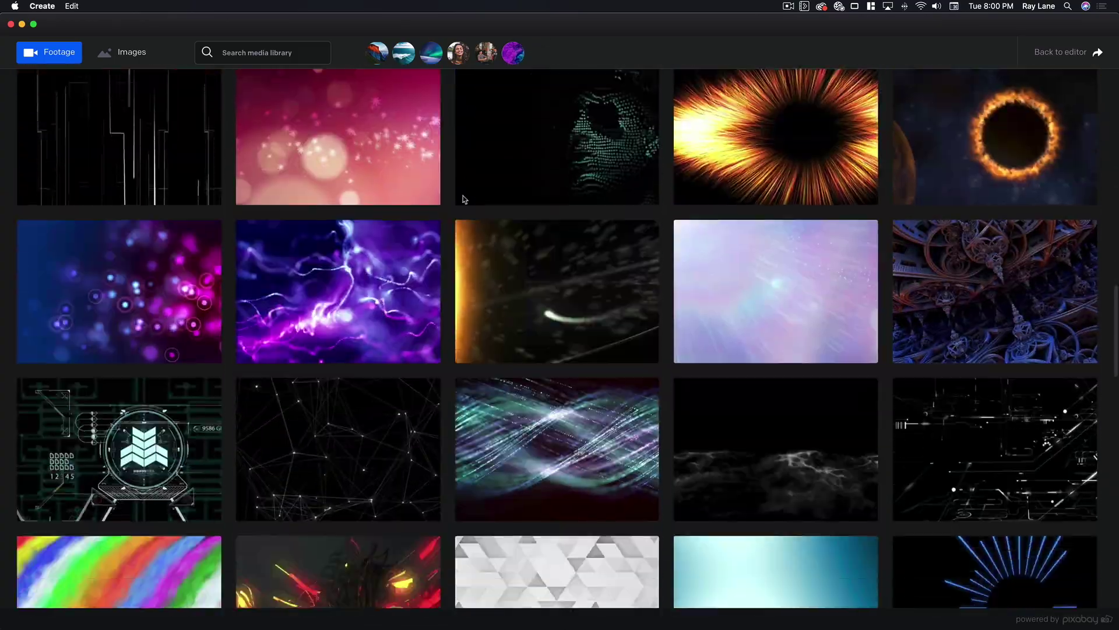
pyautogui.scroll(4, 468, 200)
pyautogui.scroll(15, 466, 200)
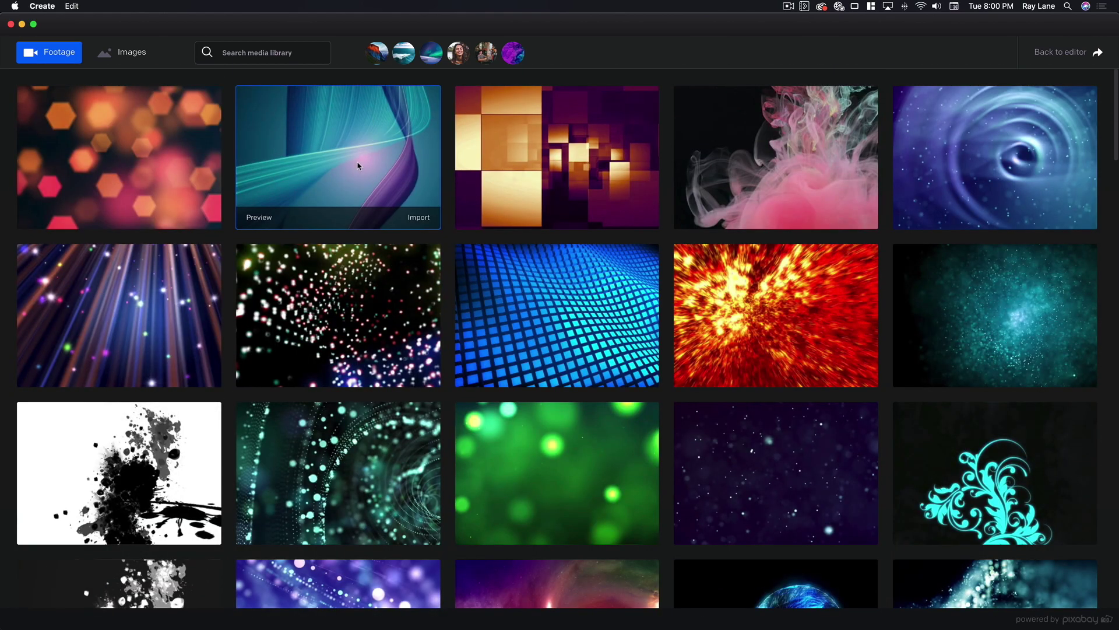
# Switch the stock library from Footage to Images and look through the abstract pictures
pyautogui.click(137, 53)
pyautogui.scroll(-5, 490, 175)
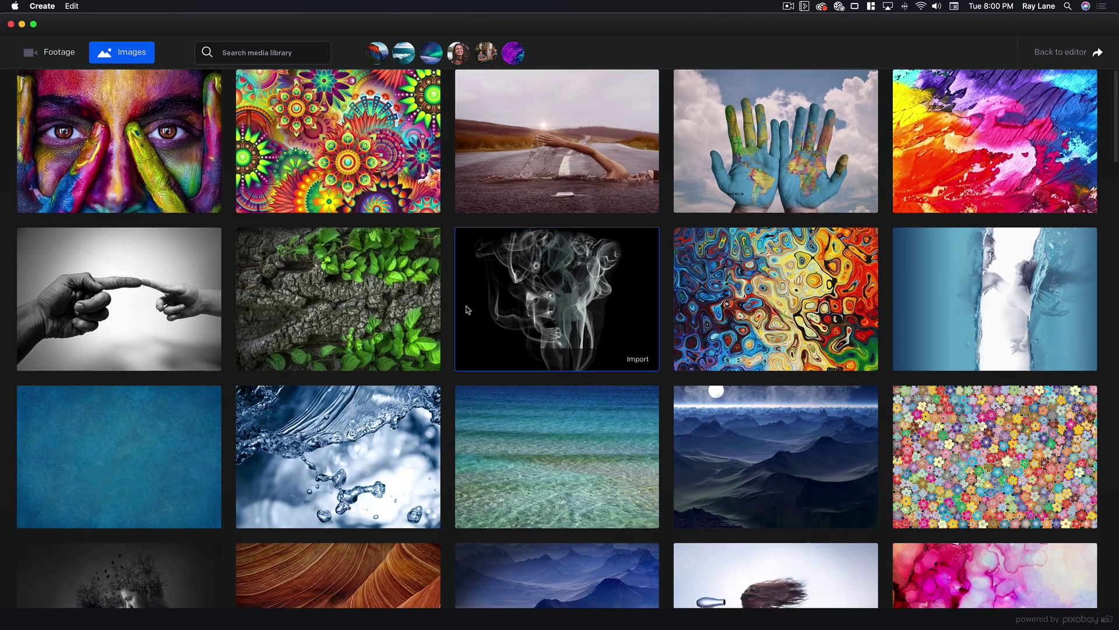
pyautogui.scroll(5, 499, 98)
pyautogui.scroll(-2, 499, 97)
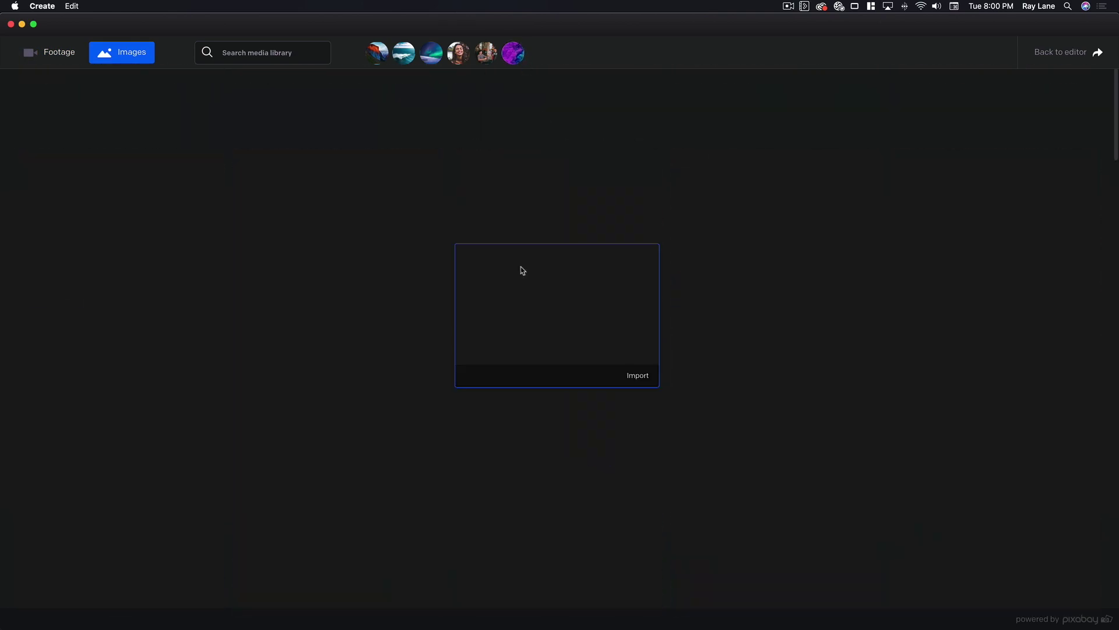
pyautogui.scroll(-10, 531, 318)
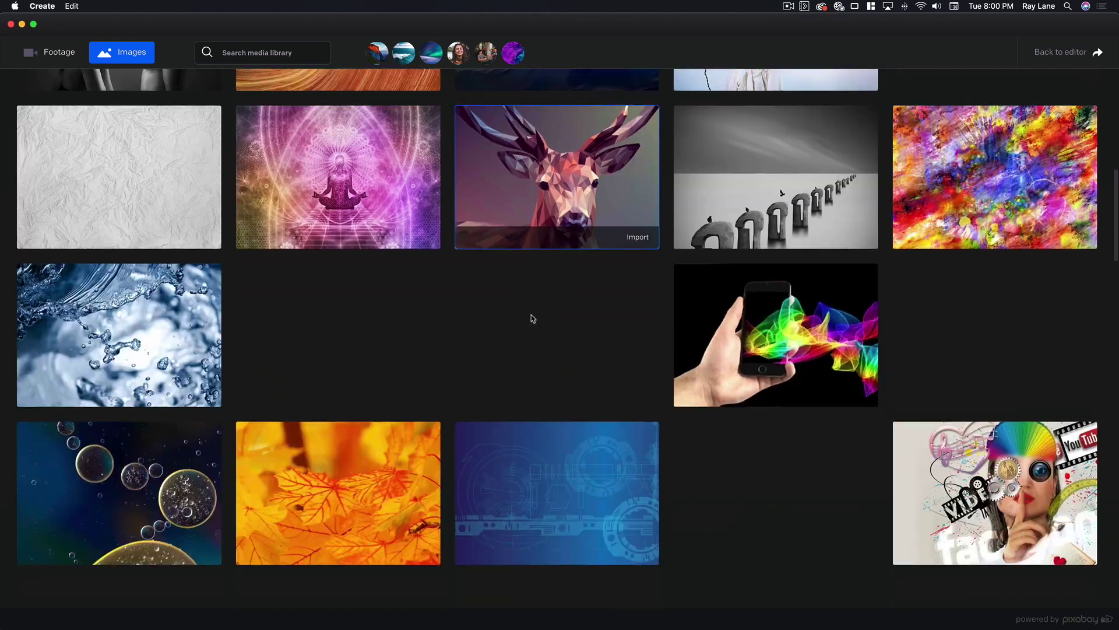
pyautogui.scroll(4, 531, 318)
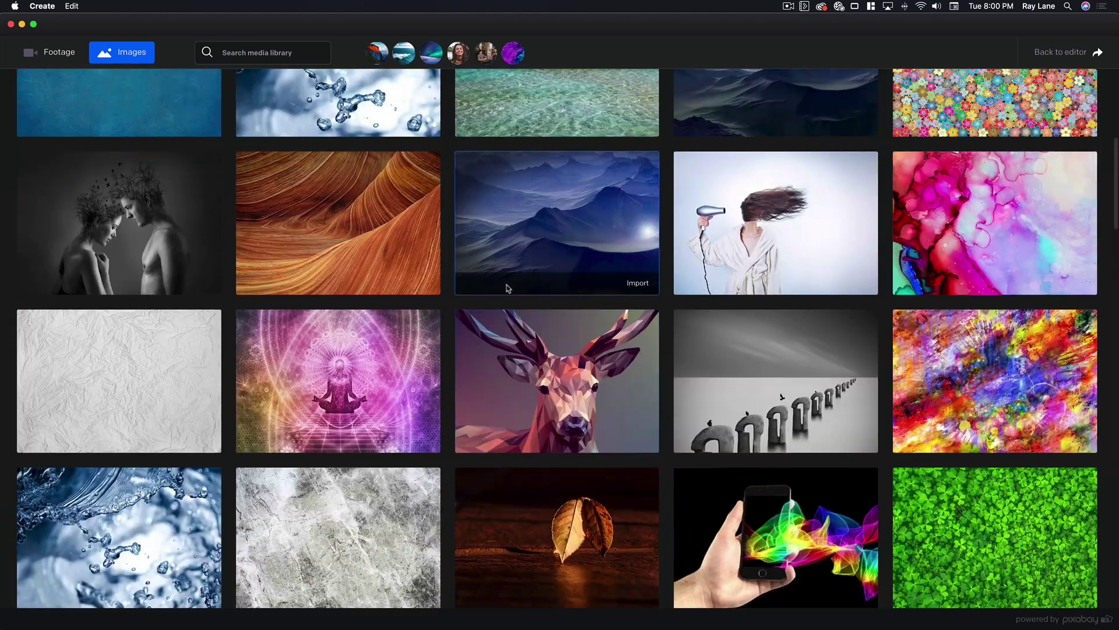
# Return to the abstract footage, preview the clip of orange and purple squares, import it, and go back to the editor
pyautogui.click(53, 52)
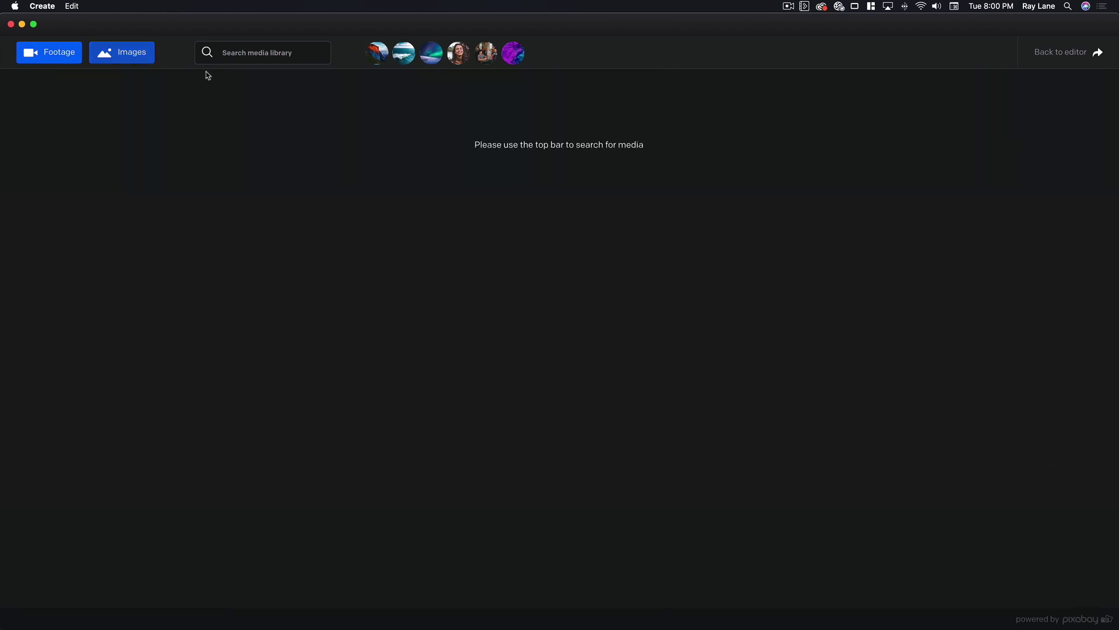
pyautogui.click(479, 217)
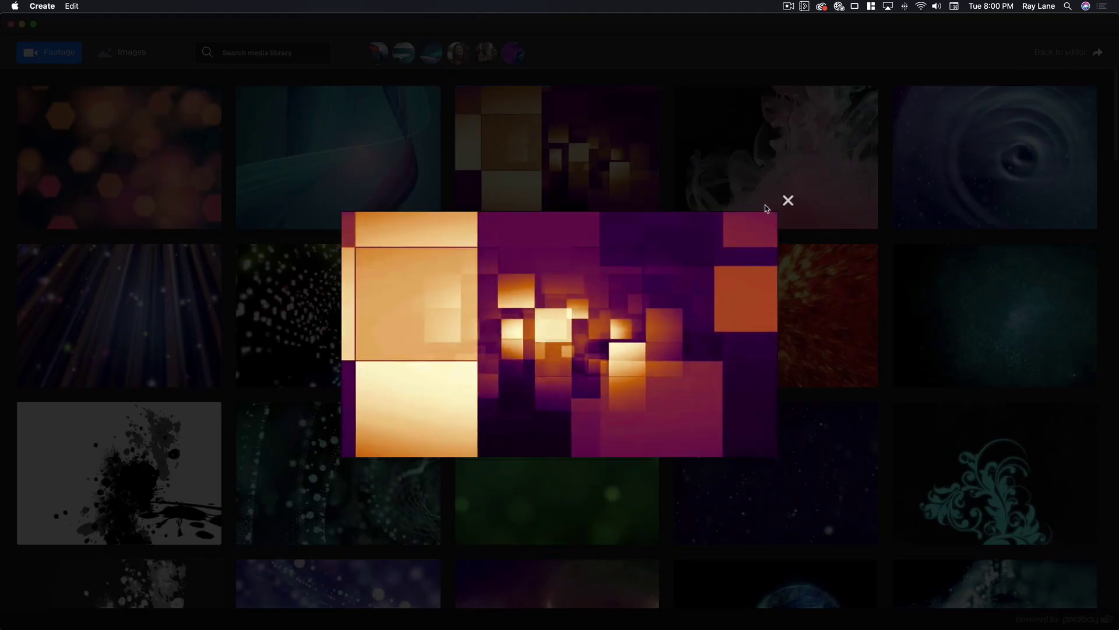
pyautogui.click(787, 200)
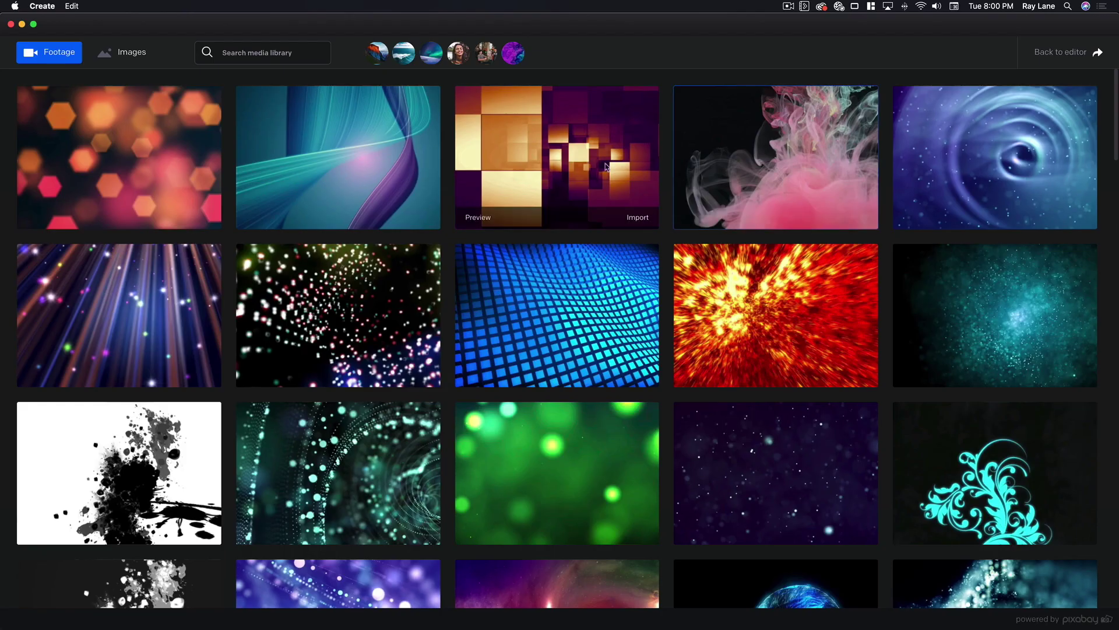
pyautogui.click(638, 217)
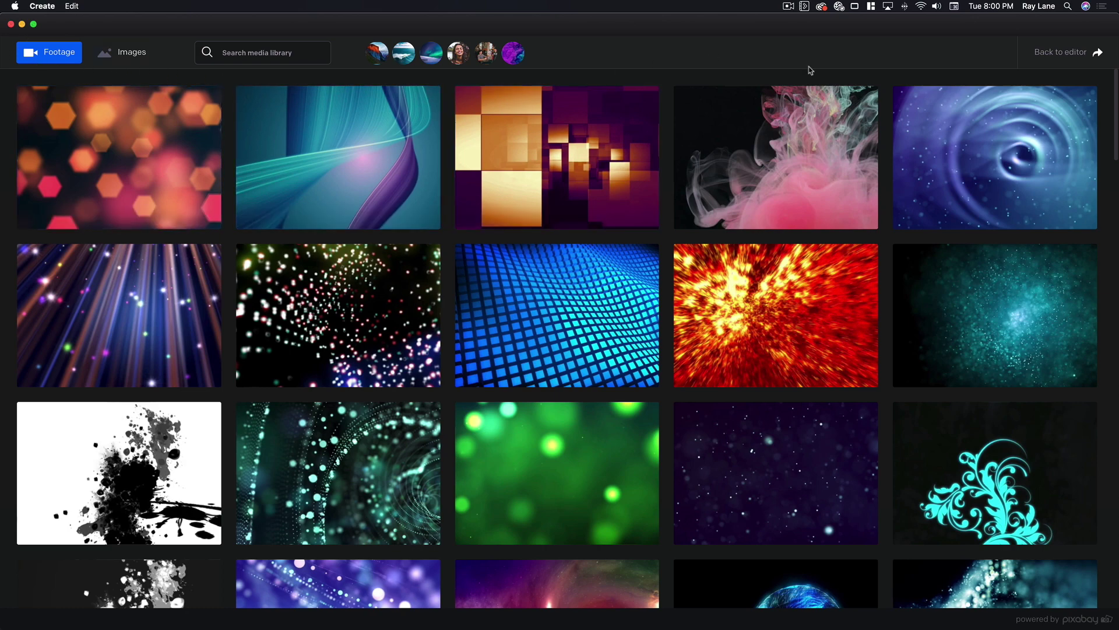
pyautogui.click(1063, 57)
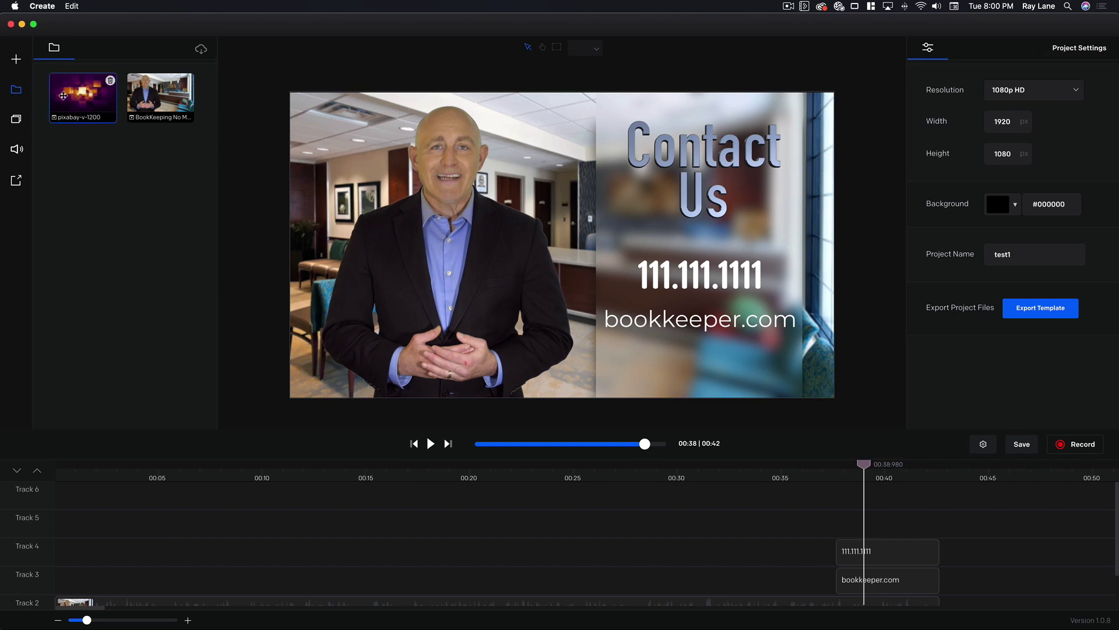
# Place the imported pixabay-v-1200 clip on Track 2 directly after the bookkeeping video
pyautogui.moveTo(85, 93); pyautogui.dragTo(983, 575)
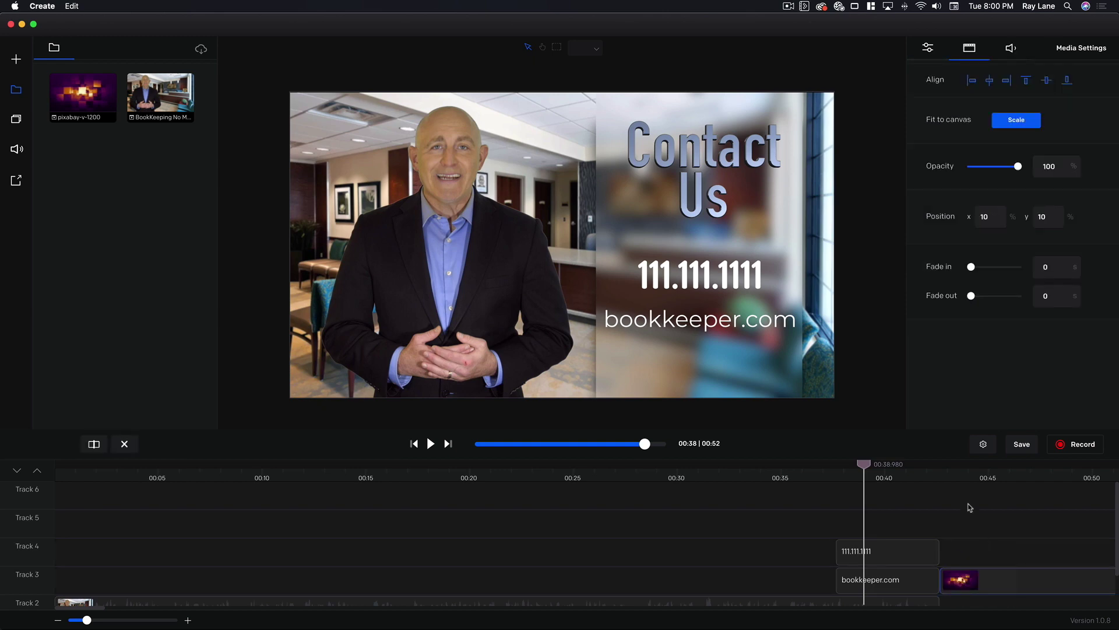
pyautogui.scroll(-2, 963, 506)
pyautogui.moveTo(966, 523); pyautogui.dragTo(959, 549)
# Preview the change to the imported clip from about 00:41.6 and scale that clip to fit the canvas
pyautogui.click(919, 479)
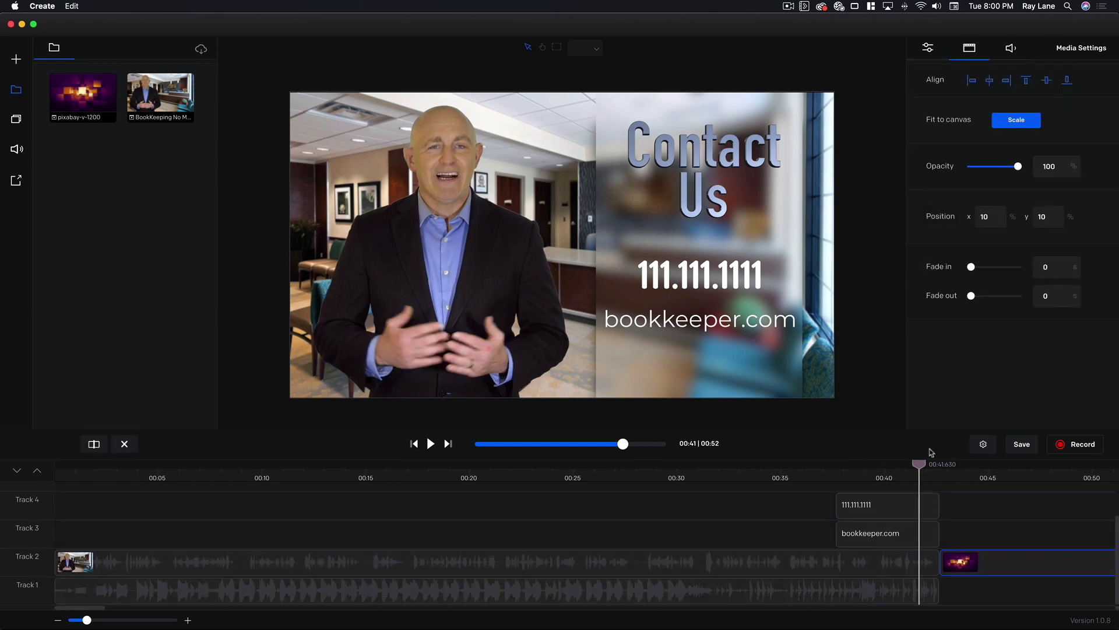
pyautogui.click(431, 445)
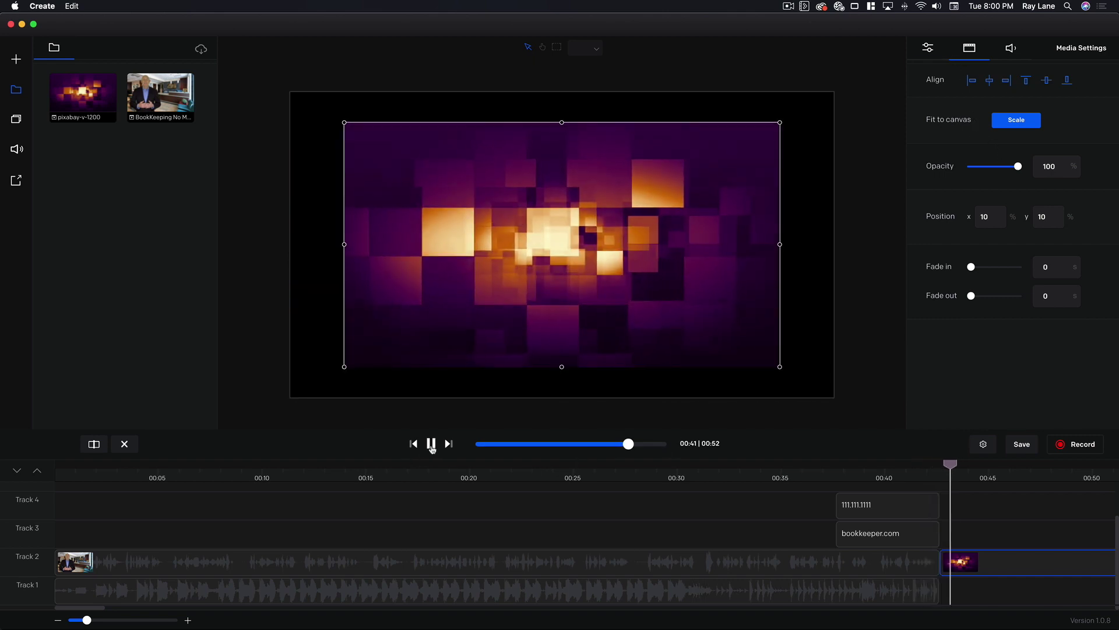
pyautogui.click(431, 444)
pyautogui.click(1016, 123)
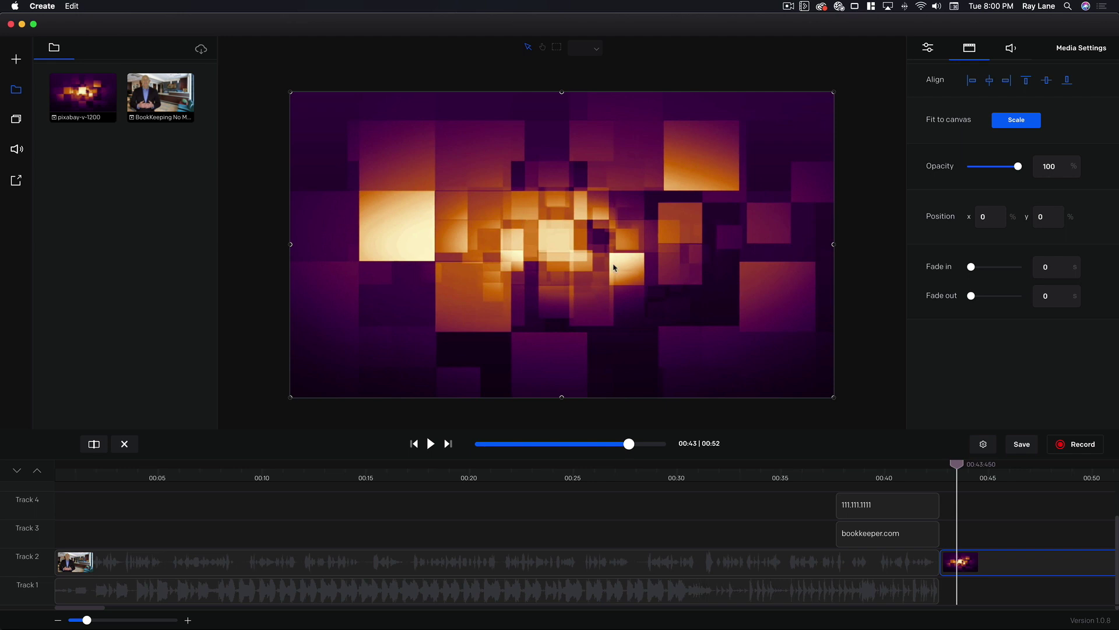
# Delete the pixabay-v-1200 clip from Track 2 and open the recording settings
pyautogui.scroll(5, 542, 263)
pyautogui.scroll(-5, 567, 257)
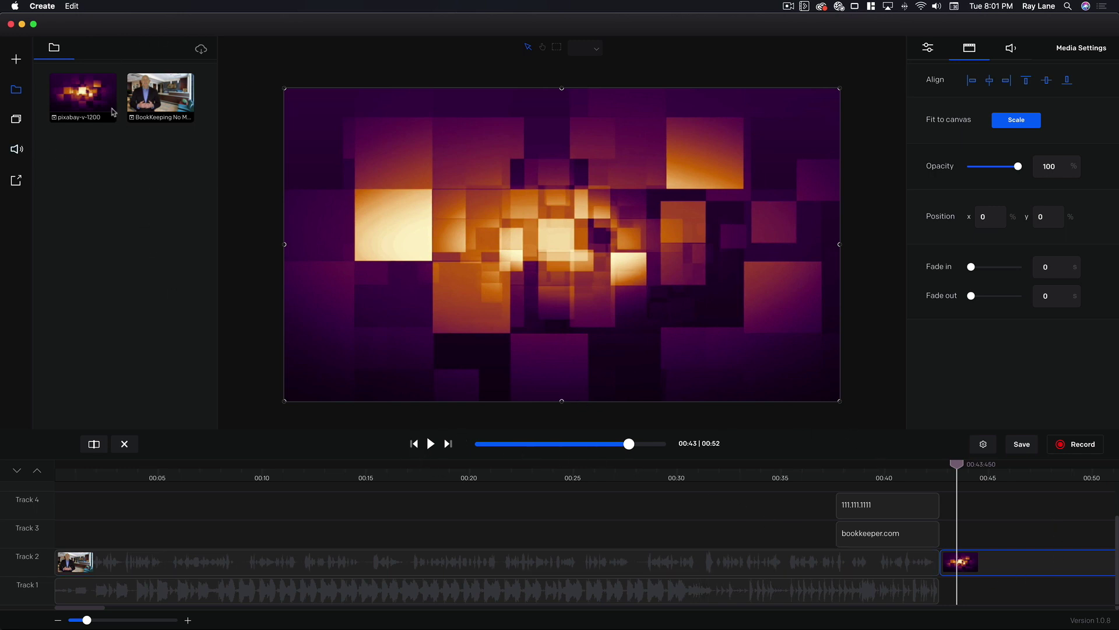
pyautogui.click(130, 448)
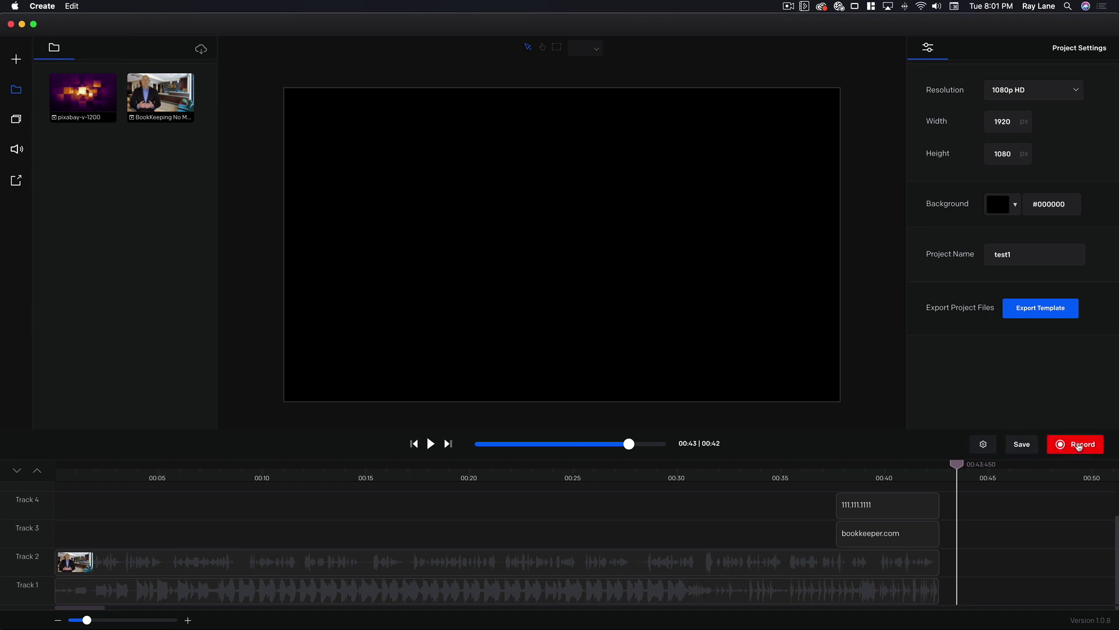
pyautogui.click(1079, 445)
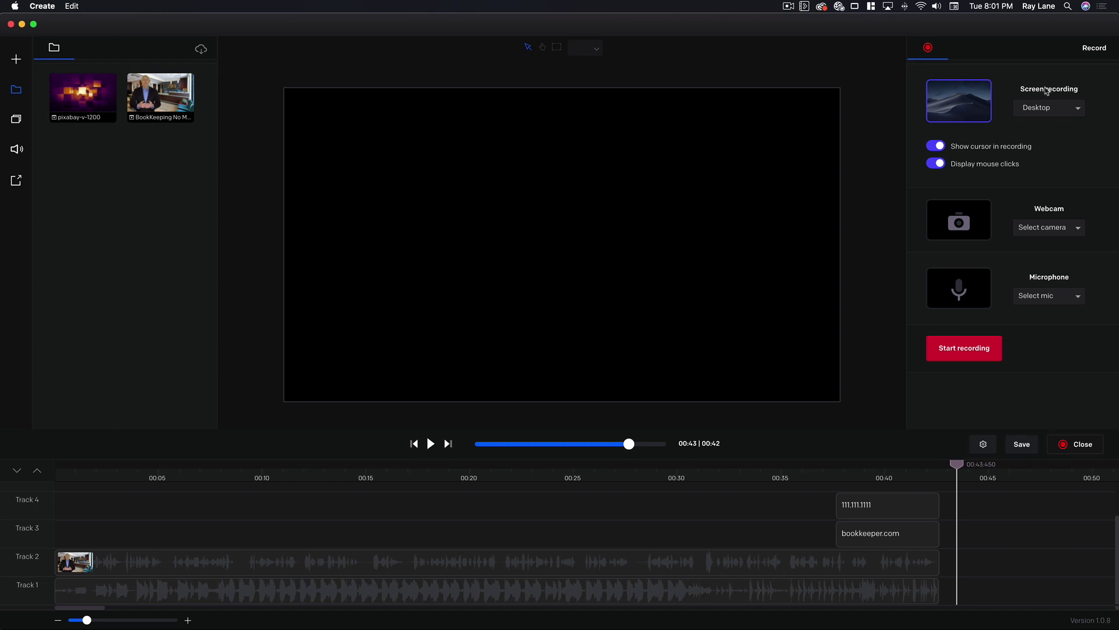
# Choose Region as the screen recording source and reshape and reposition the capture frame to about 2330 by 1320 pixels
pyautogui.click(1038, 109)
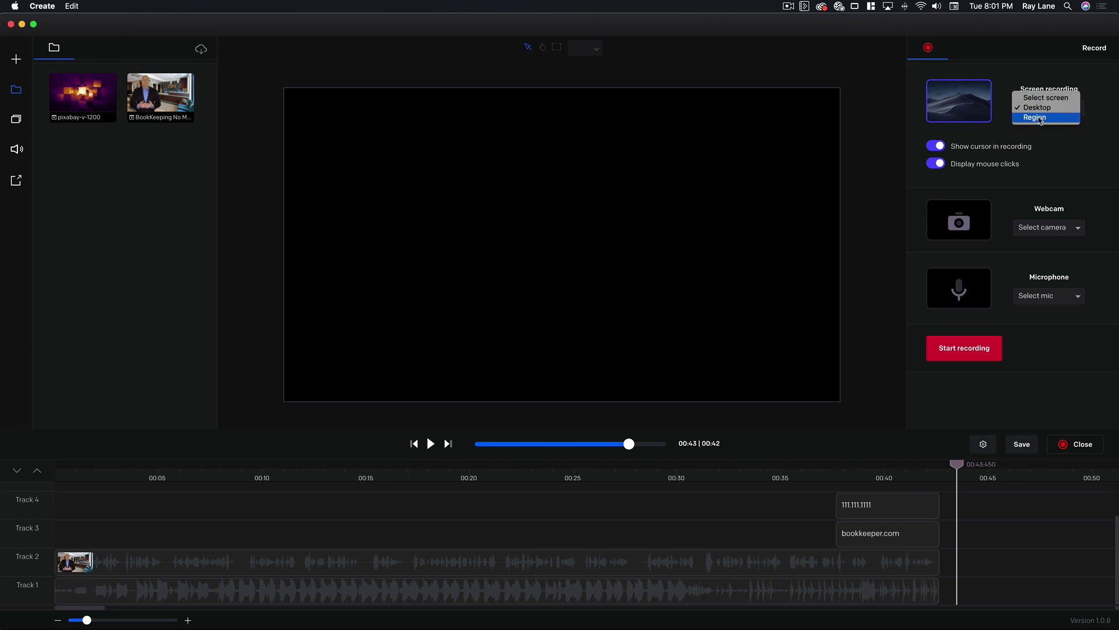
pyautogui.click(1038, 118)
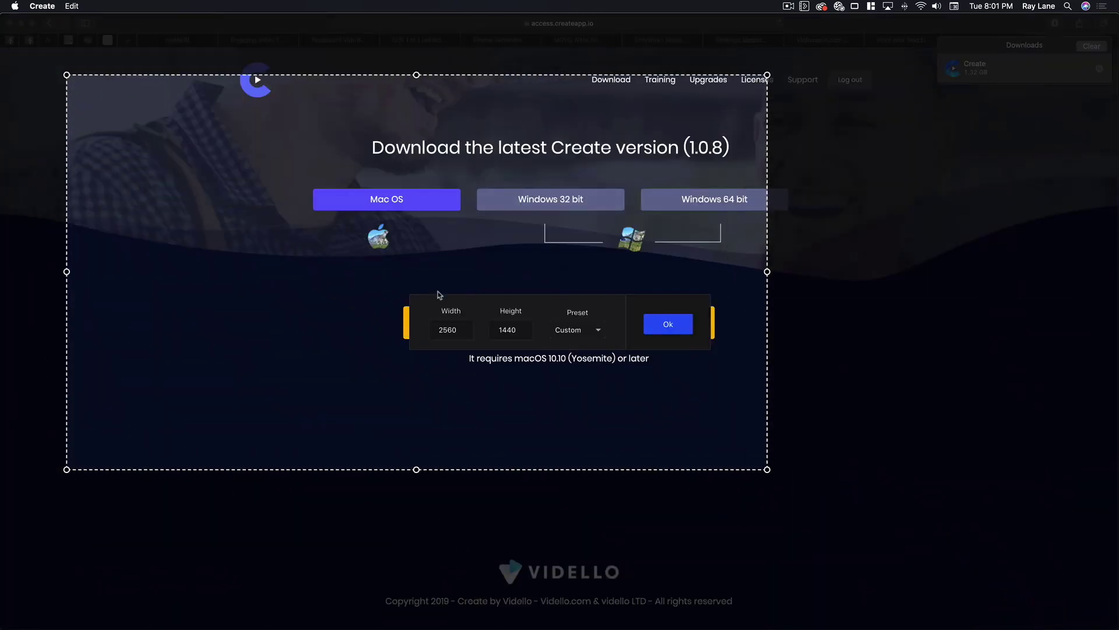
pyautogui.moveTo(439, 294); pyautogui.dragTo(502, 246)
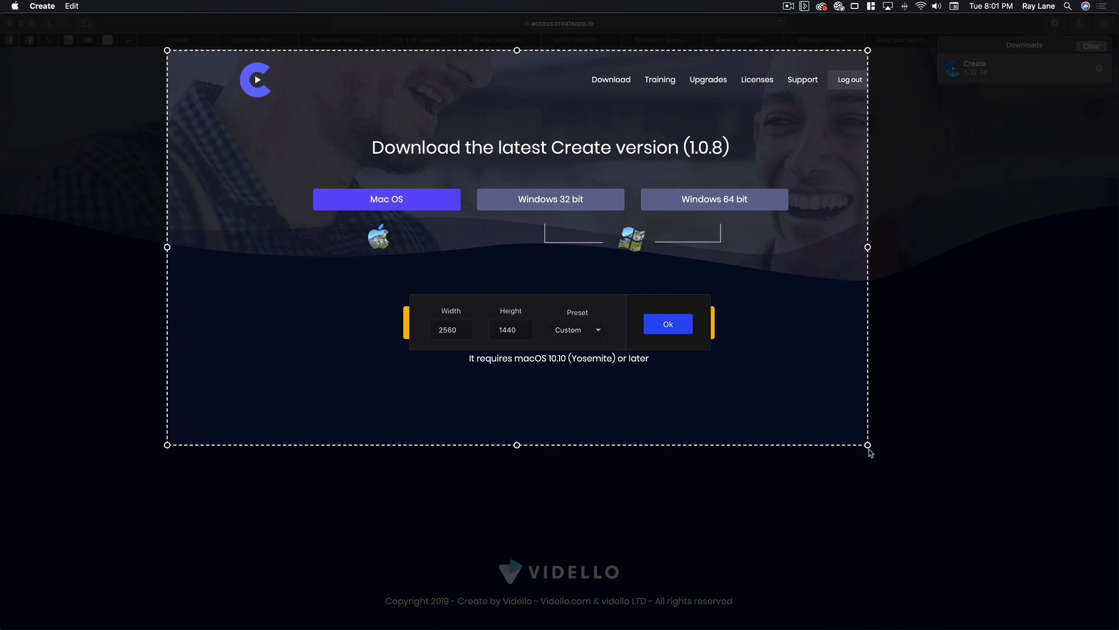
pyautogui.moveTo(870, 447); pyautogui.dragTo(376, 415)
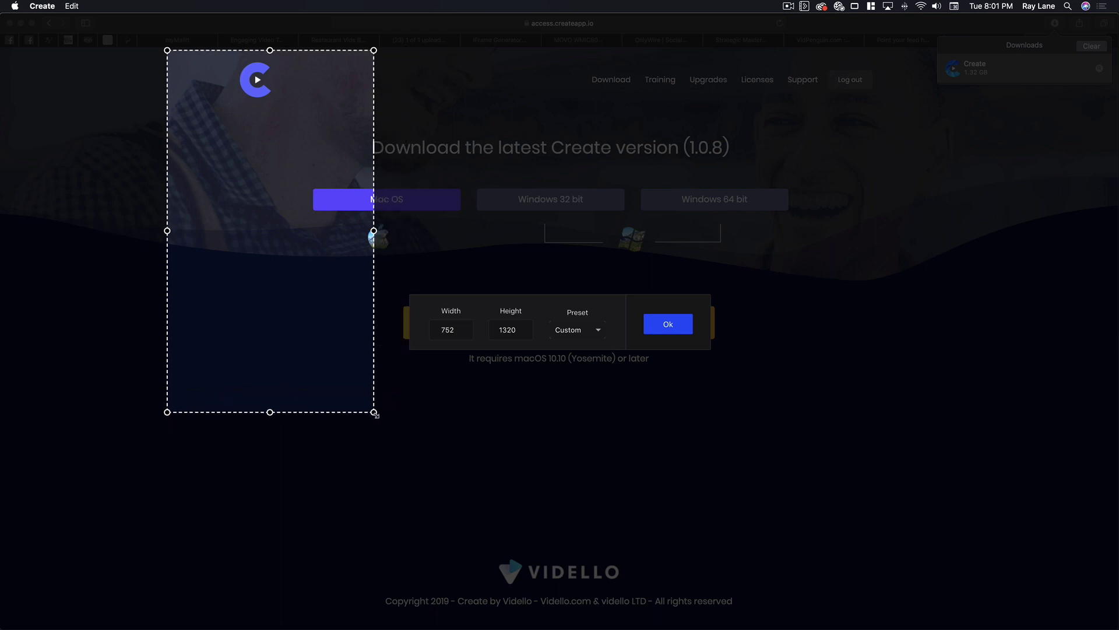
pyautogui.moveTo(308, 88); pyautogui.dragTo(354, 161)
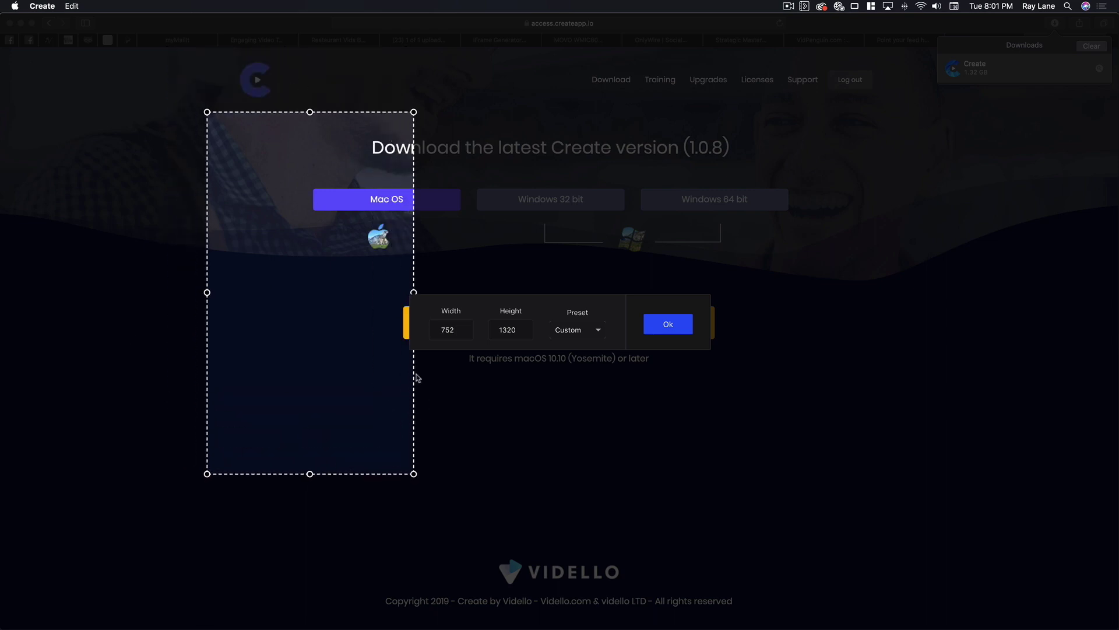
pyautogui.moveTo(414, 291); pyautogui.dragTo(846, 309)
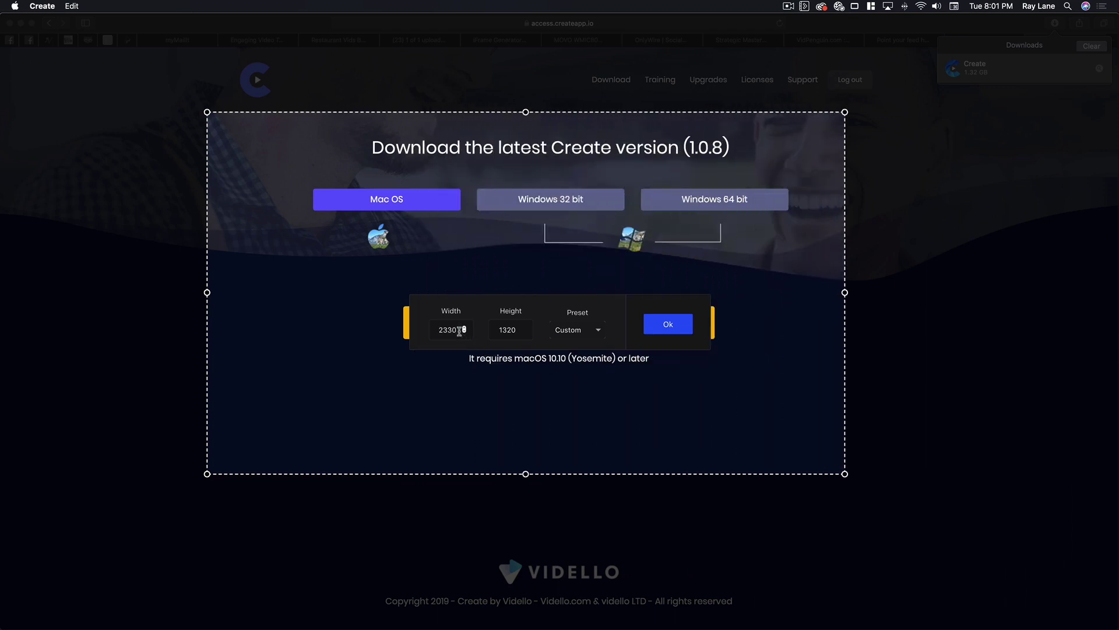
# Enter a custom width and height for the recording region and accept it
pyautogui.moveTo(459, 330); pyautogui.dragTo(413, 330)
pyautogui.write('19')
pyautogui.press('Tab')
pyautogui.write('1')
pyautogui.click(678, 330)
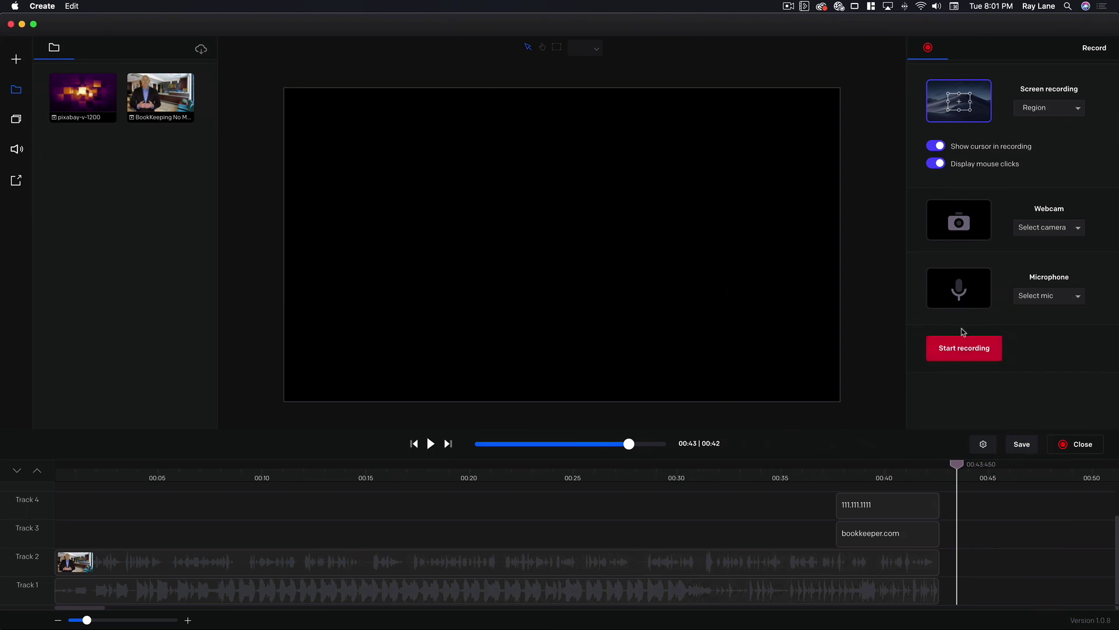
# Clear the selected screen recording sources and set the source to Desktop only
pyautogui.click(1058, 110)
pyautogui.click(1049, 96)
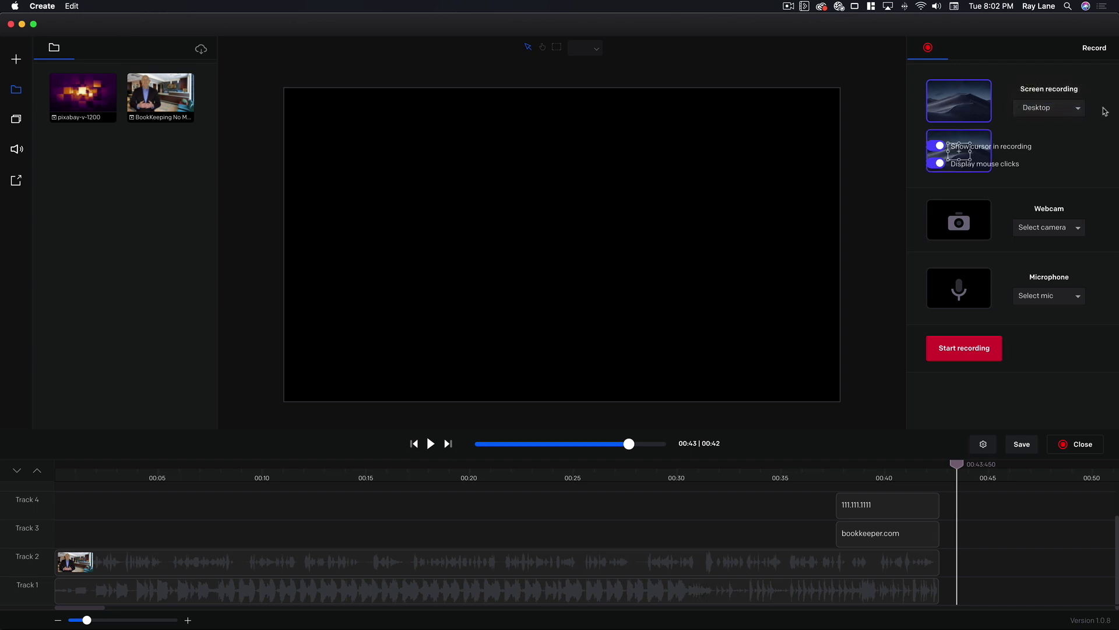
pyautogui.click(1059, 111)
pyautogui.click(1050, 114)
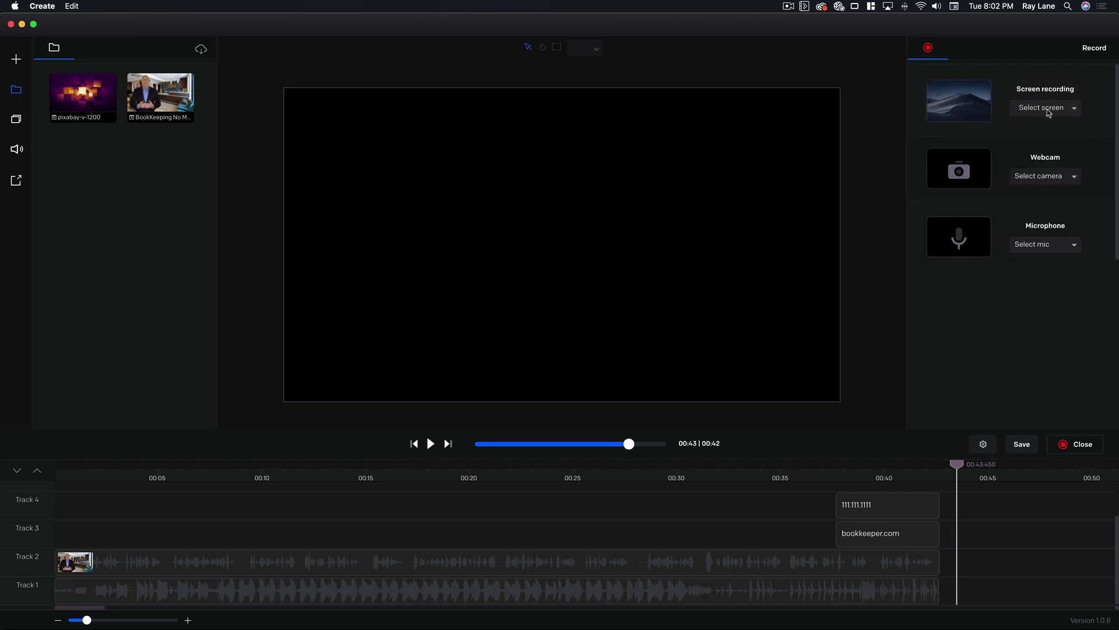
pyautogui.click(1062, 110)
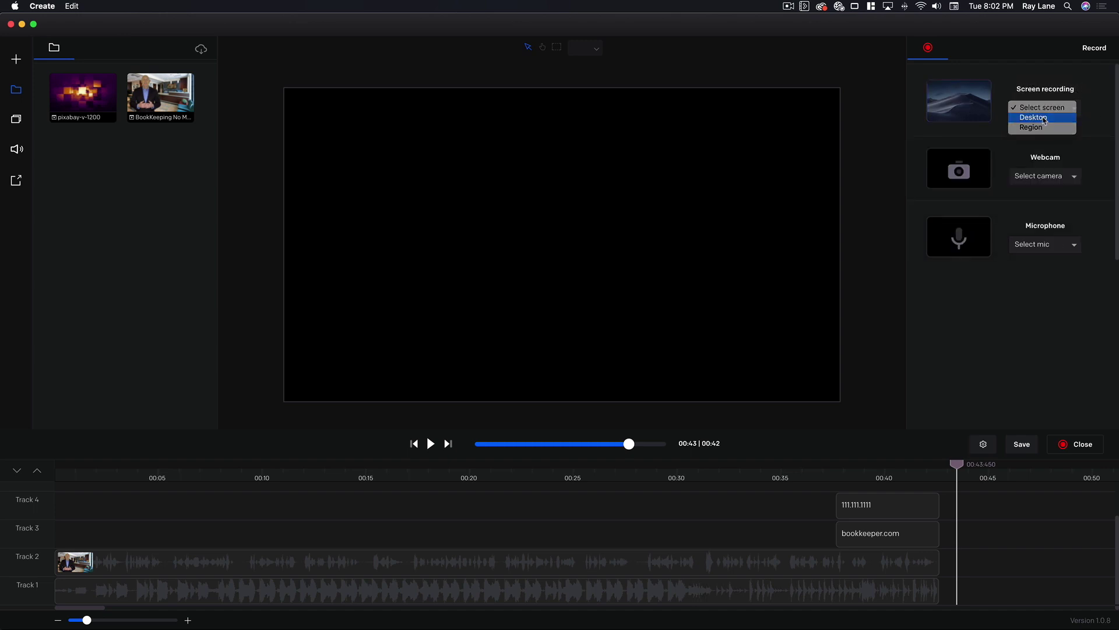
pyautogui.click(1044, 120)
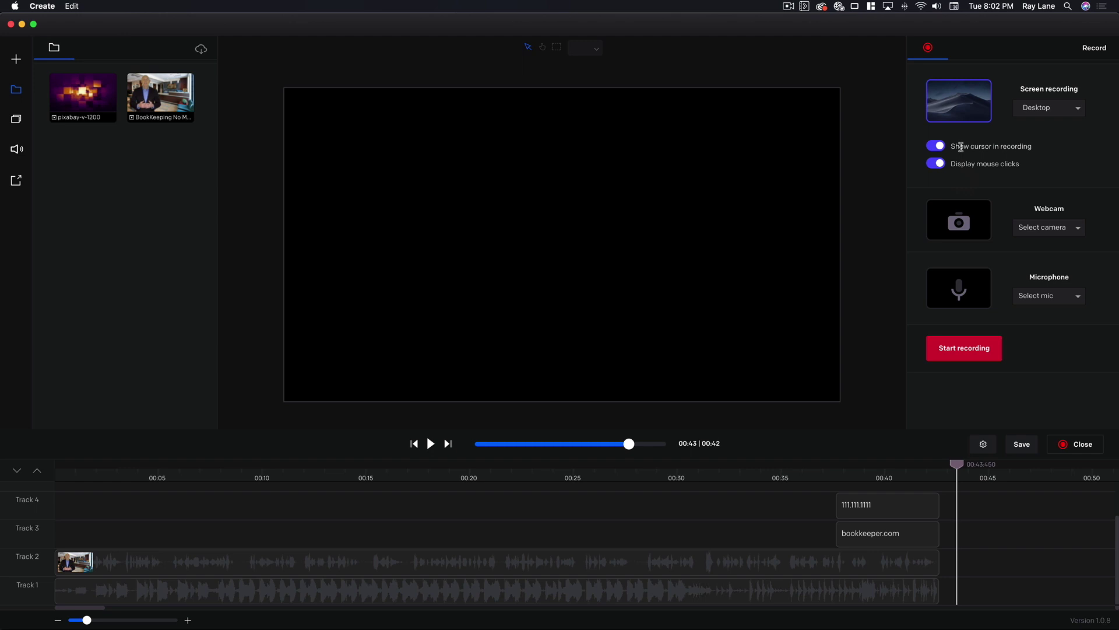
# Try both HD Pro Webcam C920 cameras, keep the one without #2 as the webcam, and select the MG-XU microphone
pyautogui.click(1059, 227)
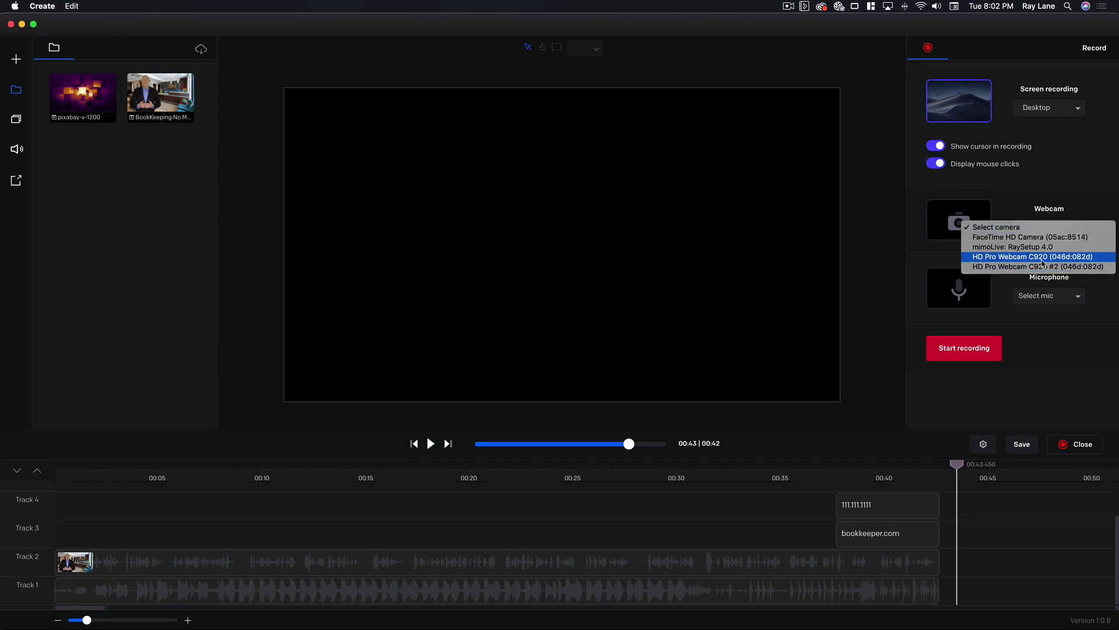
pyautogui.click(1041, 267)
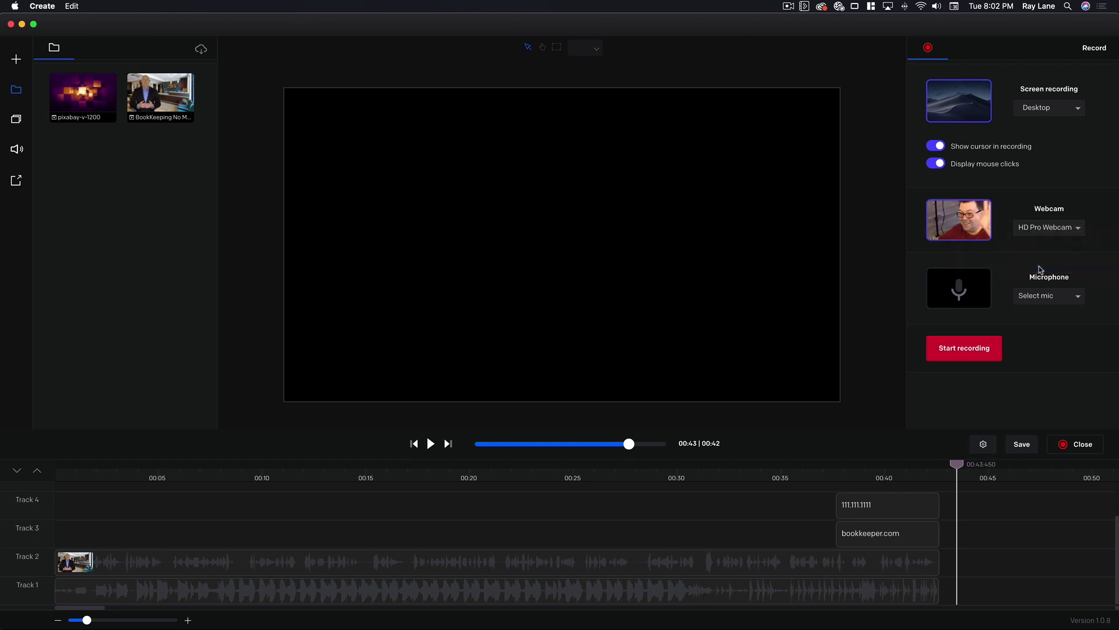
pyautogui.click(1048, 227)
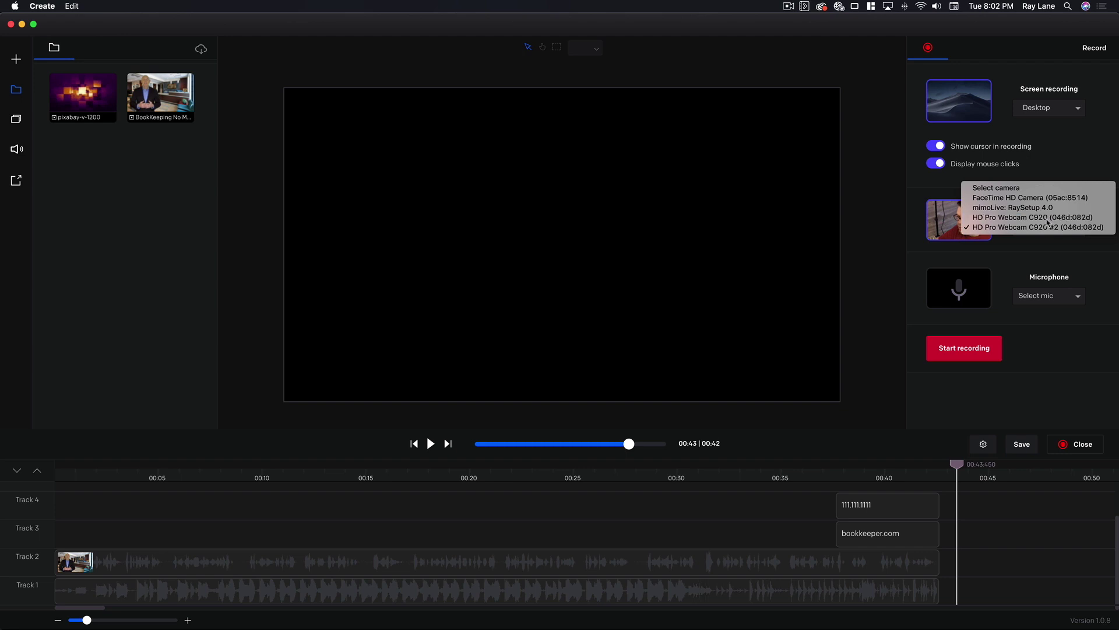
pyautogui.click(1047, 222)
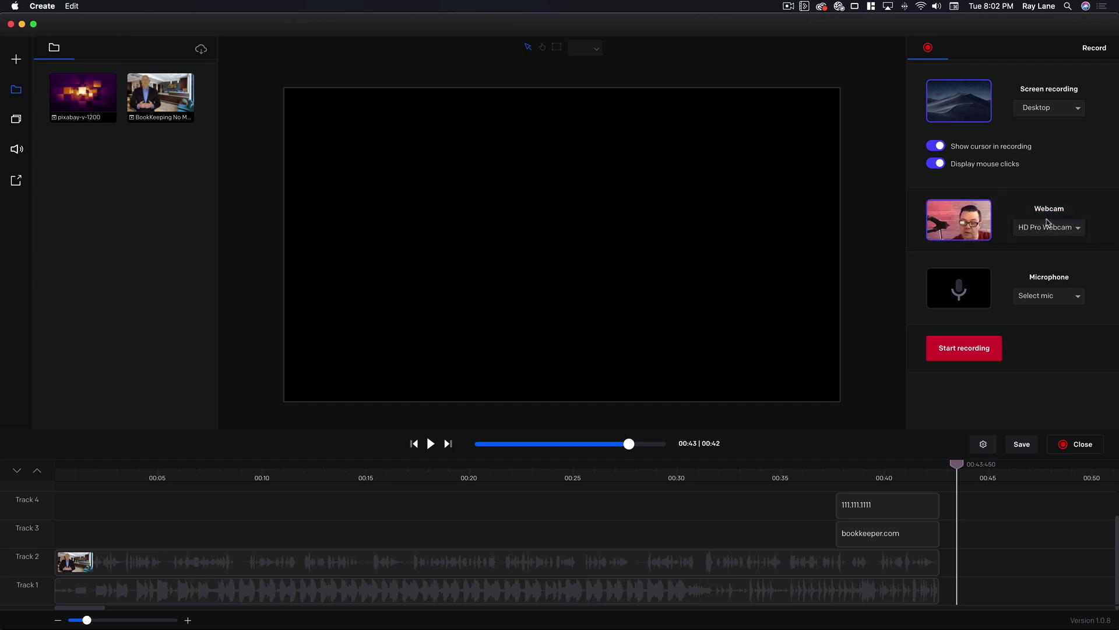
pyautogui.click(1045, 298)
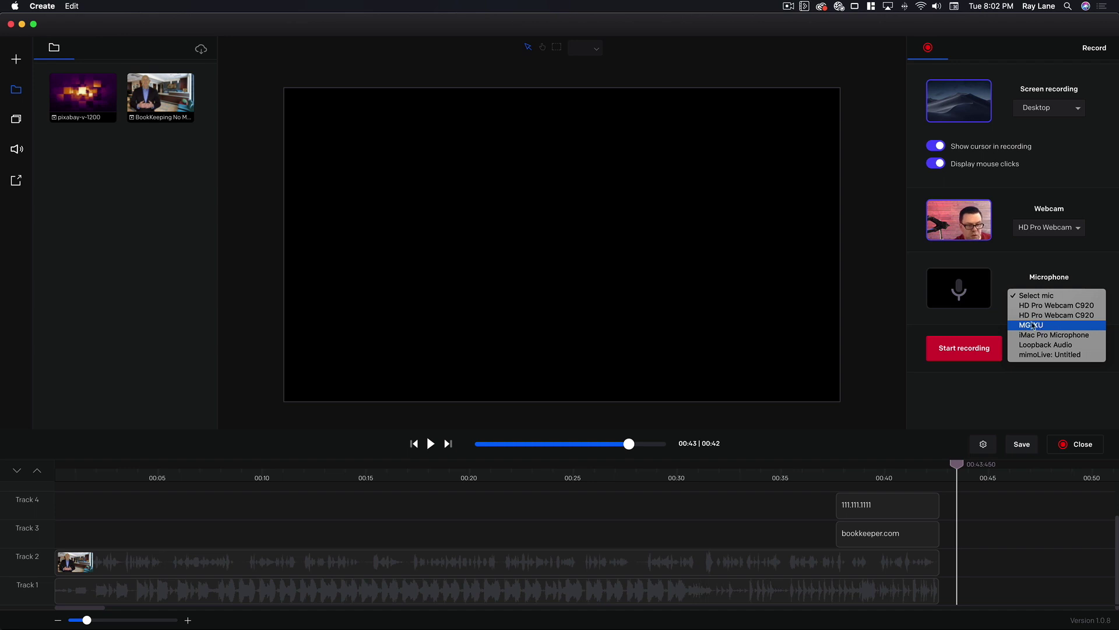
pyautogui.click(1041, 328)
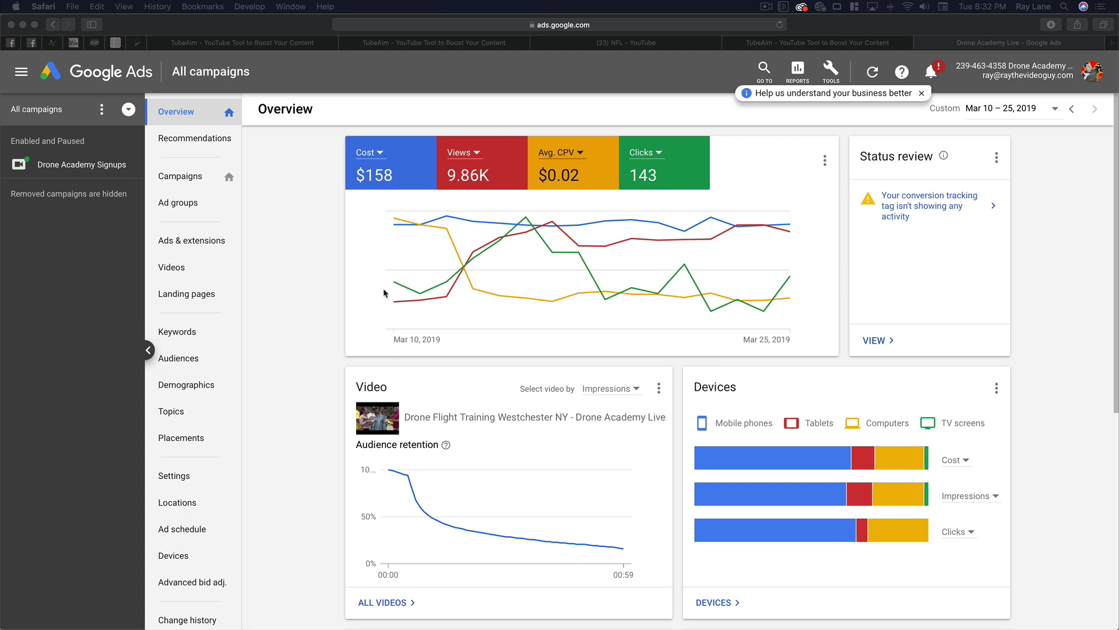
pyautogui.click(434, 303)
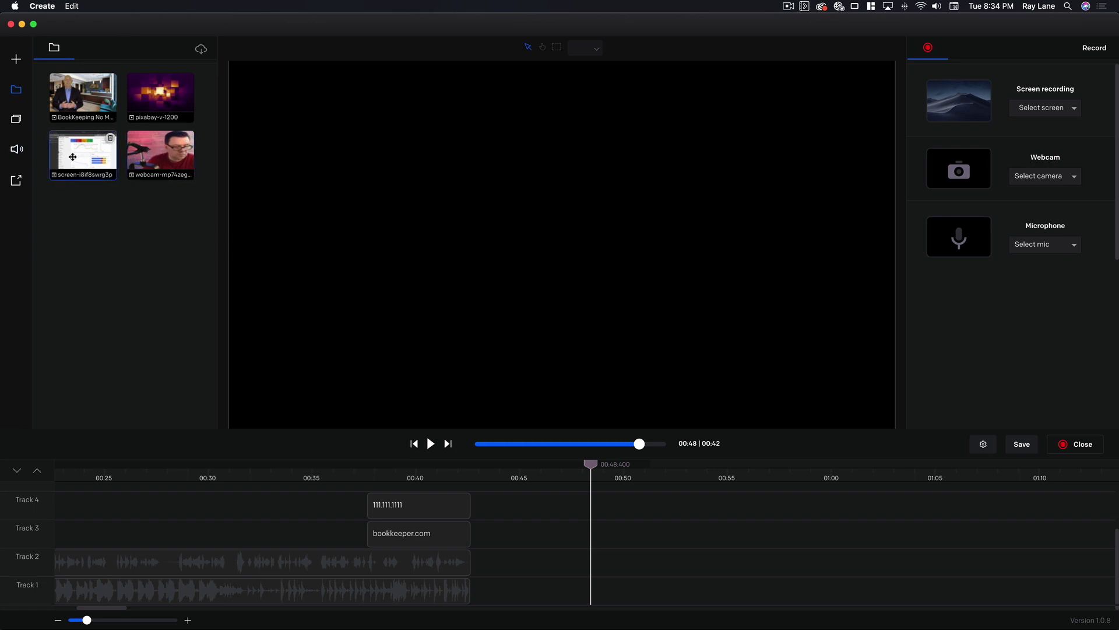
# Place the screen recording on Track 3 and the webcam recording on Track 2, each directly after that track's existing clip
pyautogui.moveTo(76, 159); pyautogui.dragTo(507, 537)
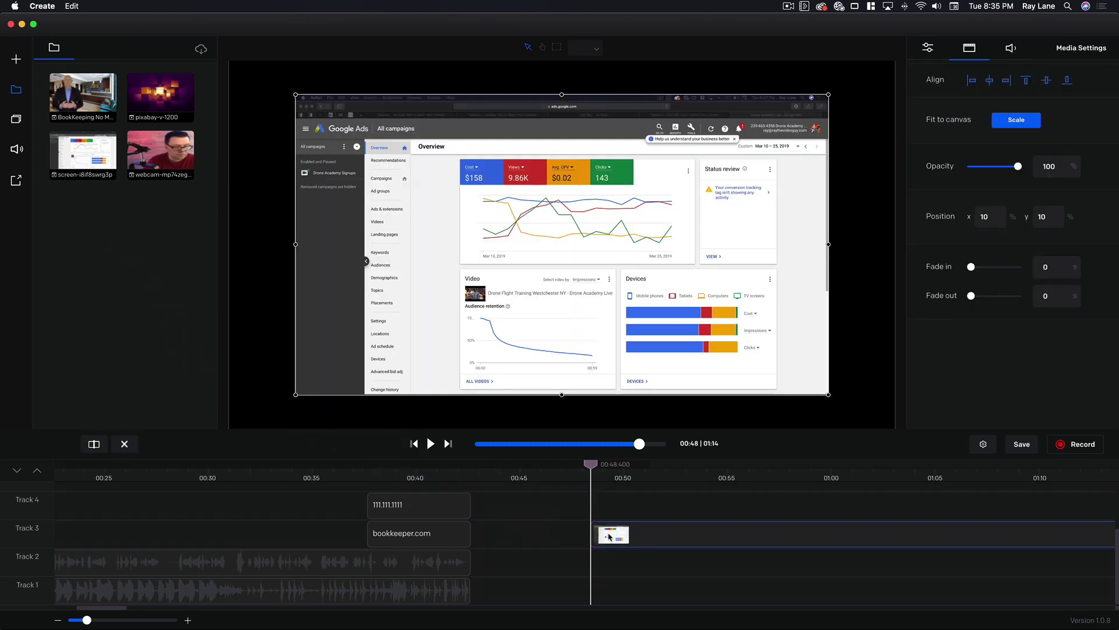
pyautogui.moveTo(690, 537); pyautogui.dragTo(572, 533)
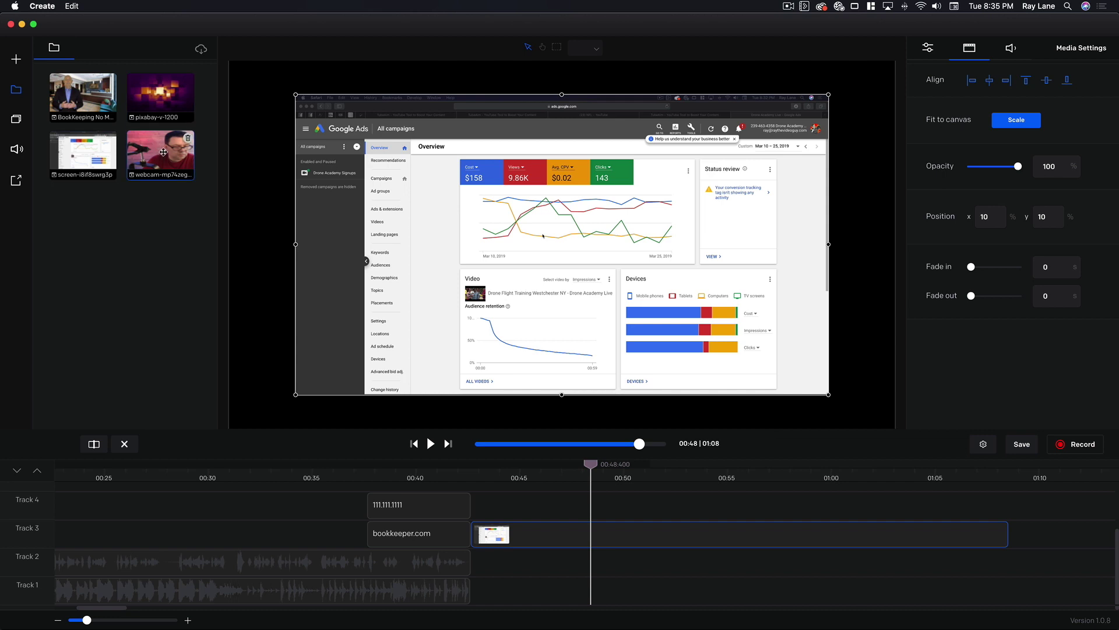
pyautogui.moveTo(163, 154); pyautogui.dragTo(520, 555)
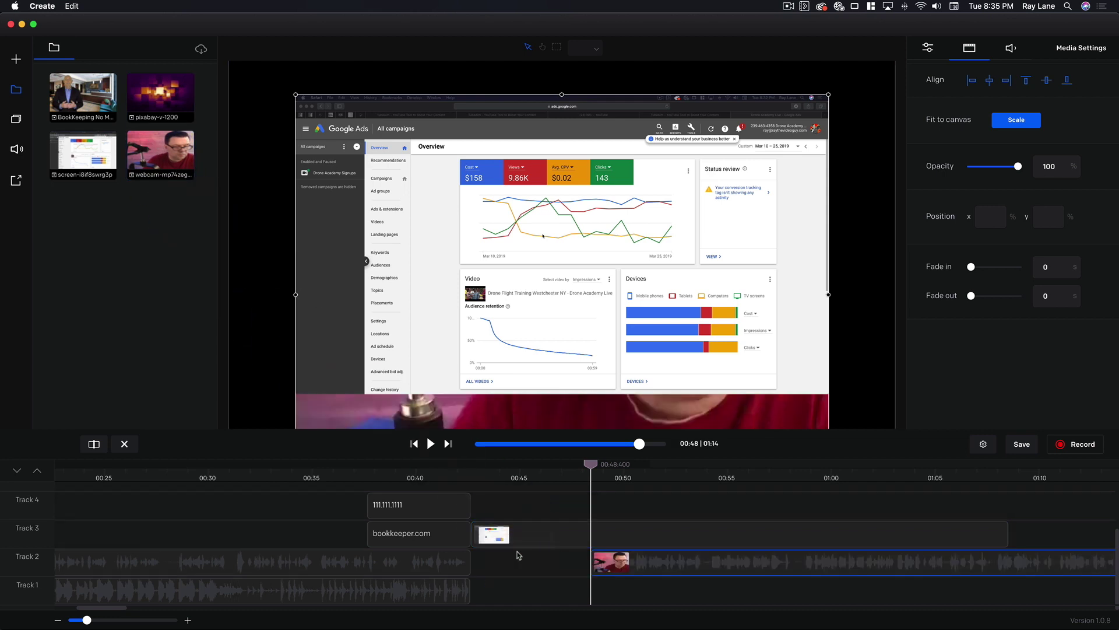
pyautogui.moveTo(697, 556); pyautogui.dragTo(571, 559)
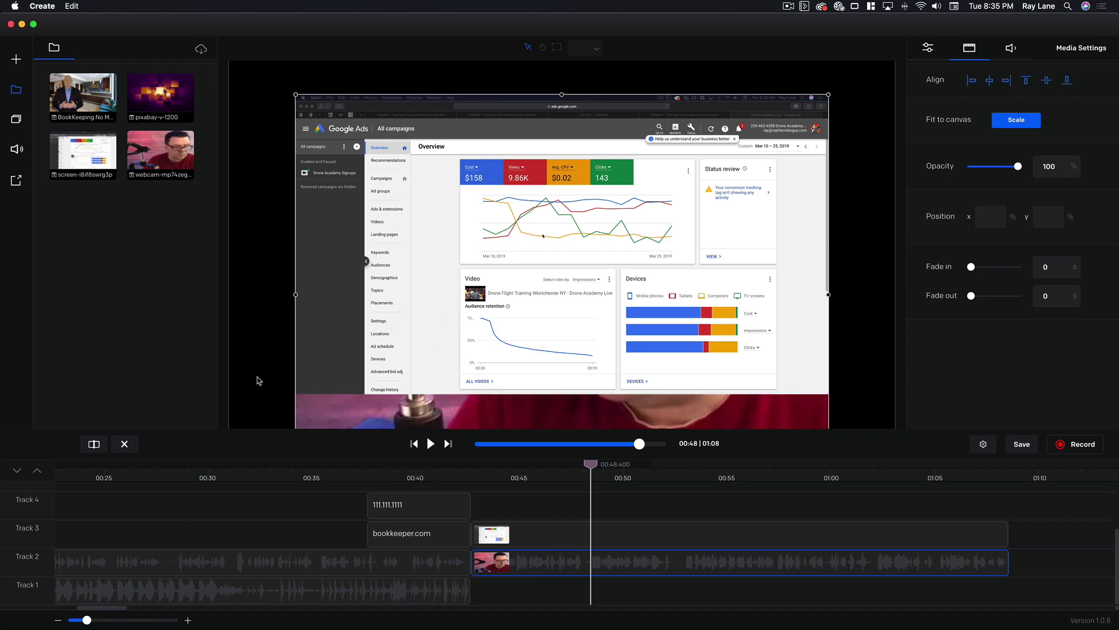
# Scale the screen recording to fit the canvas and preview the timeline from about 00:42.7
pyautogui.click(343, 374)
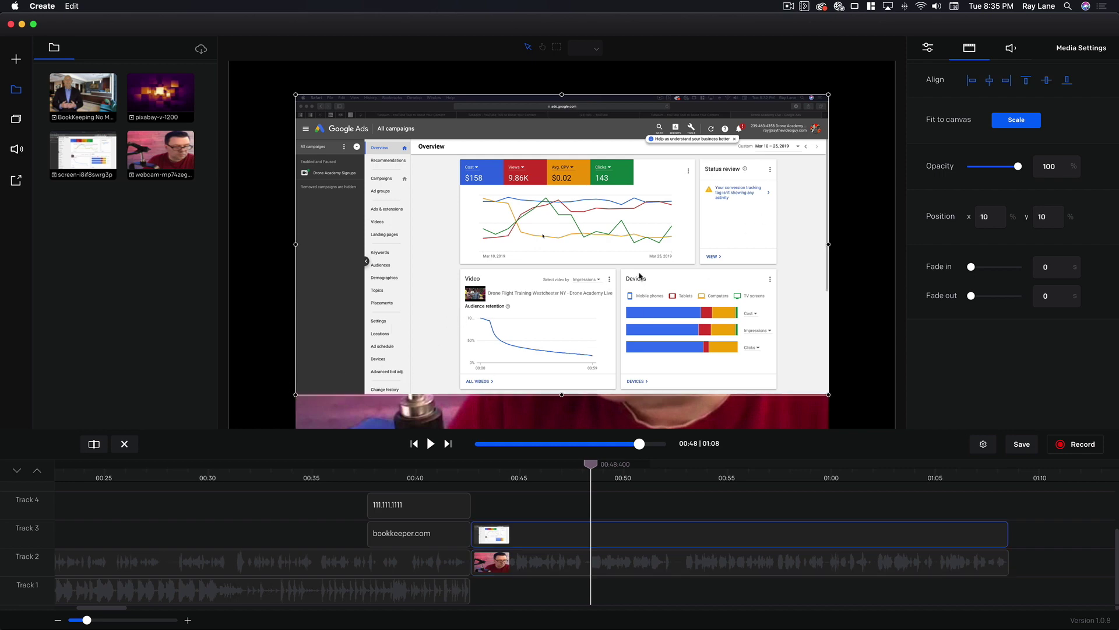
pyautogui.click(1003, 122)
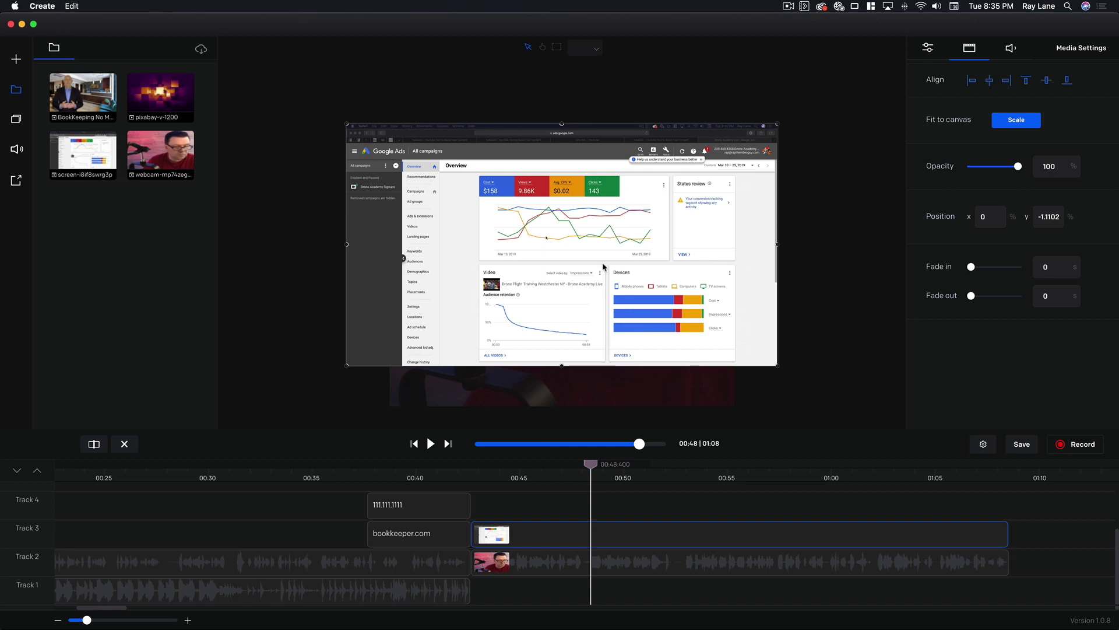
pyautogui.click(473, 478)
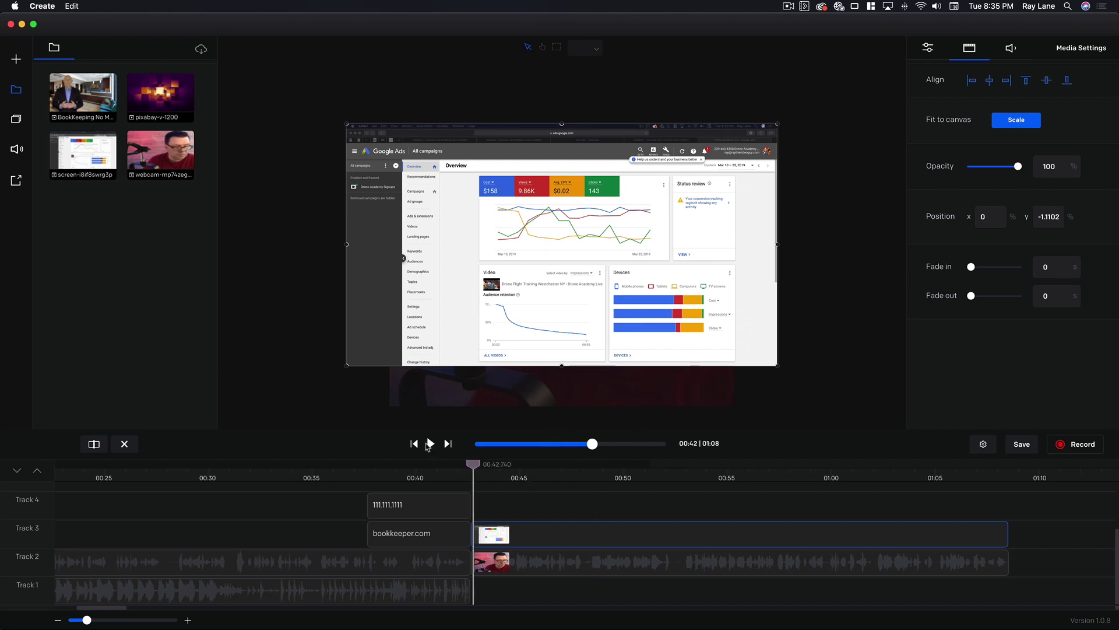
pyautogui.click(431, 445)
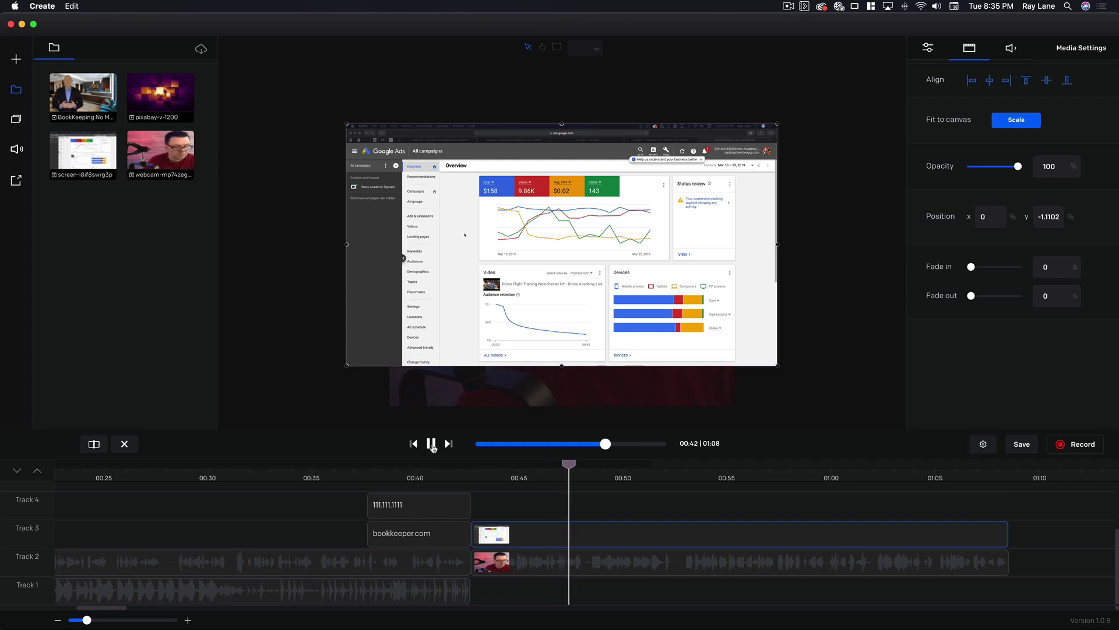
pyautogui.click(431, 444)
# Move the webcam recording to Track 4 above the screen recording and shrink it into the canvas's lower-right corner
pyautogui.click(555, 573)
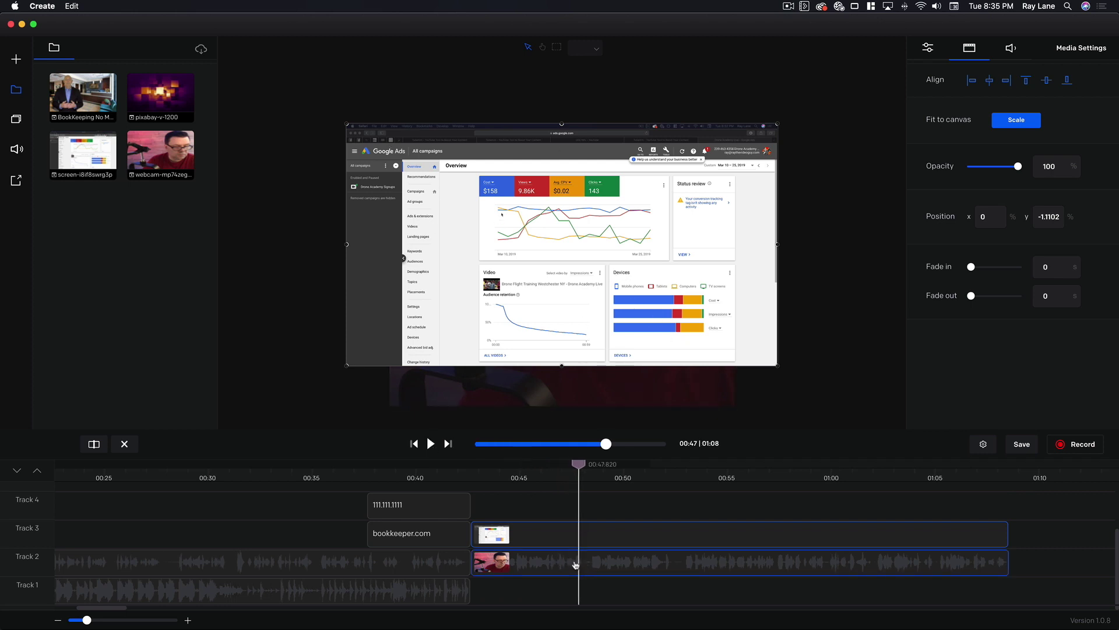
pyautogui.click(568, 567)
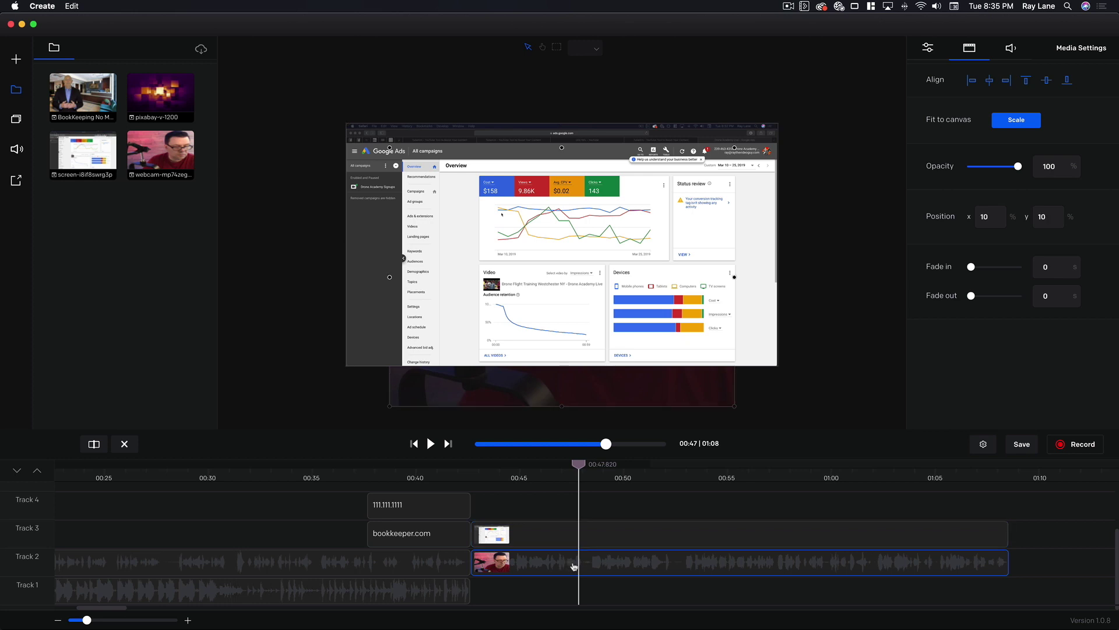
pyautogui.moveTo(574, 566); pyautogui.dragTo(574, 511)
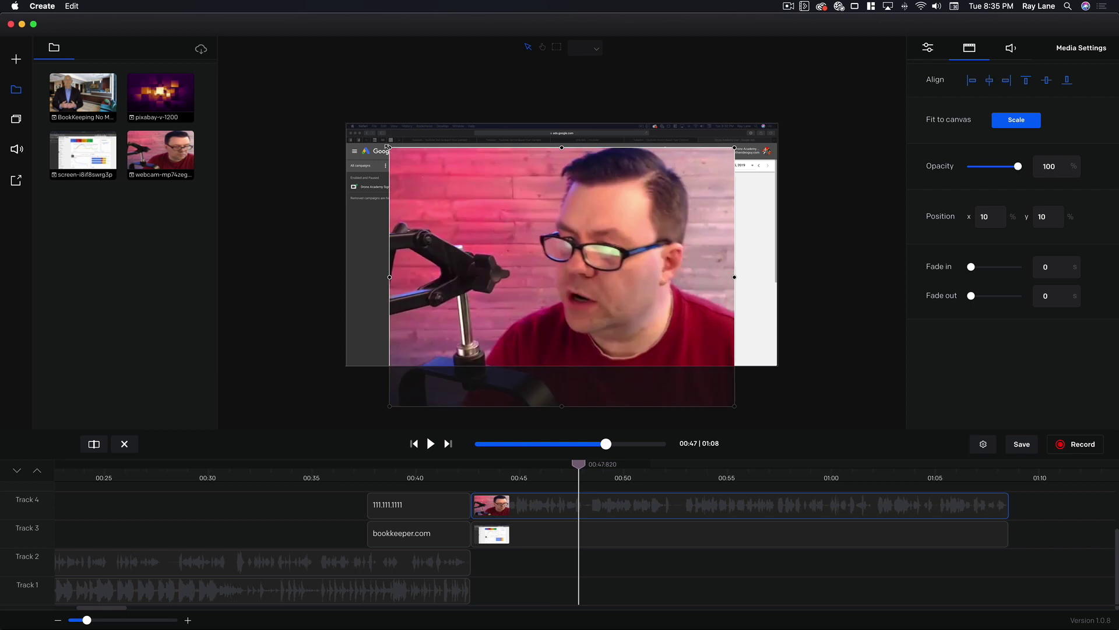
pyautogui.moveTo(389, 147); pyautogui.dragTo(638, 334)
pyautogui.moveTo(710, 351); pyautogui.dragTo(749, 310)
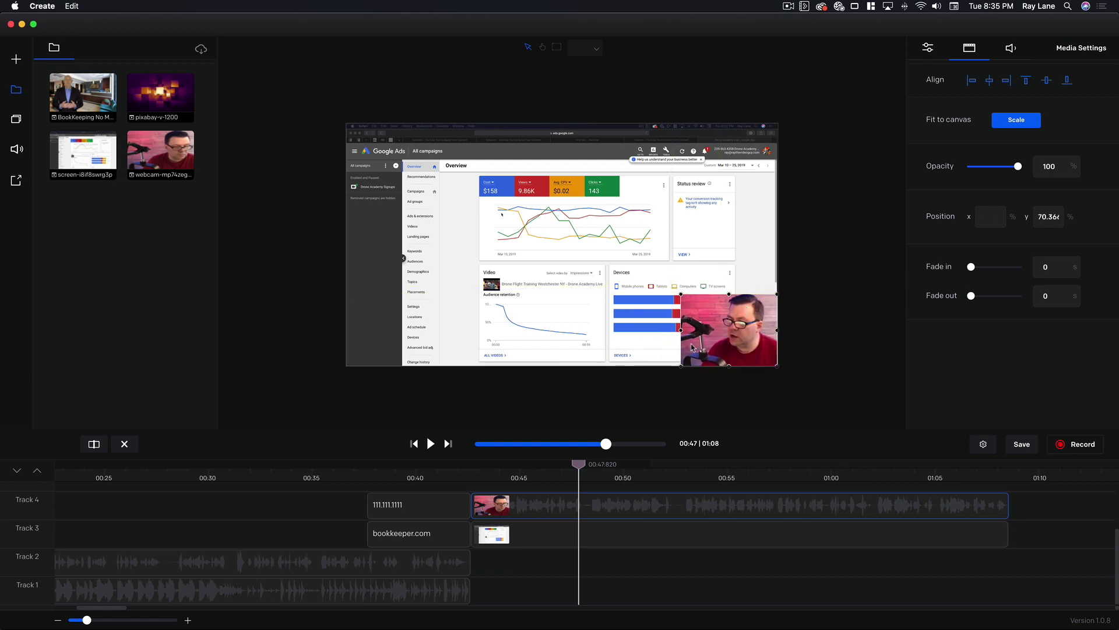